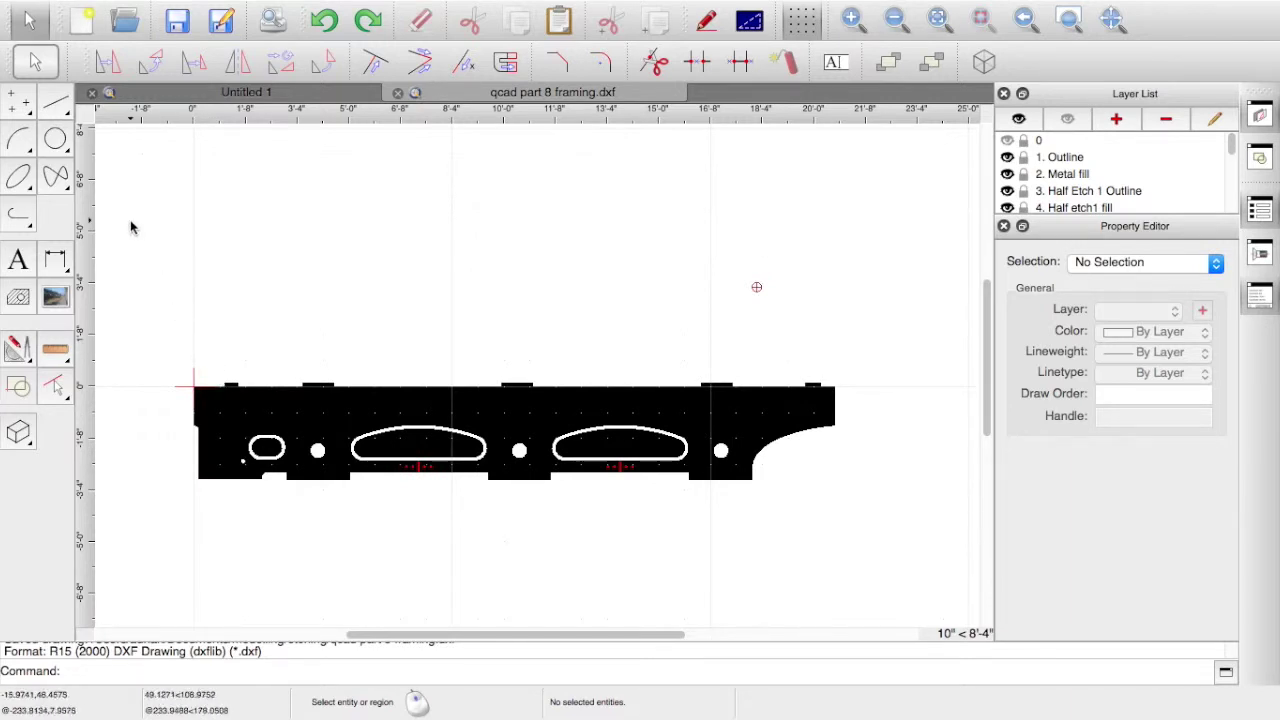
Open the Line tools submenu from the left toolbar of the side frame drawing
left_click(57, 107)
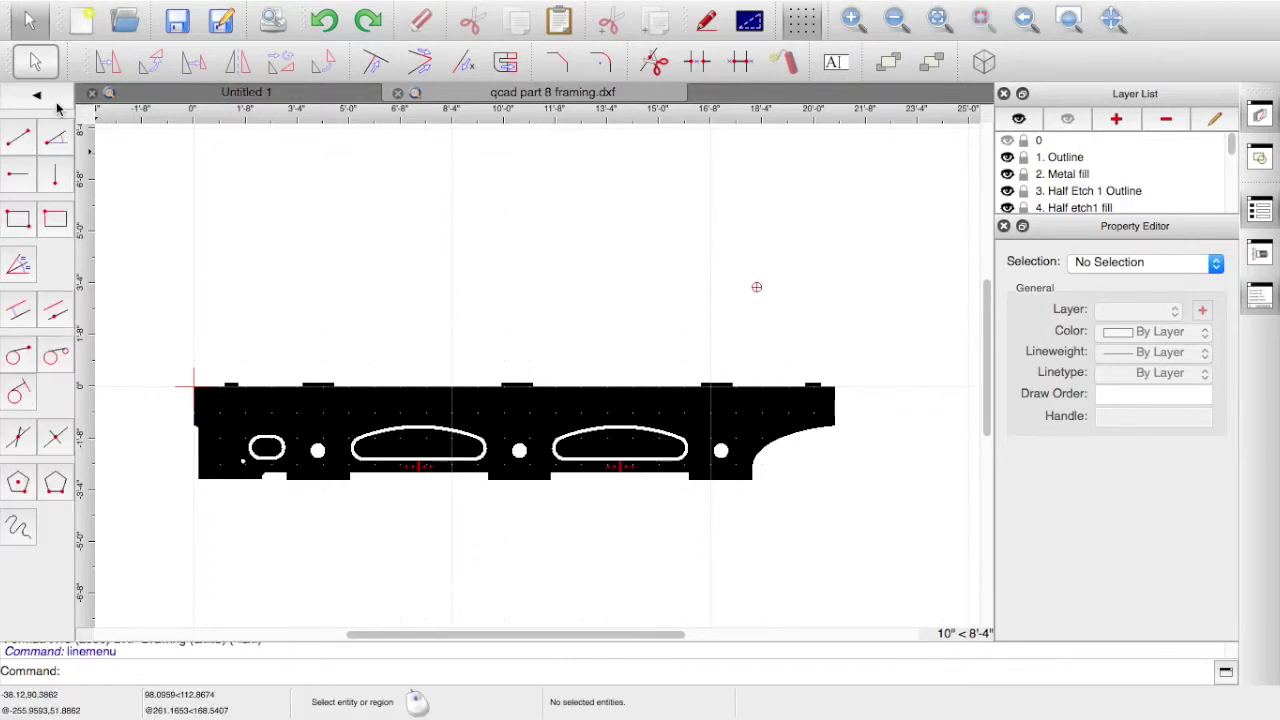
Start the Parallel line tool with the offset distance changed from 12/7 to 1
left_click(18, 310)
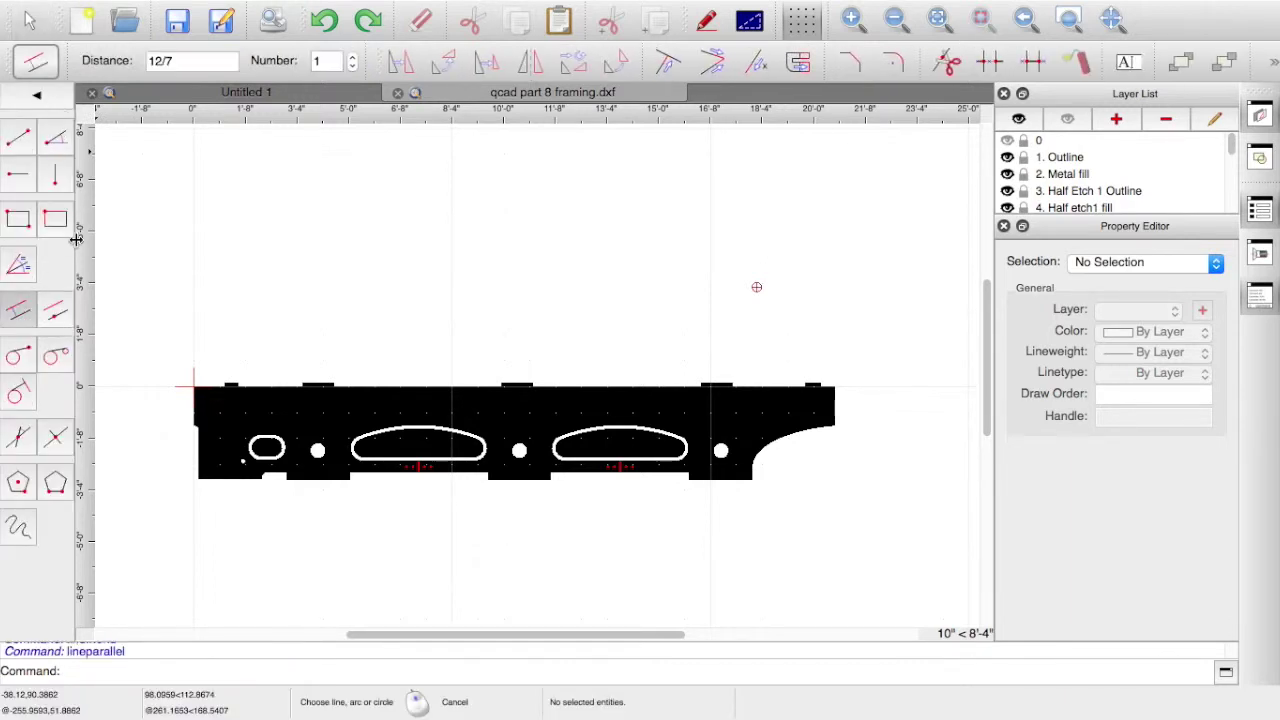
left_click(186, 60)
double_click(186, 60)
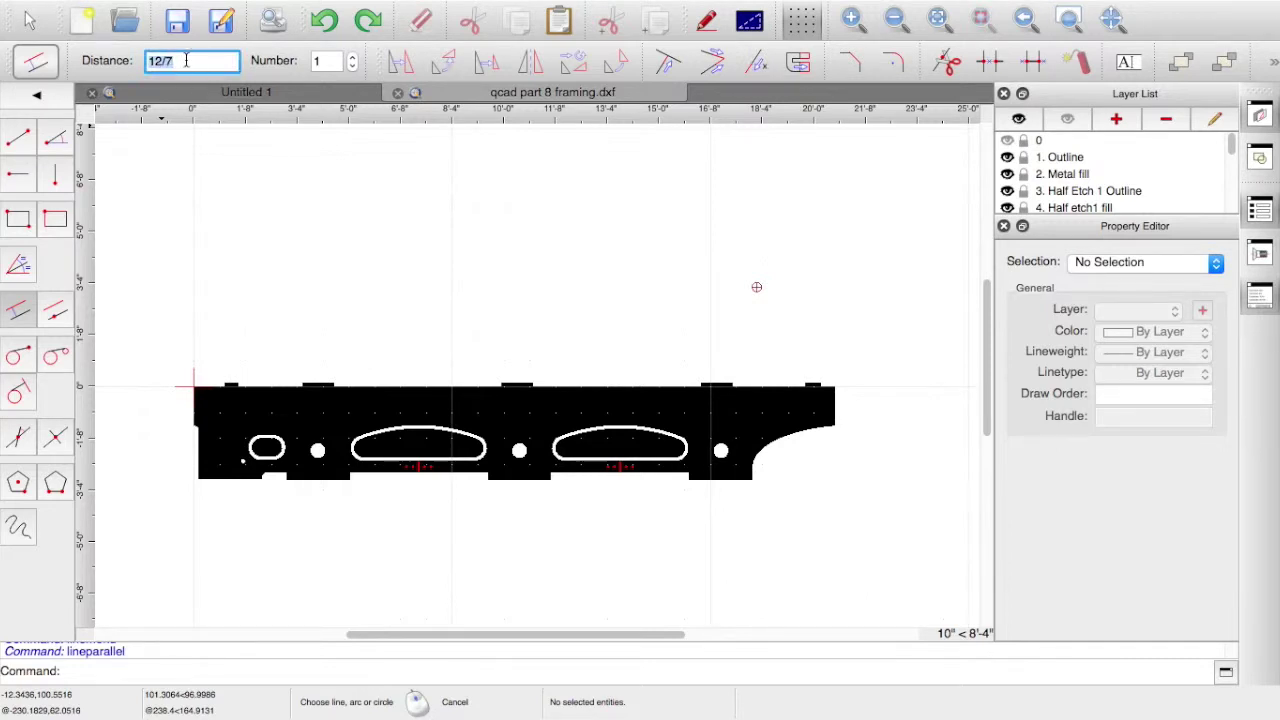
key("BackSpace")
type("1")
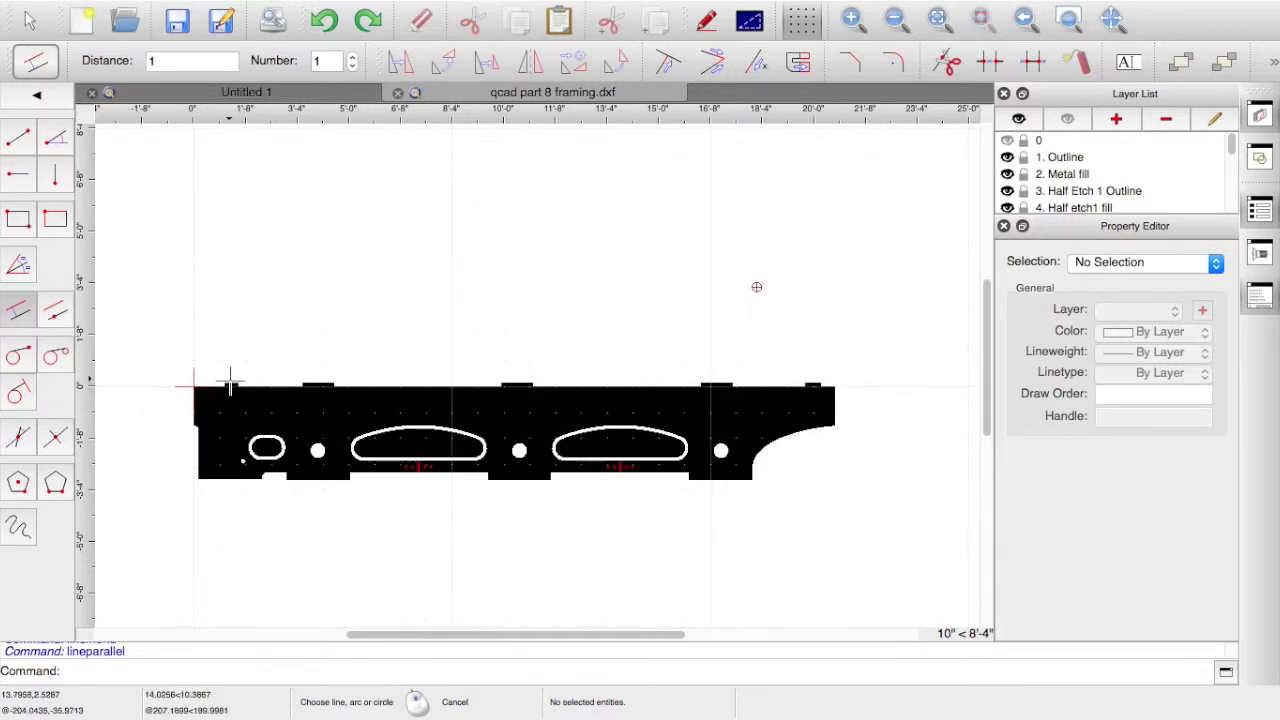
Add 1-unit parallel helper lines at both ends of the top edge, then window-select the frame
left_click(229, 381)
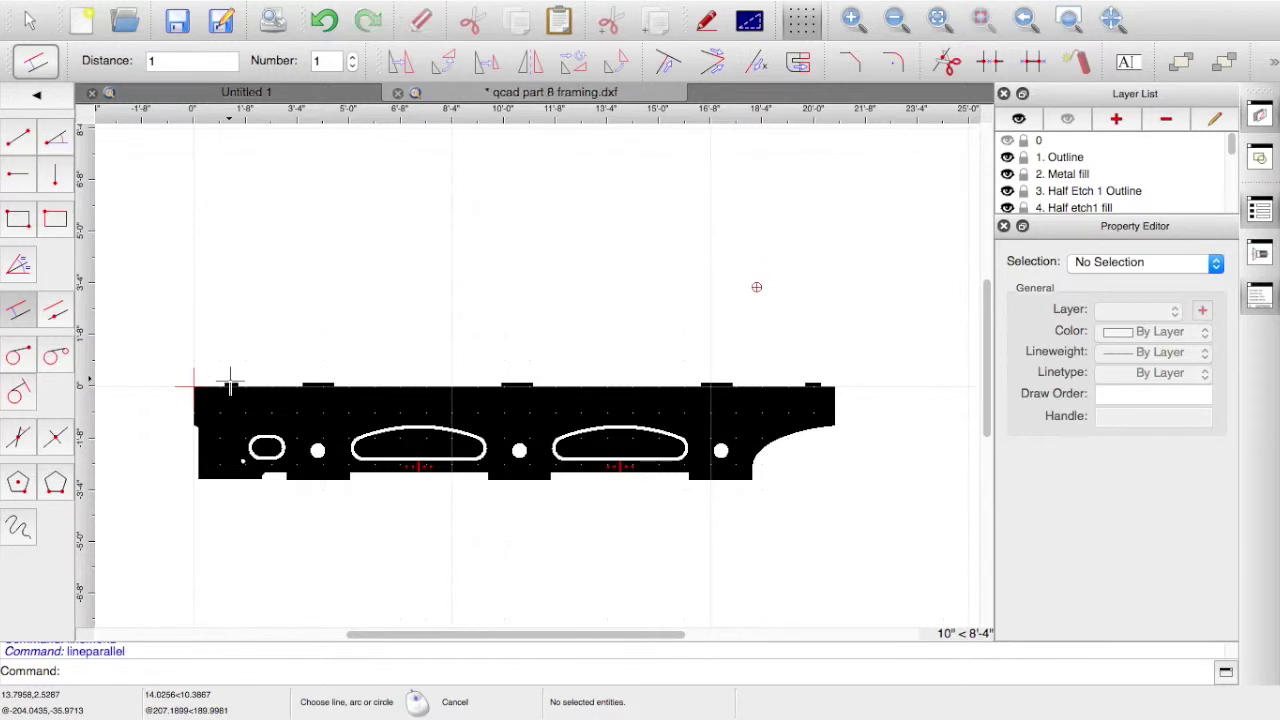
left_click(812, 386)
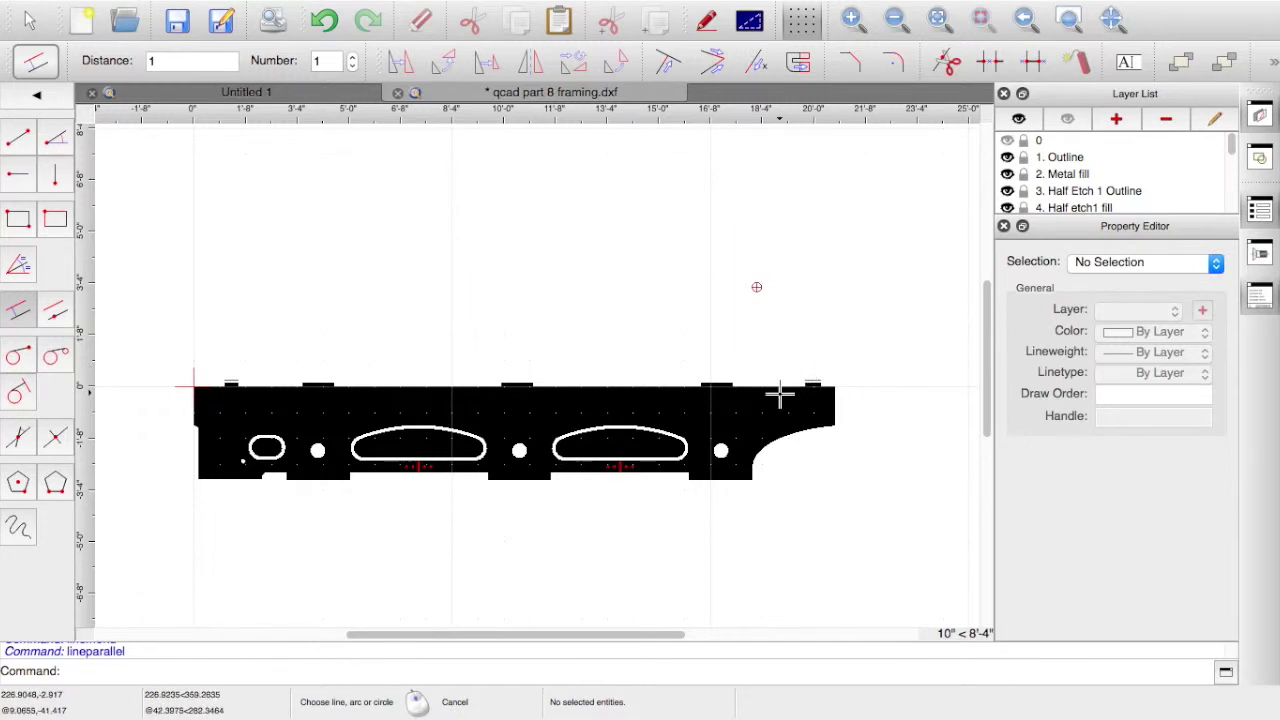
right_click(270, 226)
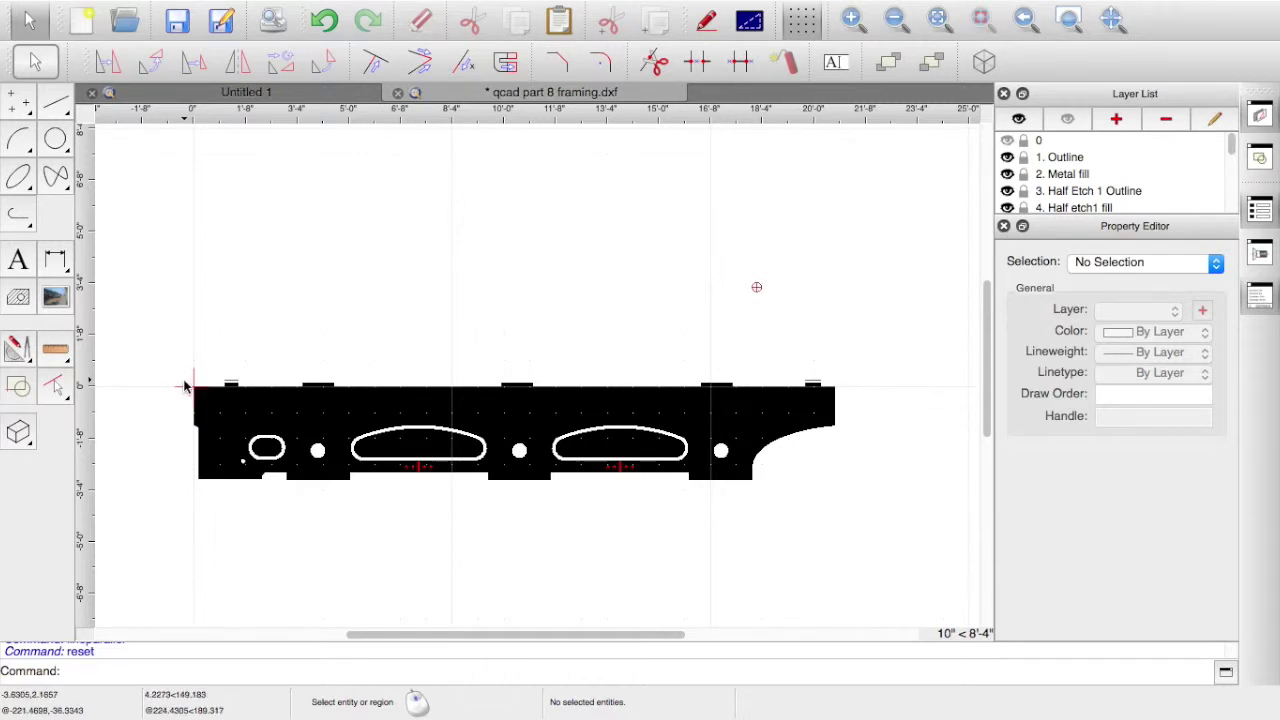
left_click_drag(184, 387, 852, 497)
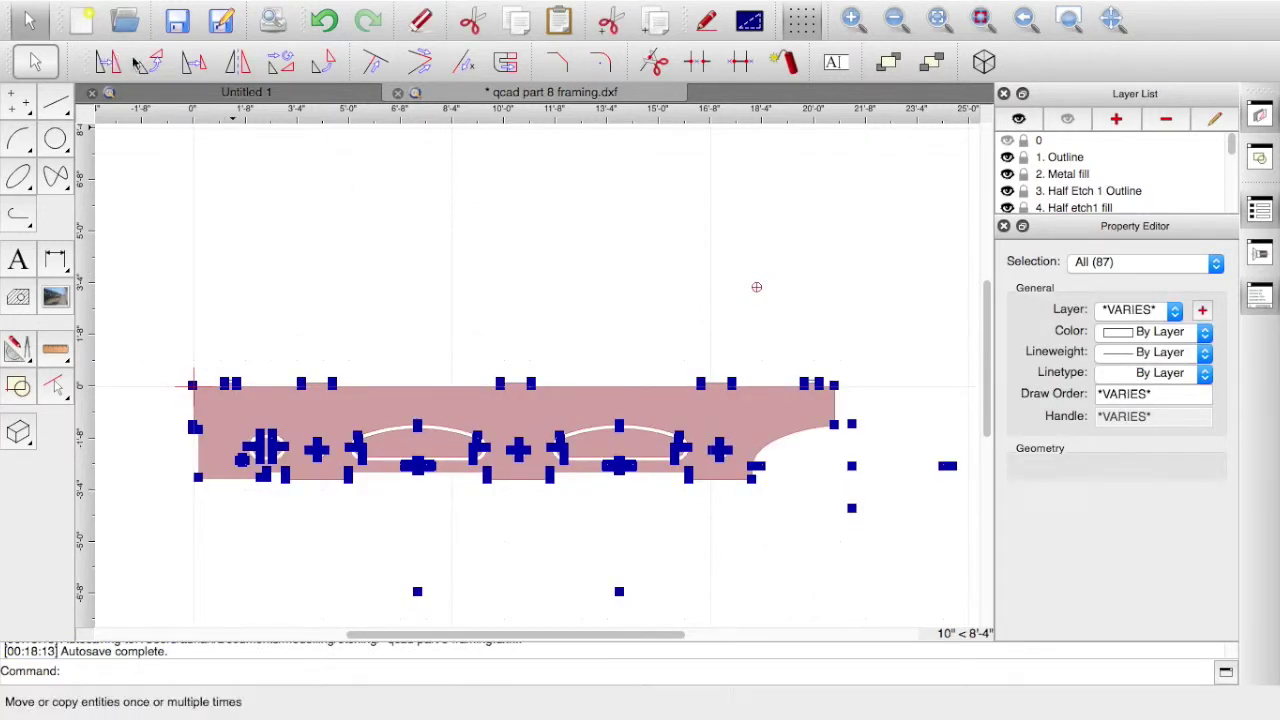
Mirror the selected frame about the axis through the two helper line endpoints, keeping the original
left_click(237, 63)
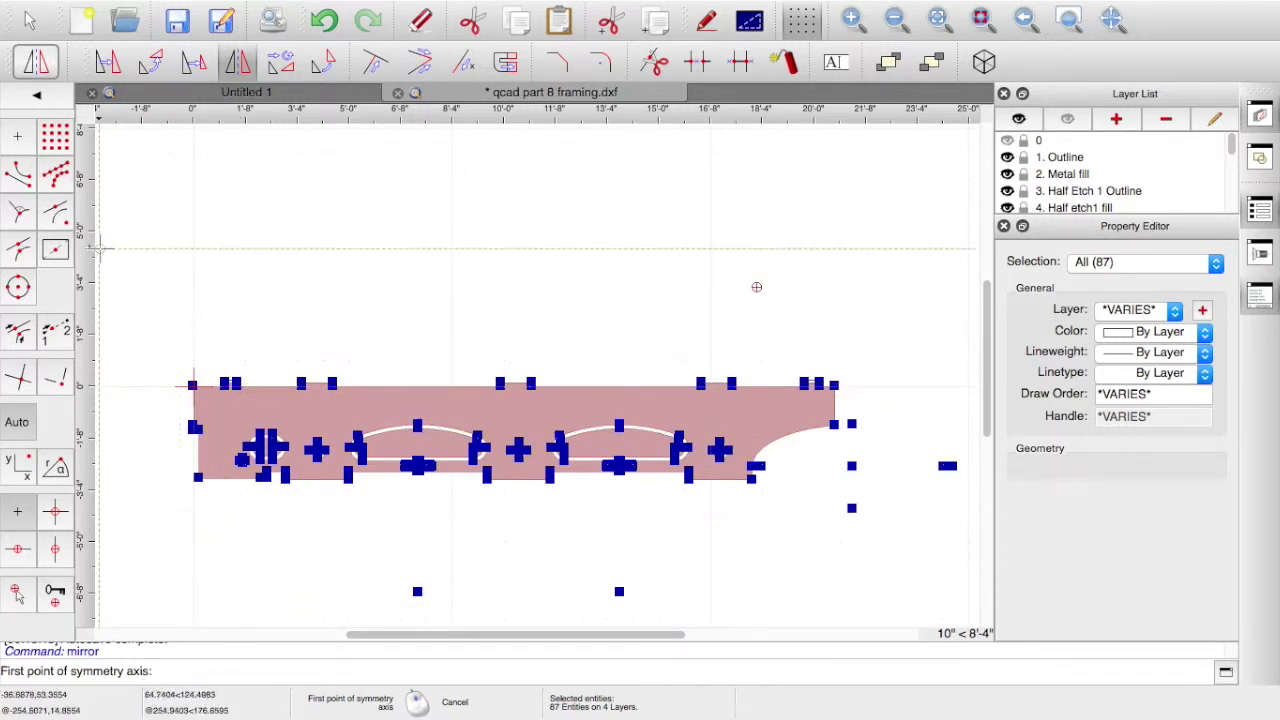
left_click(18, 176)
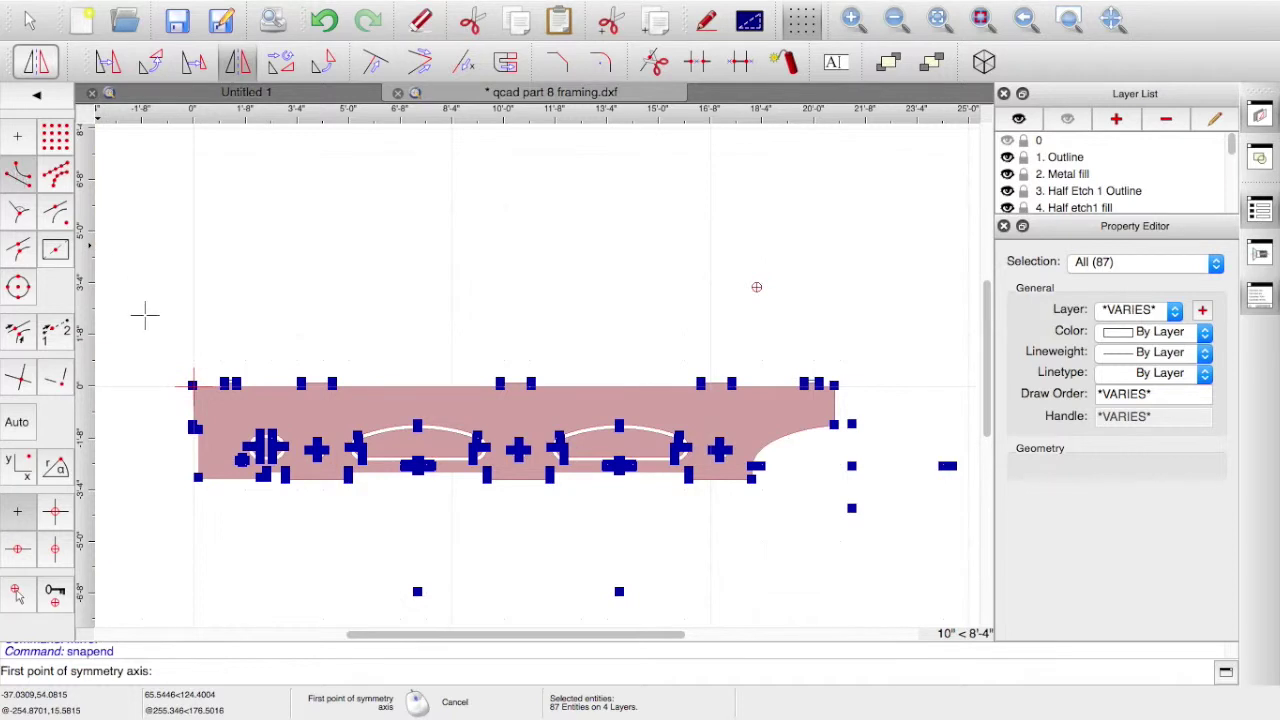
left_click(226, 379)
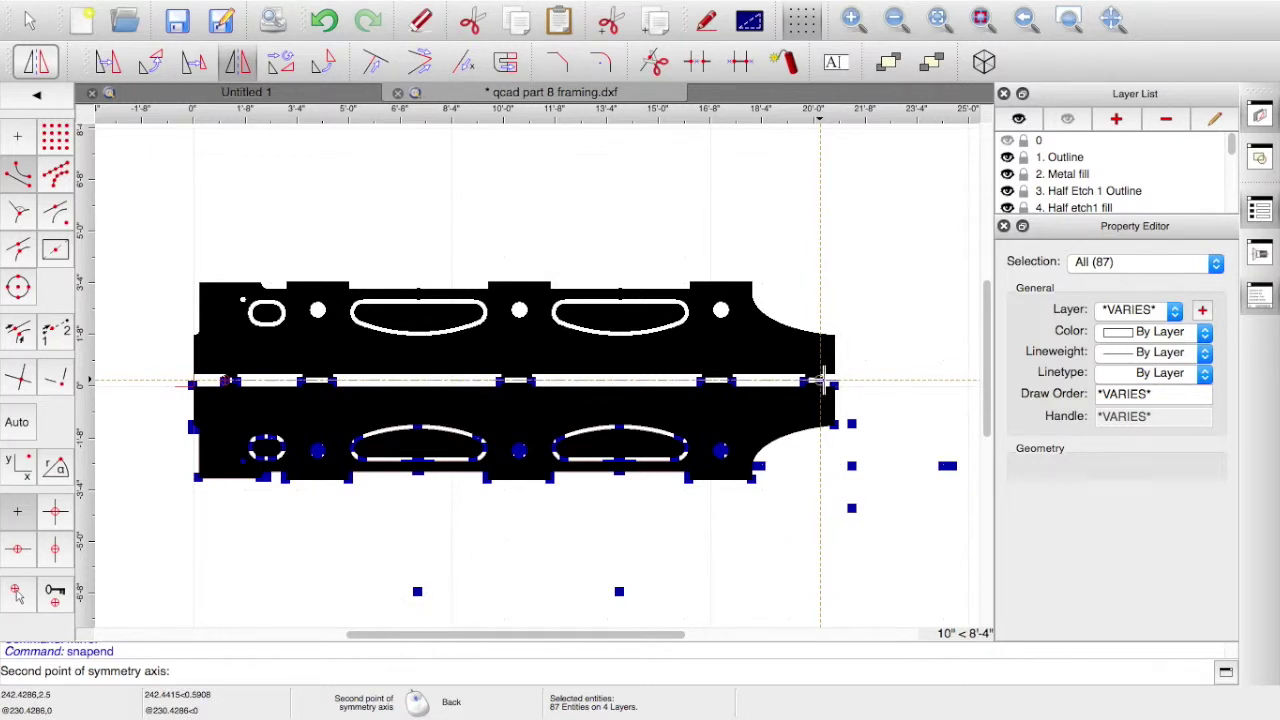
left_click(821, 380)
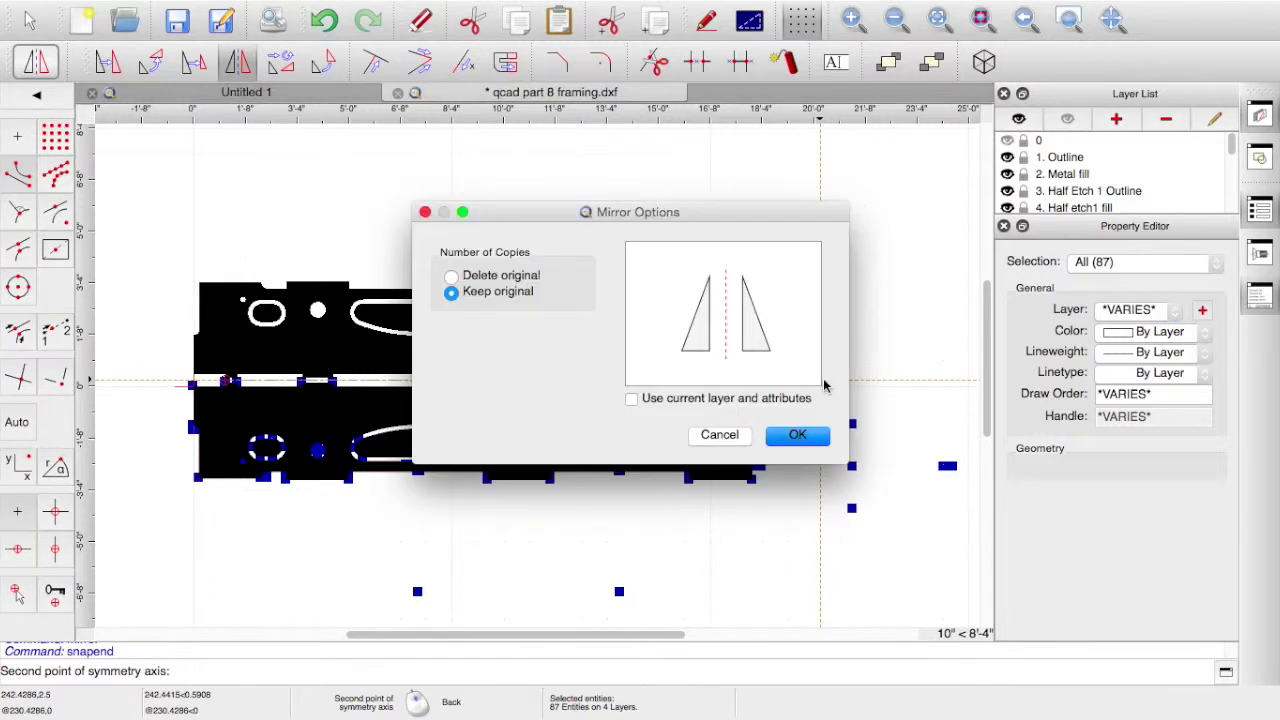
left_click(796, 437)
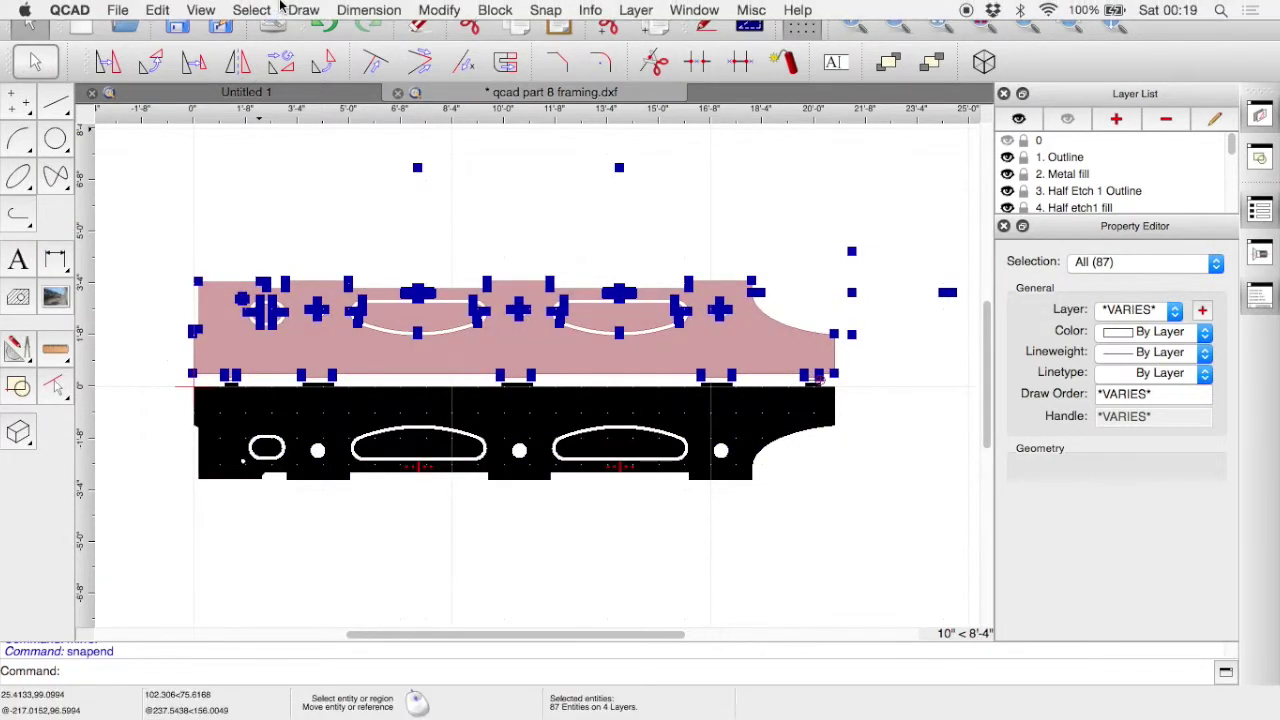
Deselect all and delete the left and right helper lines in the centre gap
left_click(252, 10)
left_click(262, 32)
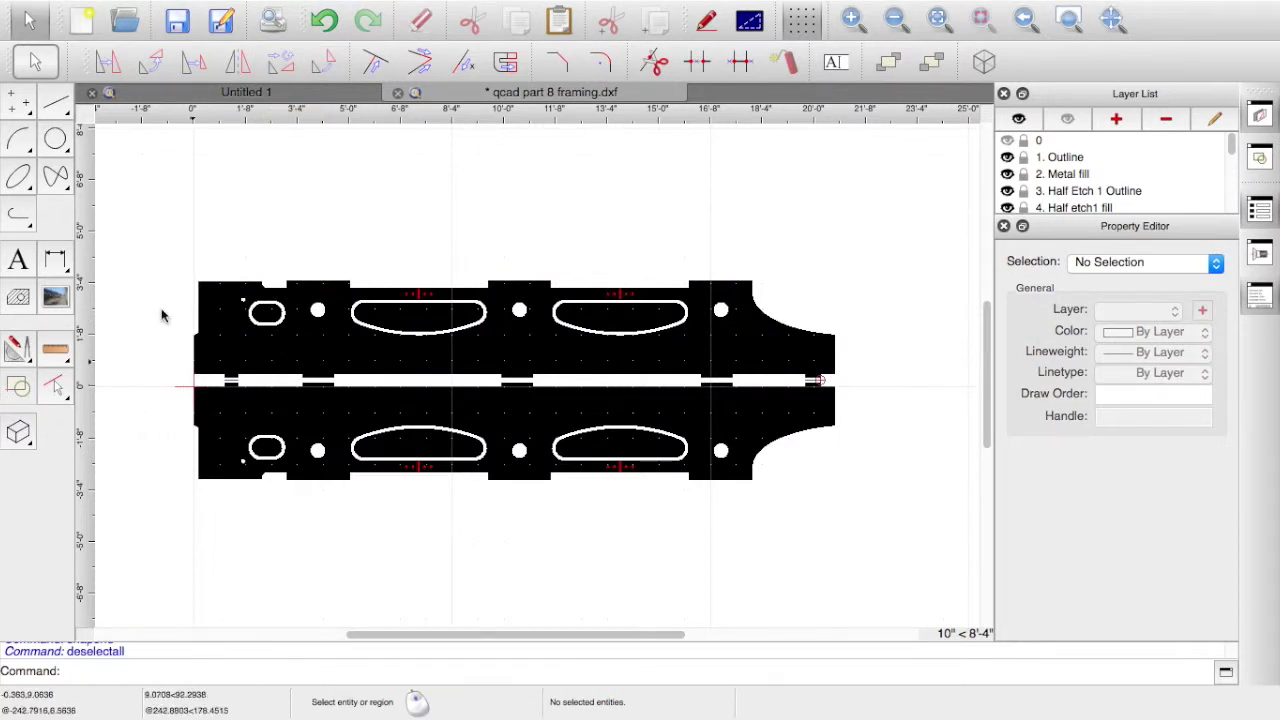
left_click(232, 381)
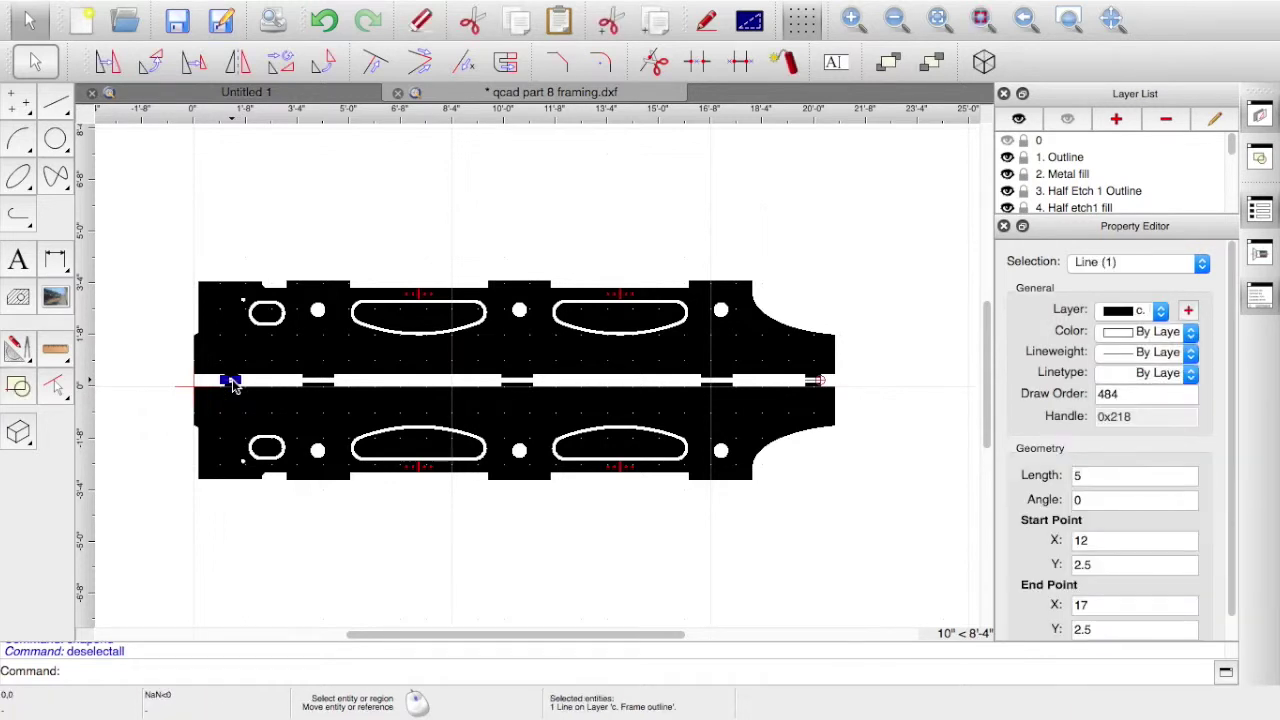
key("Delete")
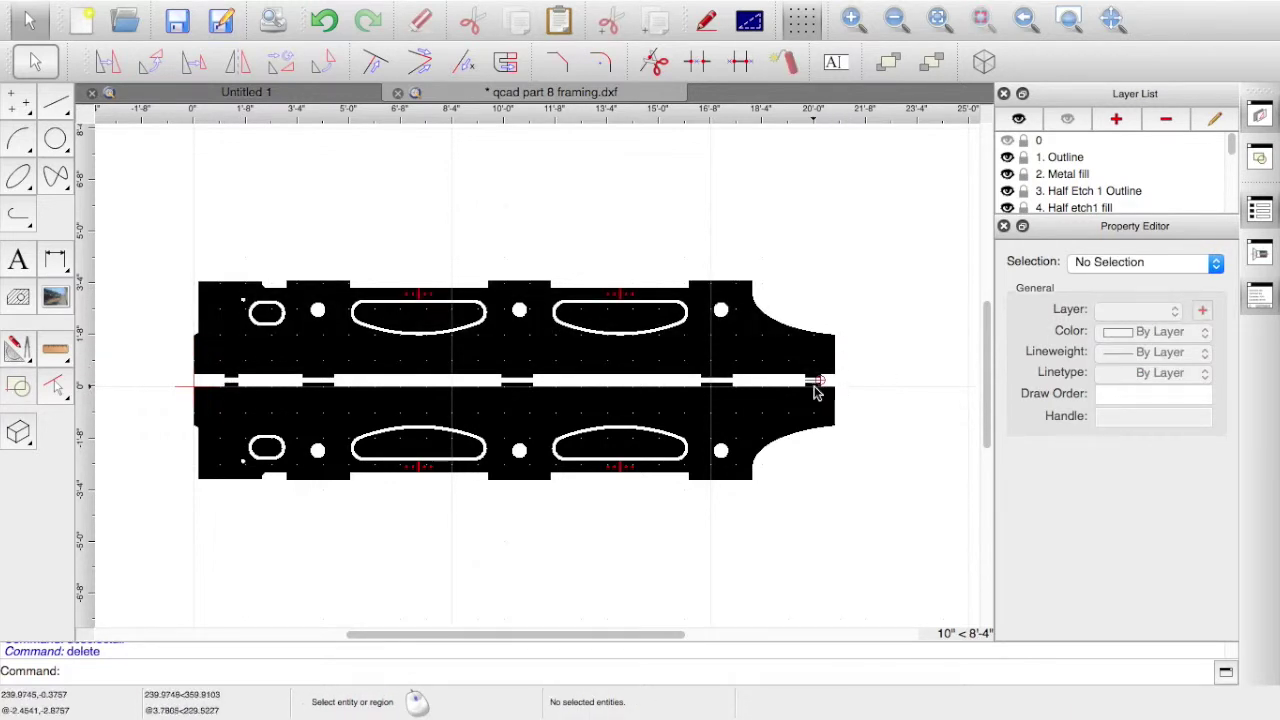
left_click(811, 380)
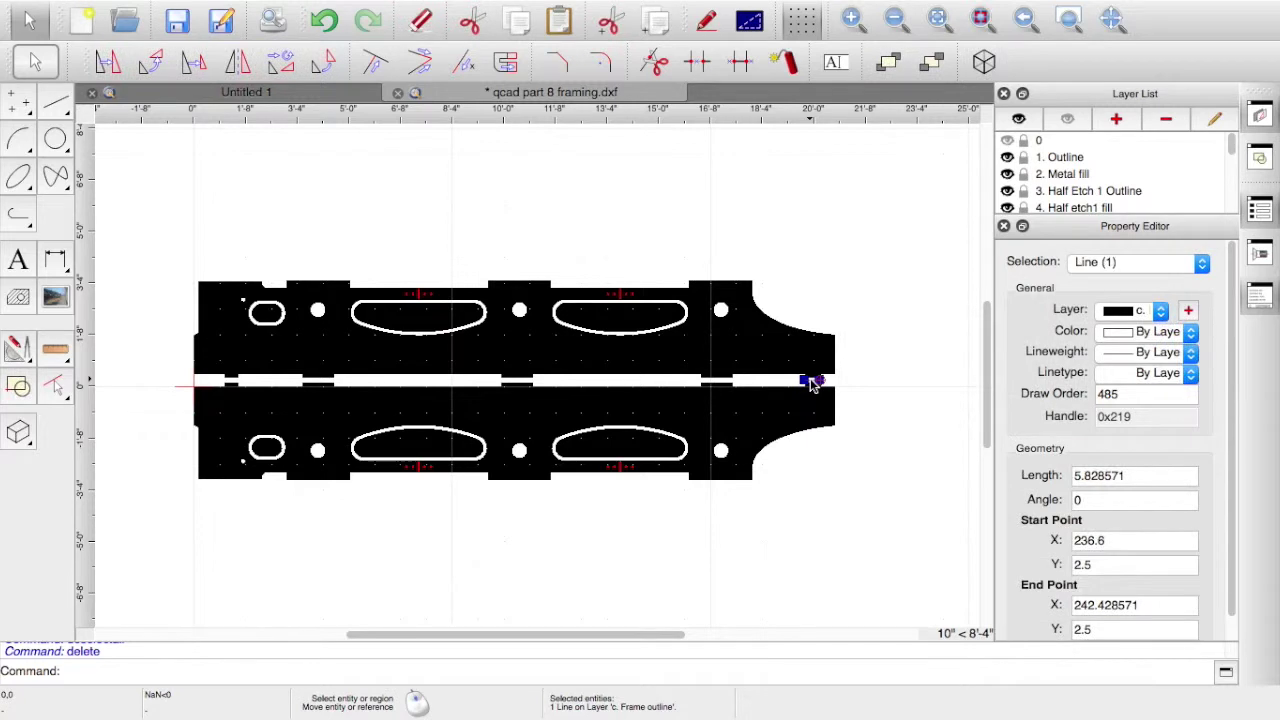
key("Delete")
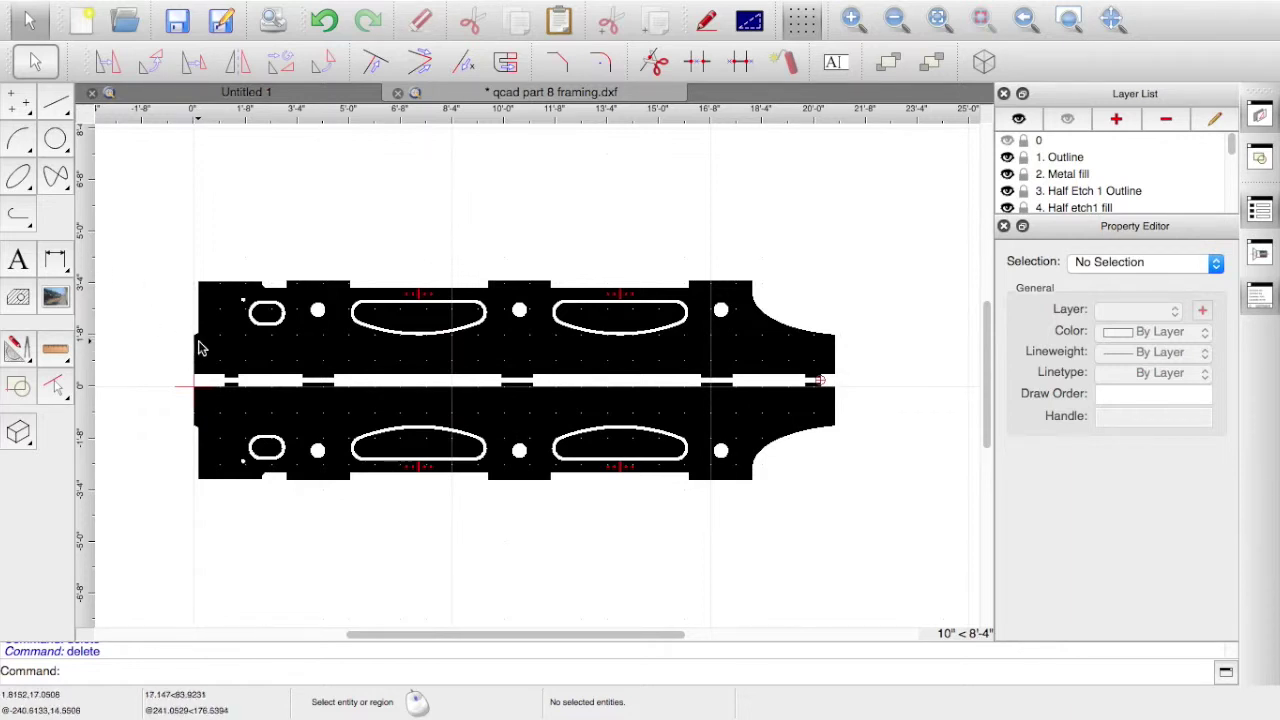
Start the Parallel line tool with the offset distance set to 12'7
left_click(57, 104)
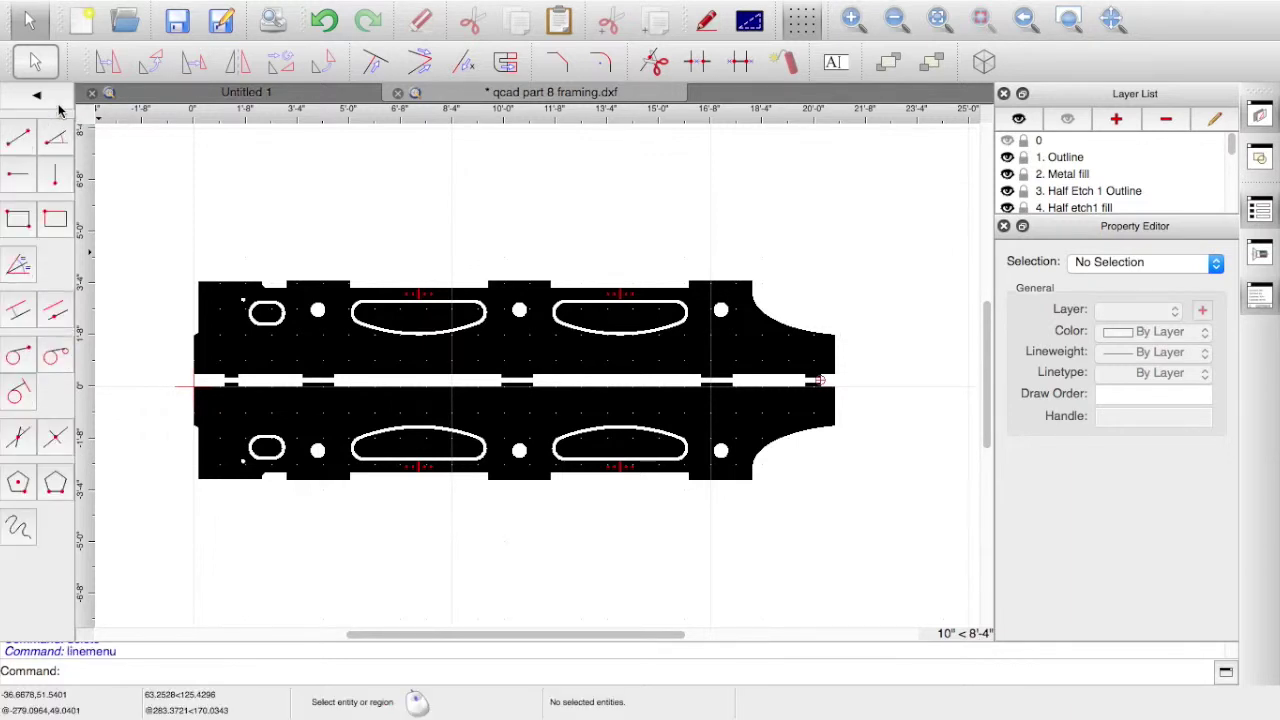
left_click(20, 312)
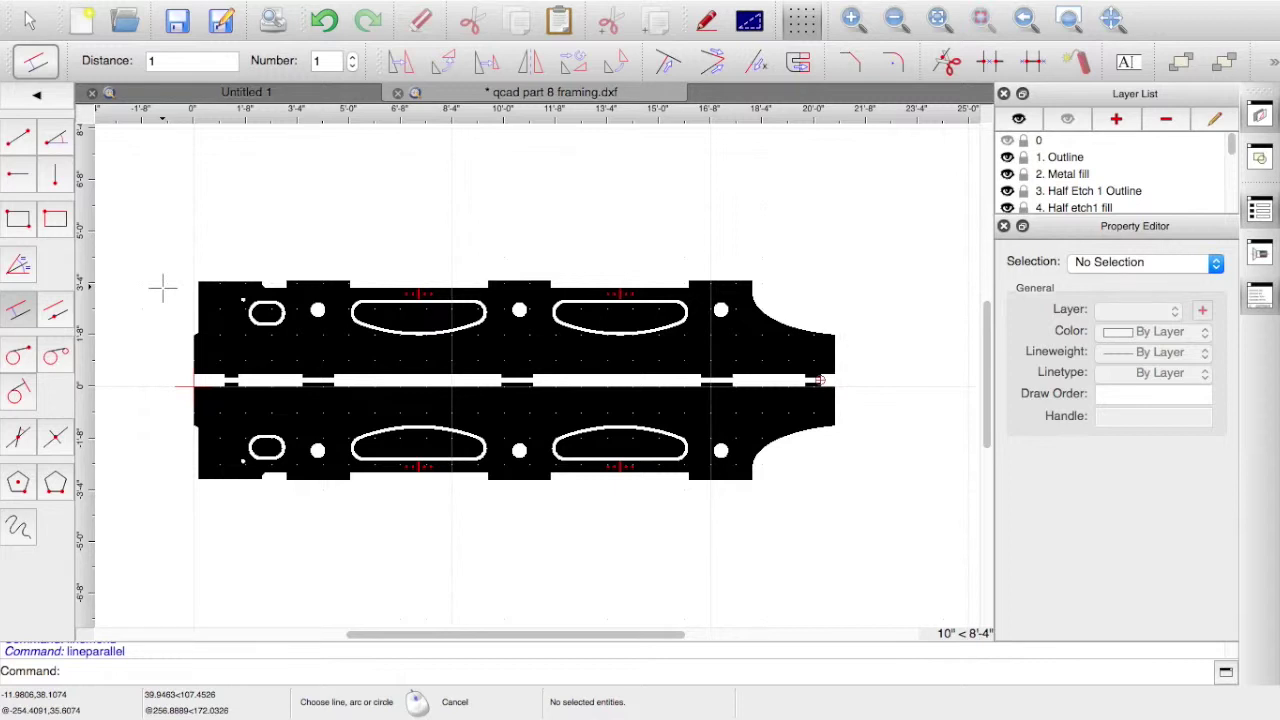
double_click(160, 60)
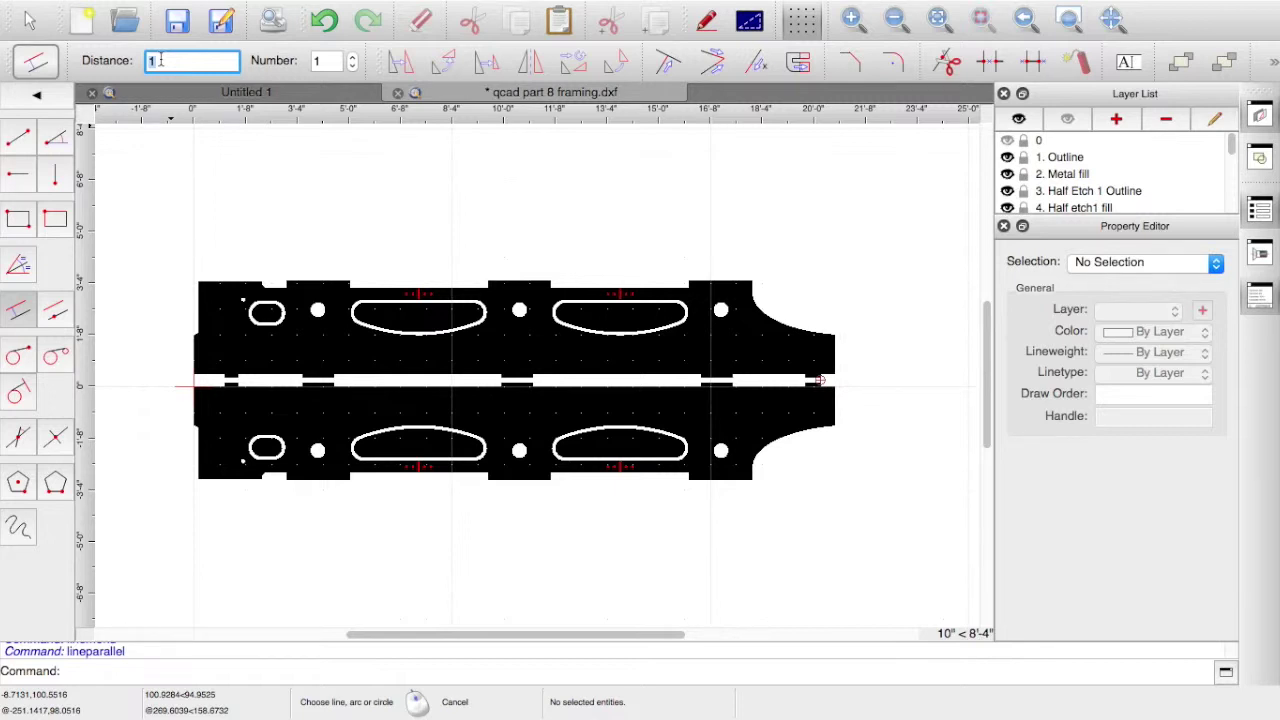
type("12")
type("'")
type("7")
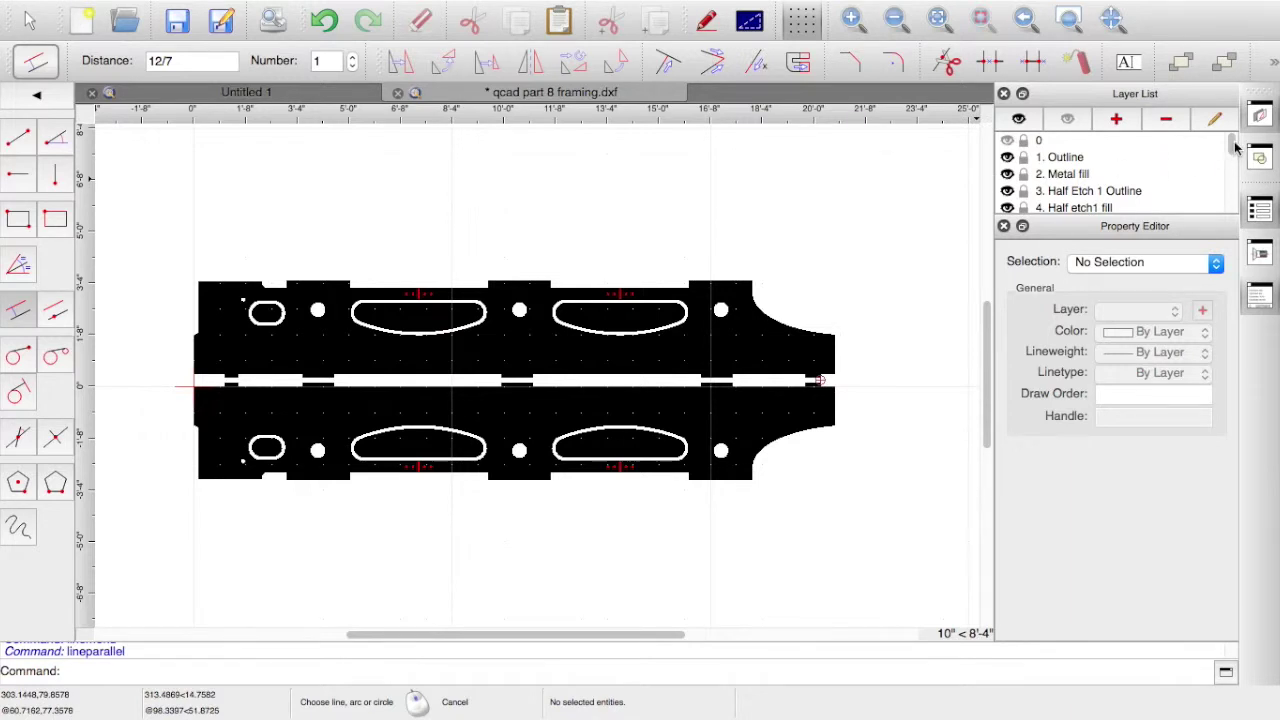
left_click_drag(1236, 148, 1240, 195)
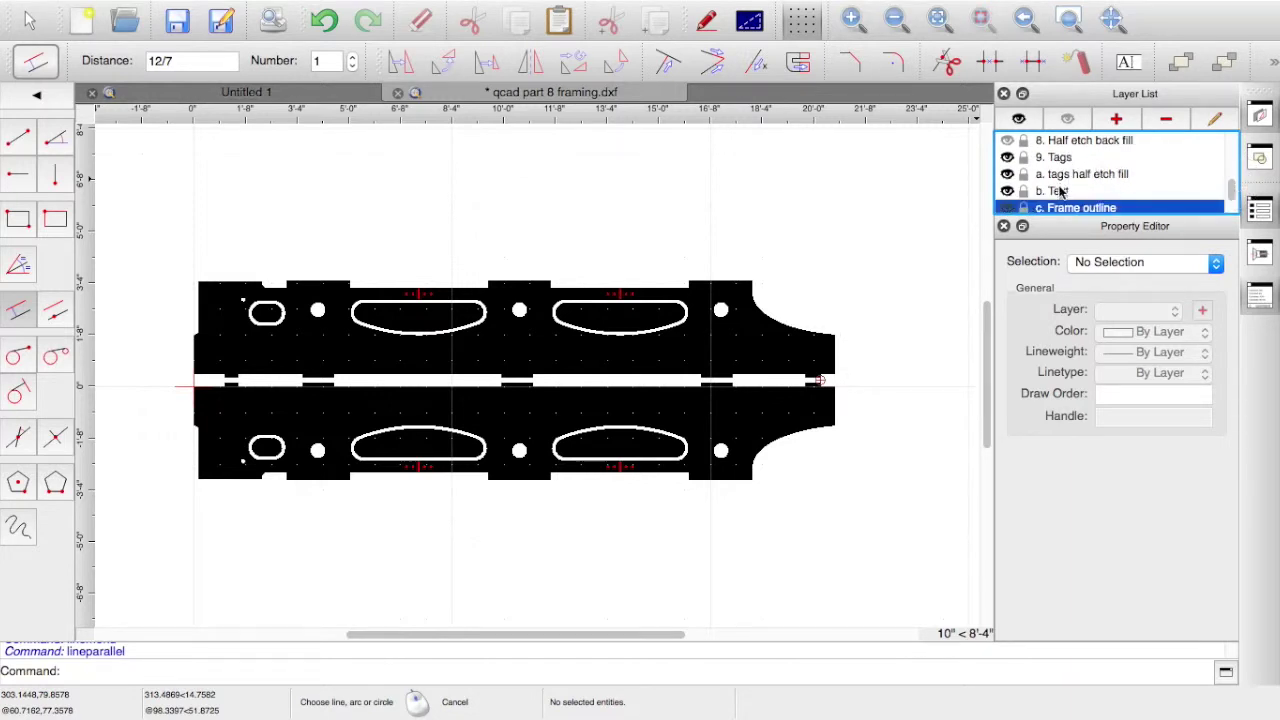
On c. Frame outline, draw 12/7 offset lines outside the pair's left, upper and lower edges
left_click_drag(1232, 192, 1235, 205)
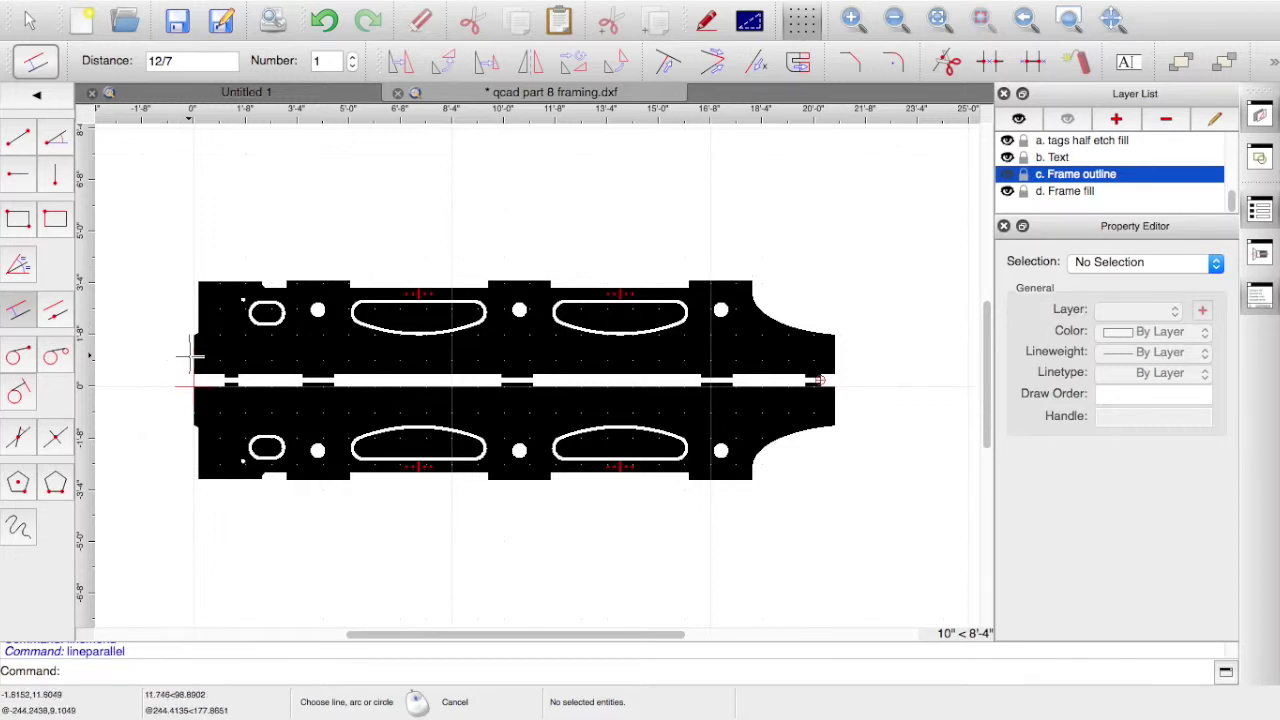
left_click(193, 350)
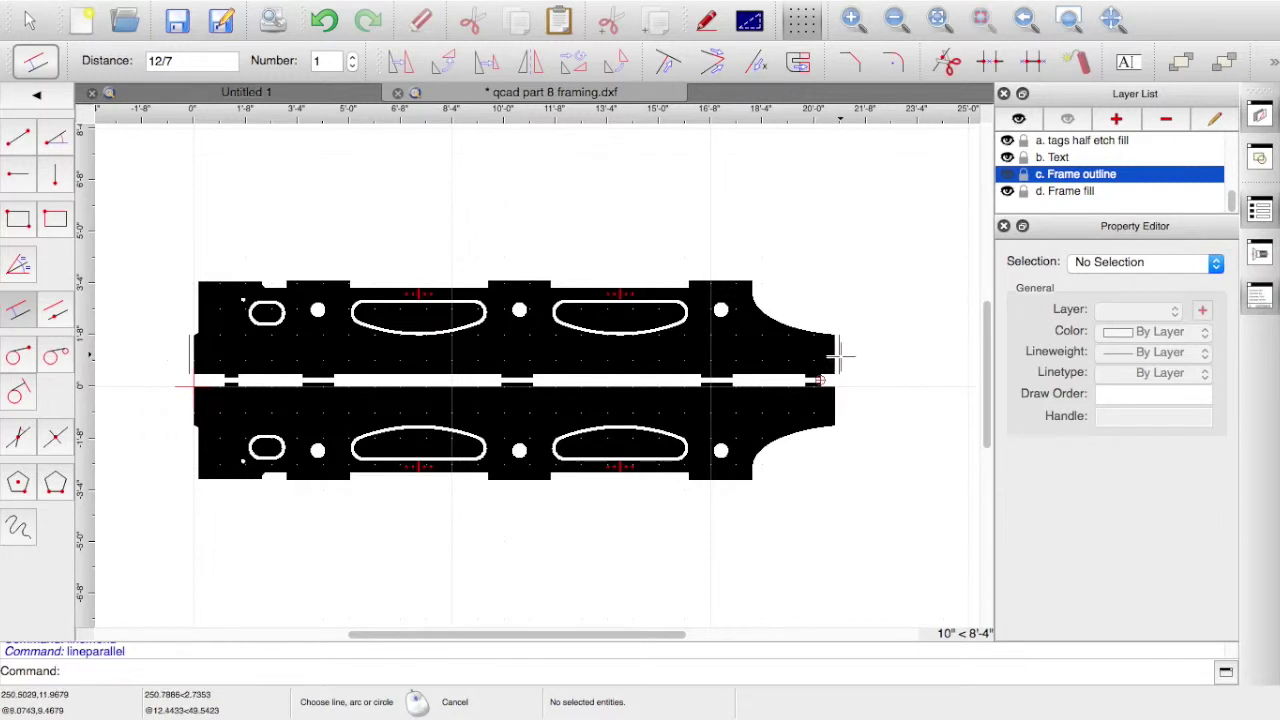
left_click(705, 275)
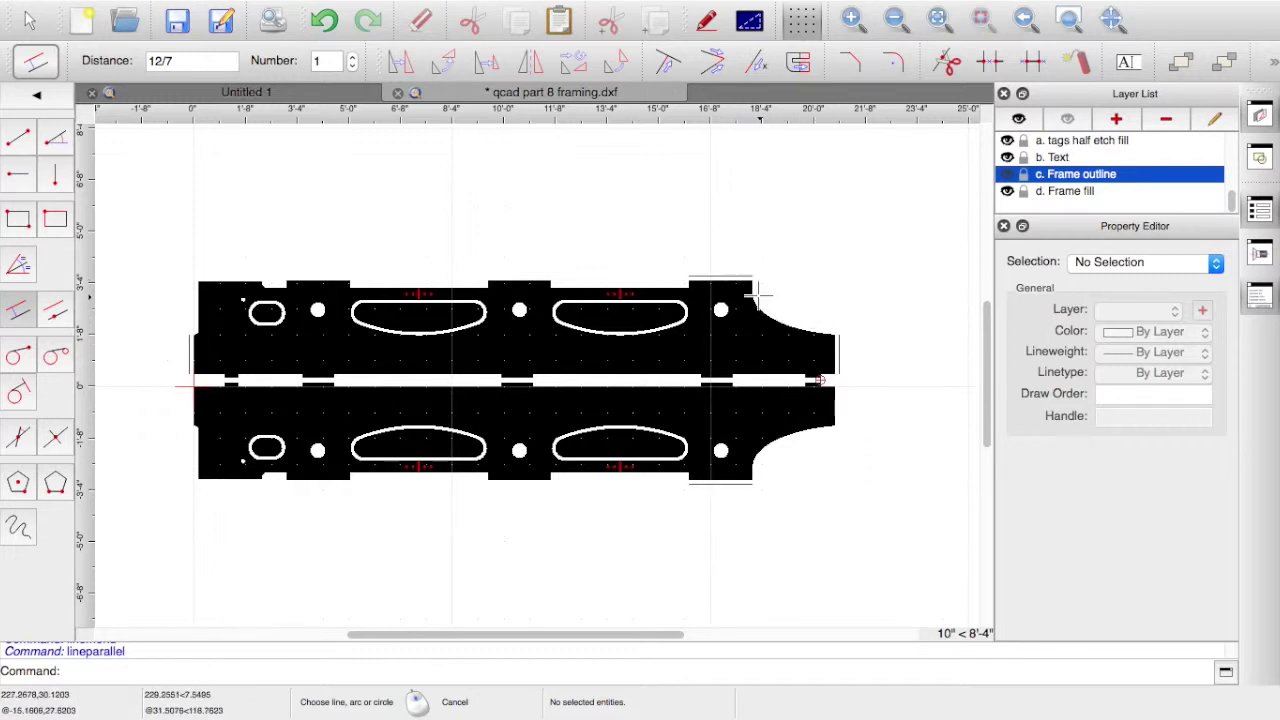
left_click(790, 432)
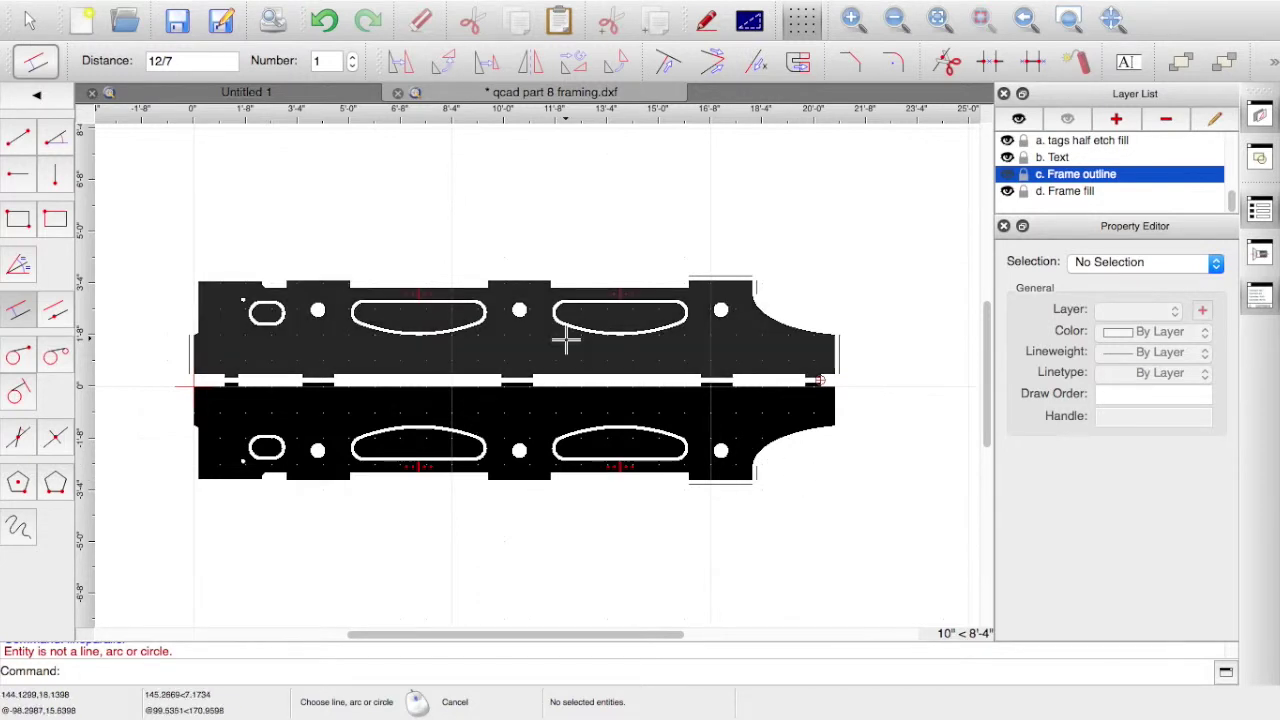
key("Escape")
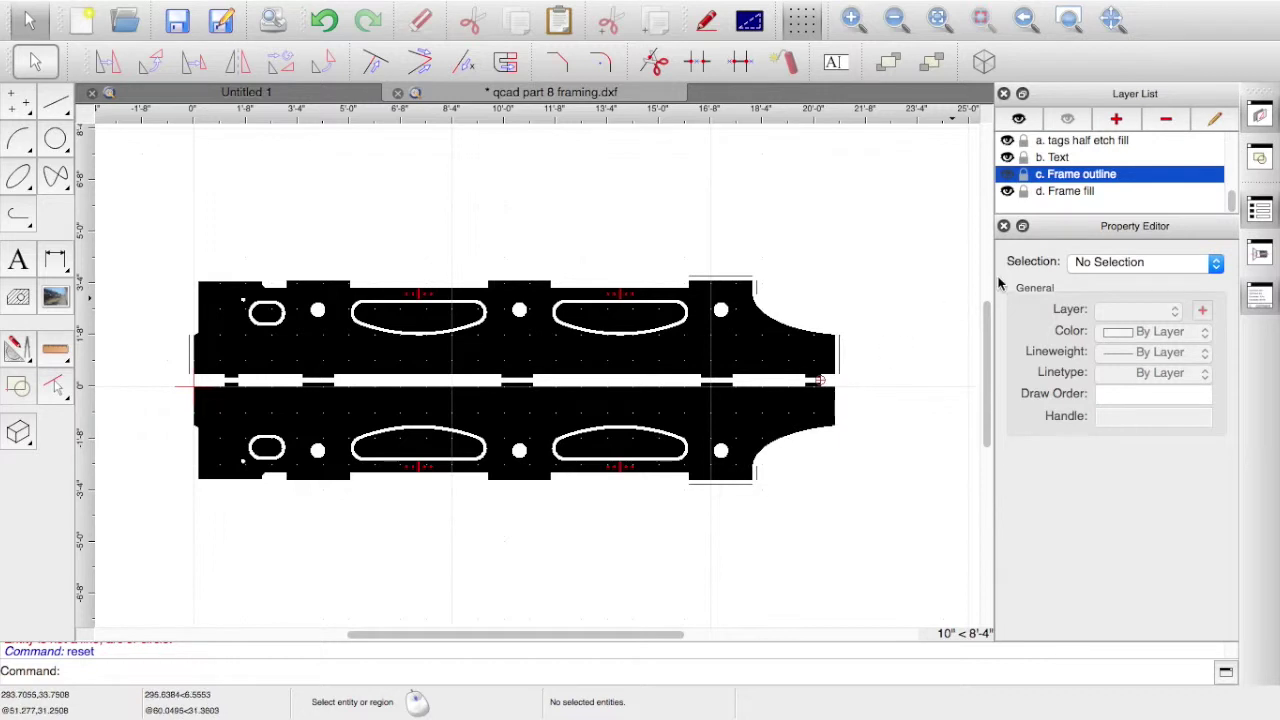
Hide the Metal fill layer and copy the lower-right arc in place, keeping the original
scroll(1123, 175, "up", 10)
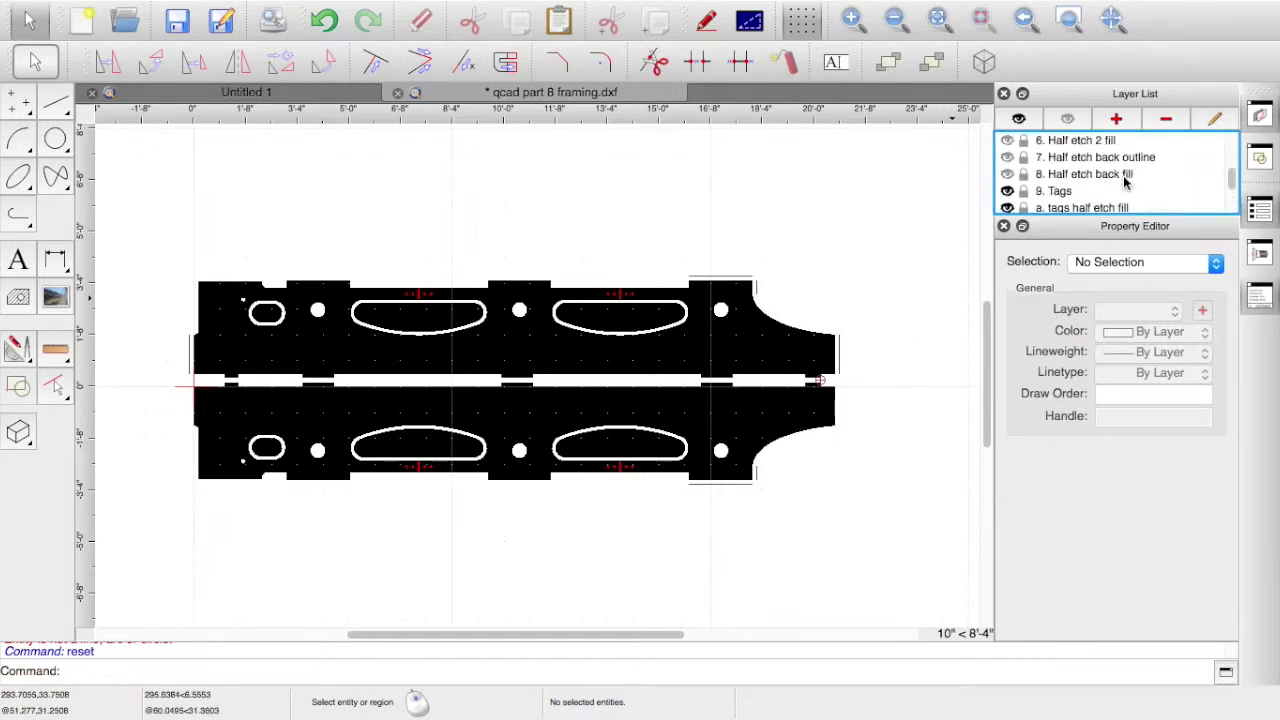
left_click(1007, 174)
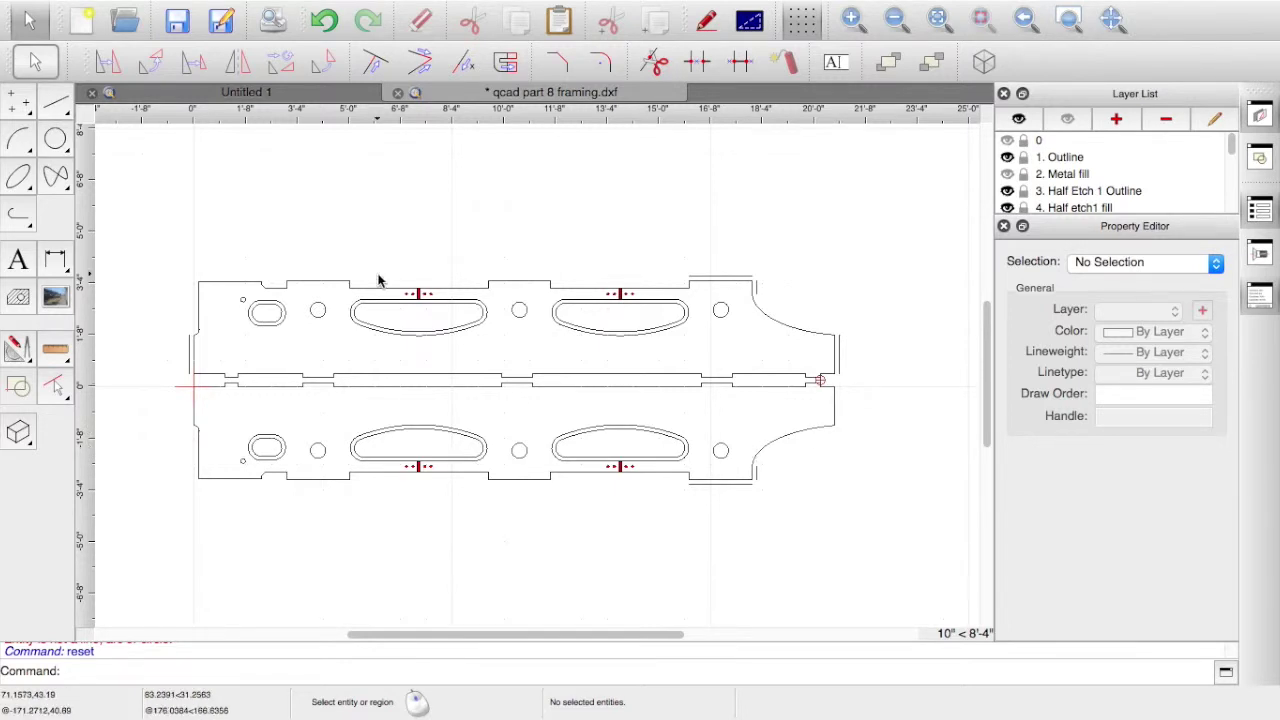
left_click(783, 445)
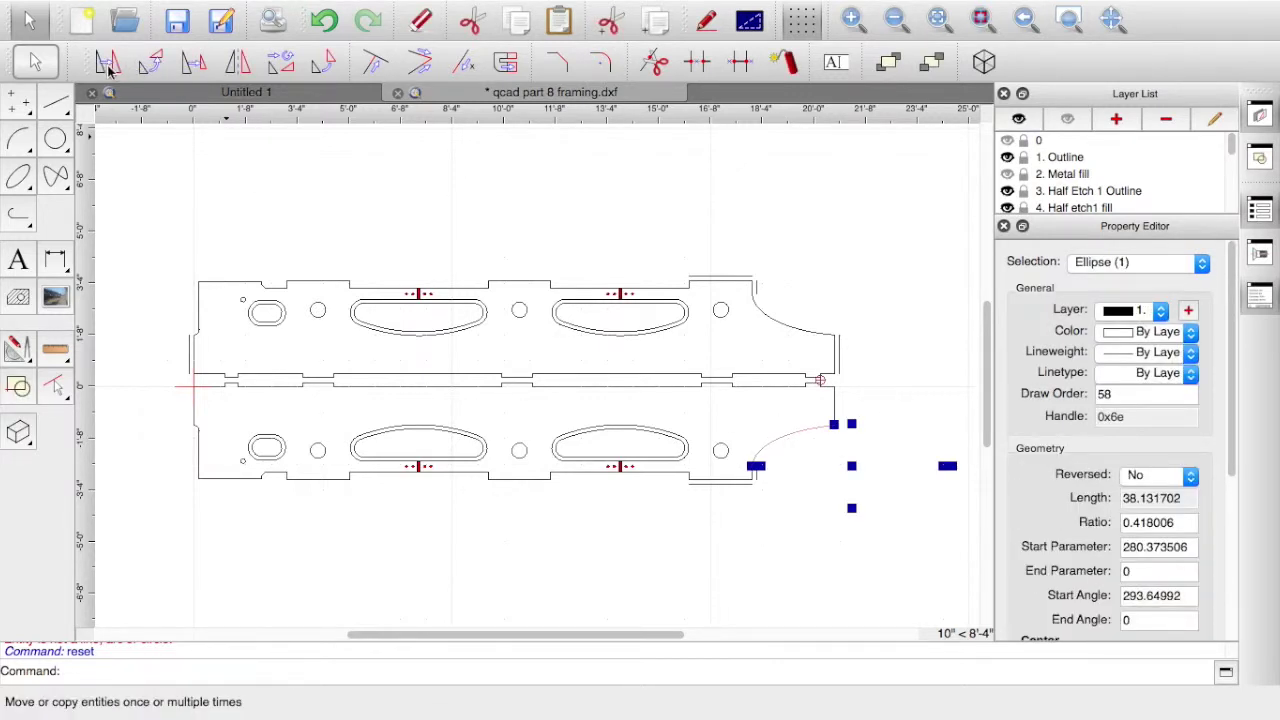
left_click(110, 64)
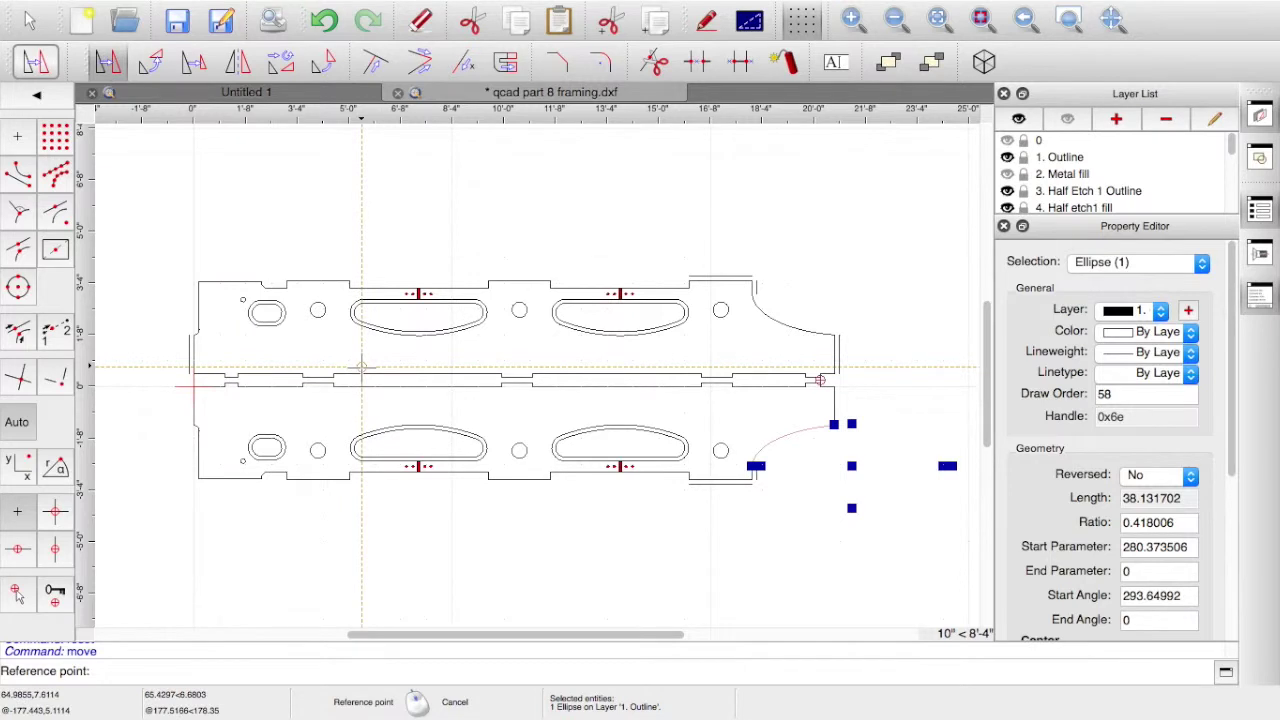
left_click(757, 466)
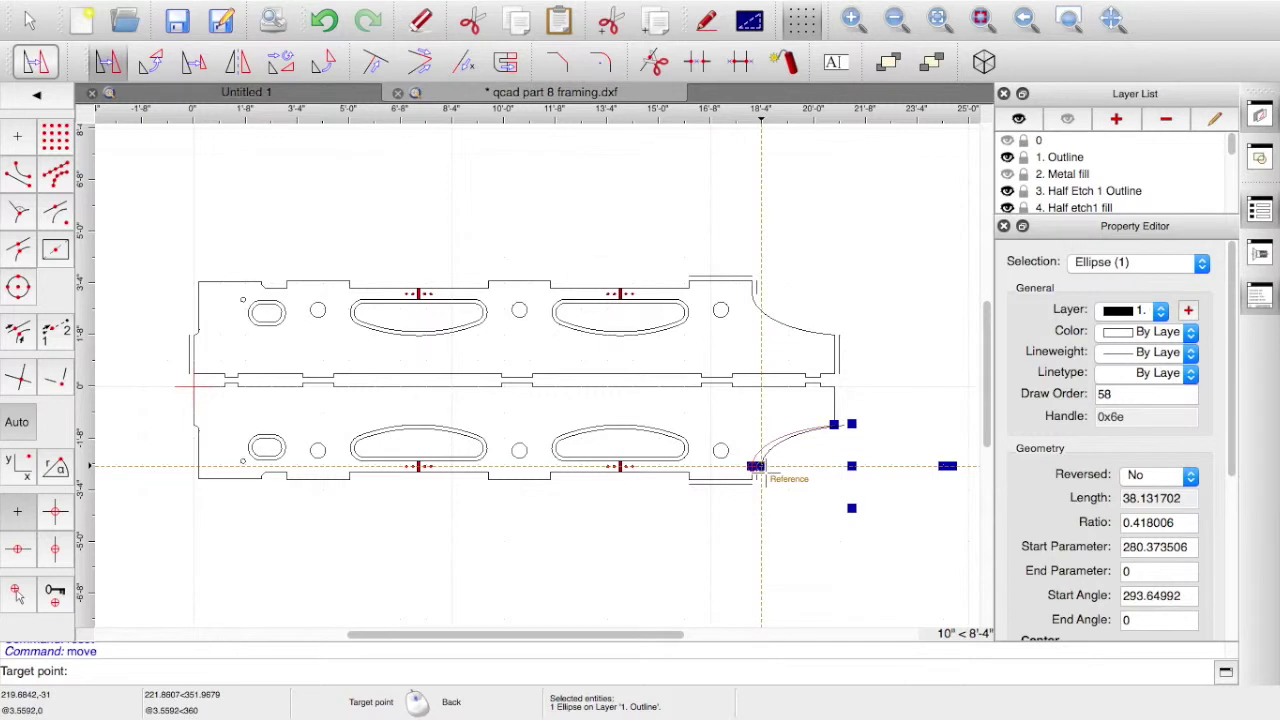
left_click(21, 250)
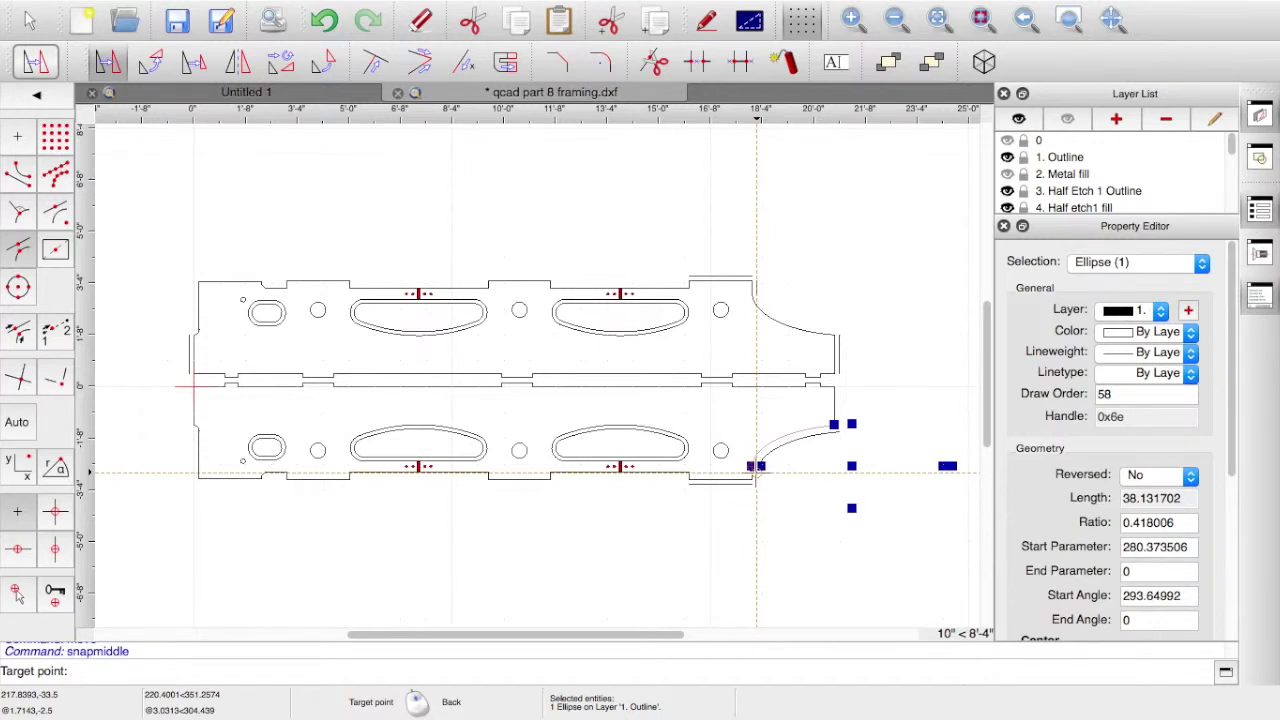
left_click(757, 466)
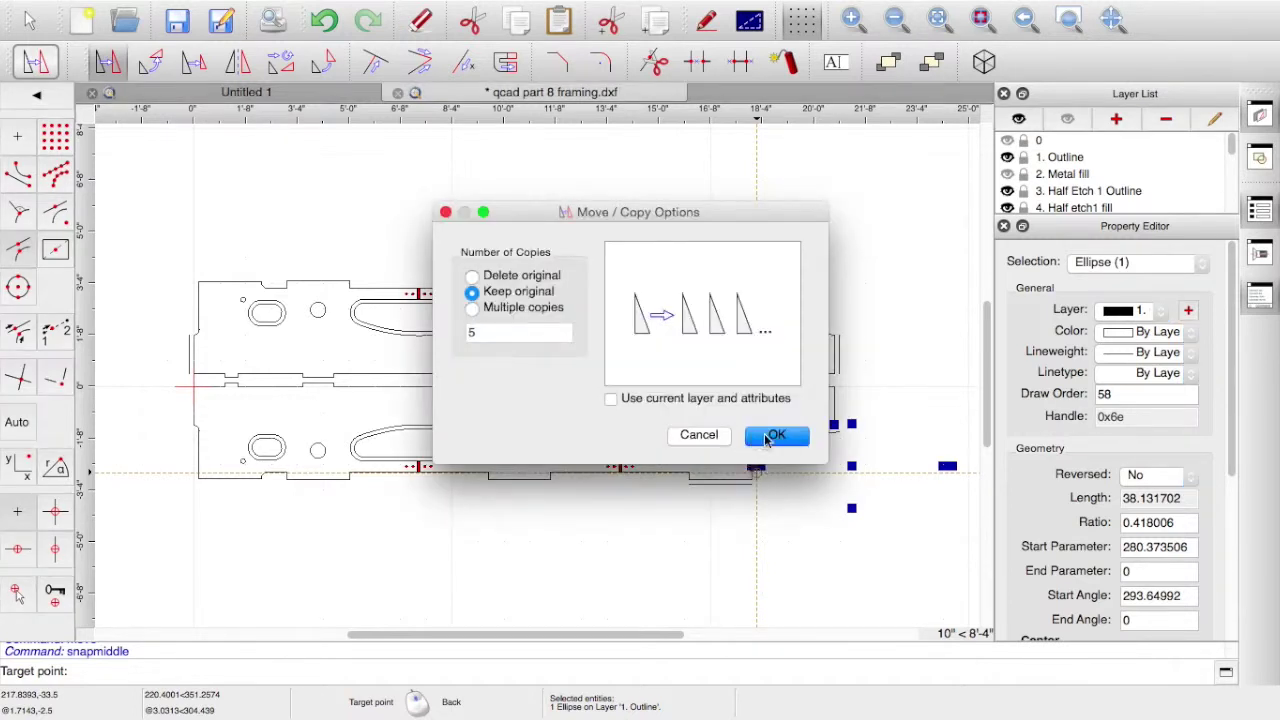
left_click(776, 436)
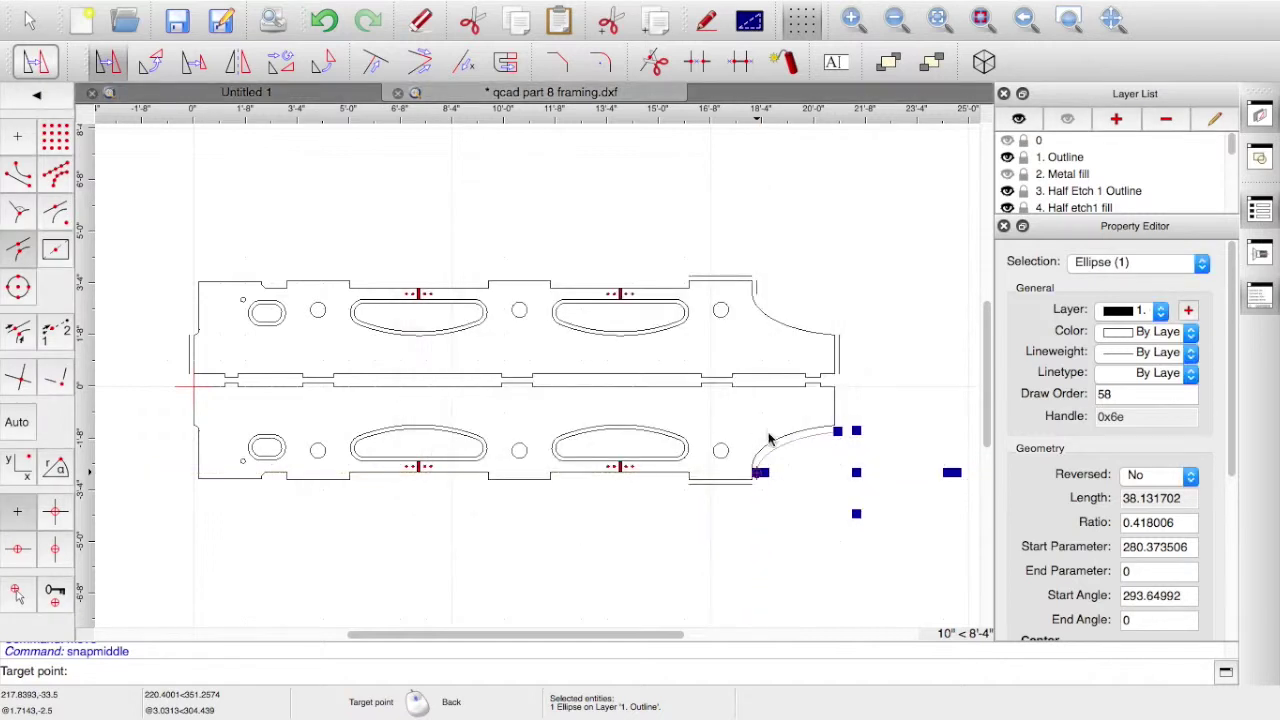
Copy the upper-right arc in place, keeping the original, then hide the Outline layer
left_click(770, 323)
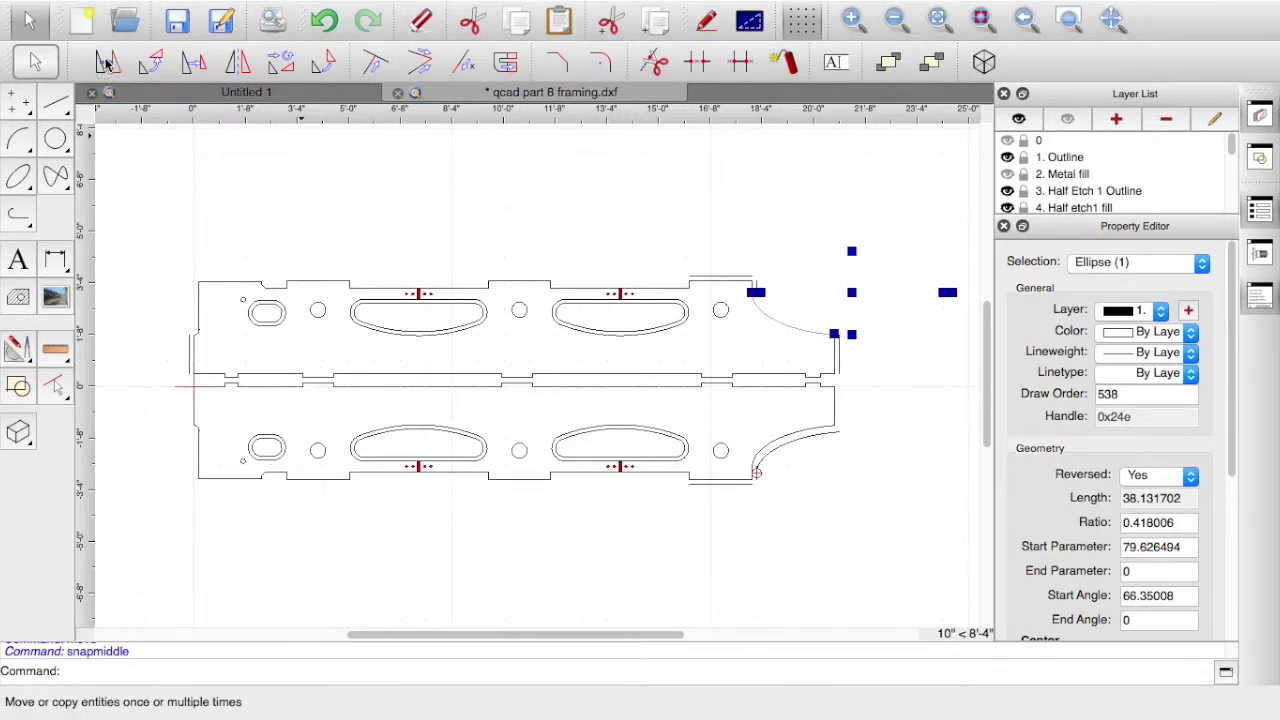
left_click(107, 62)
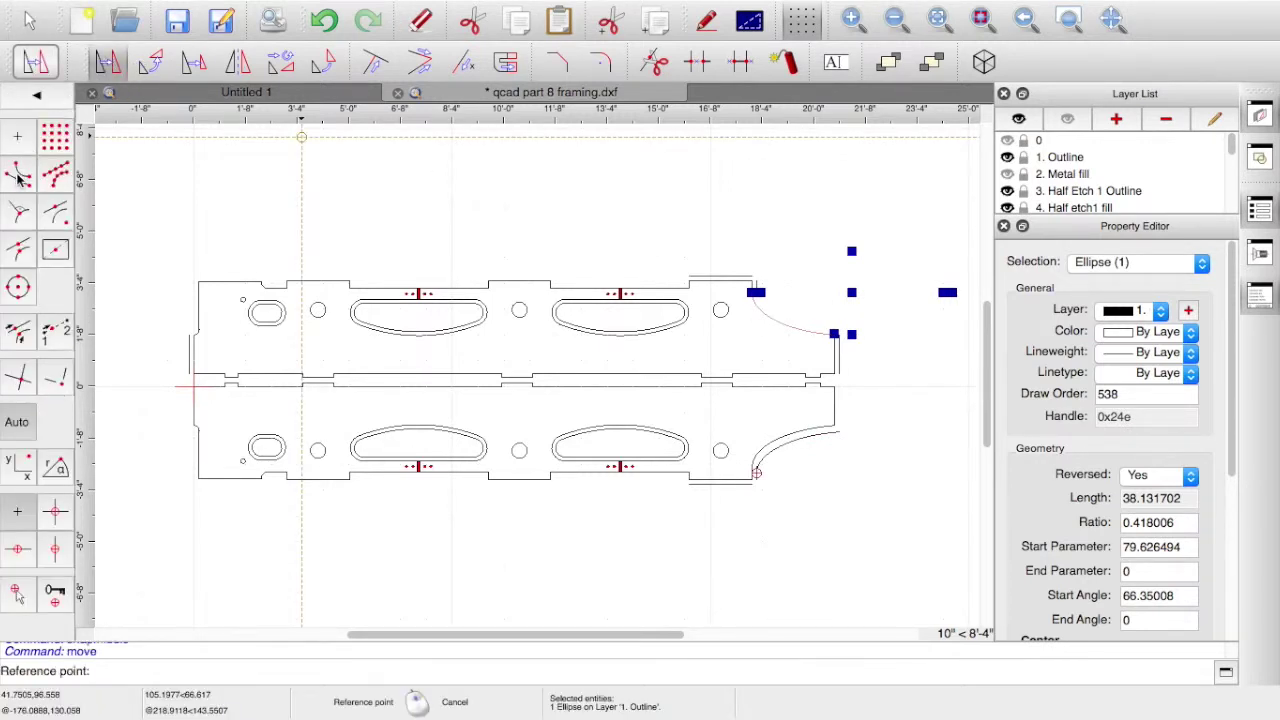
left_click(19, 249)
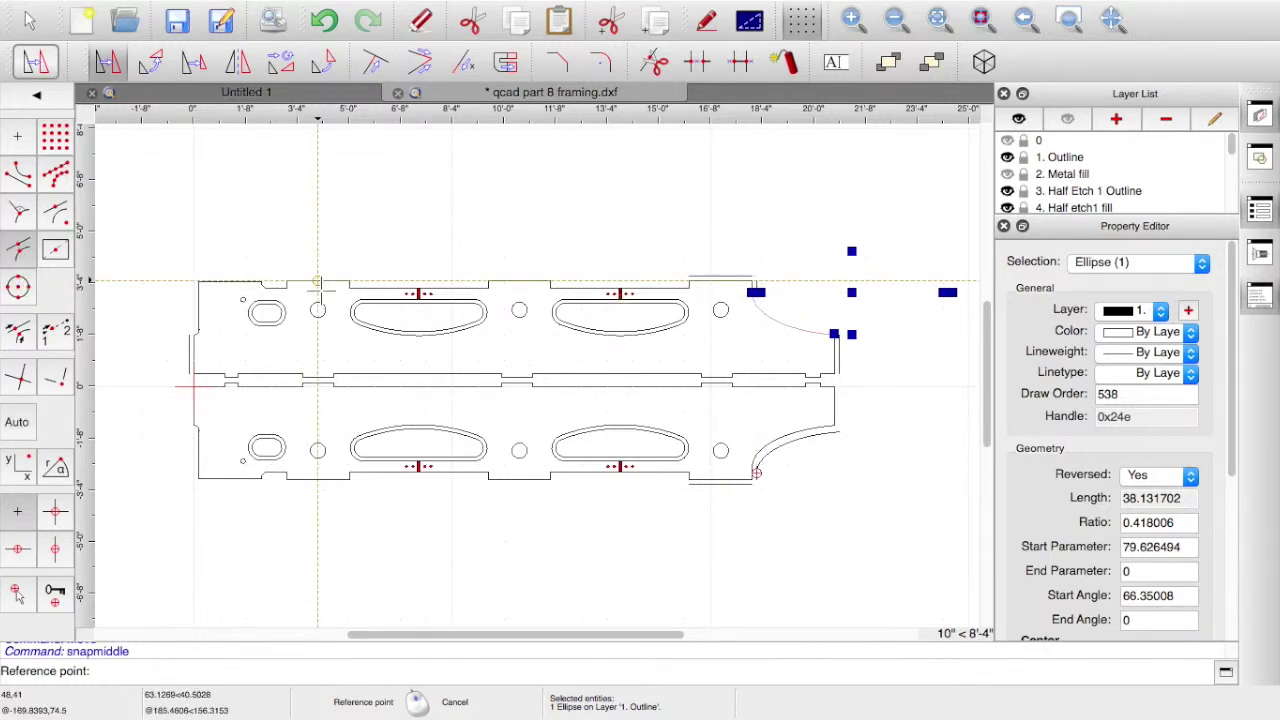
left_click(19, 176)
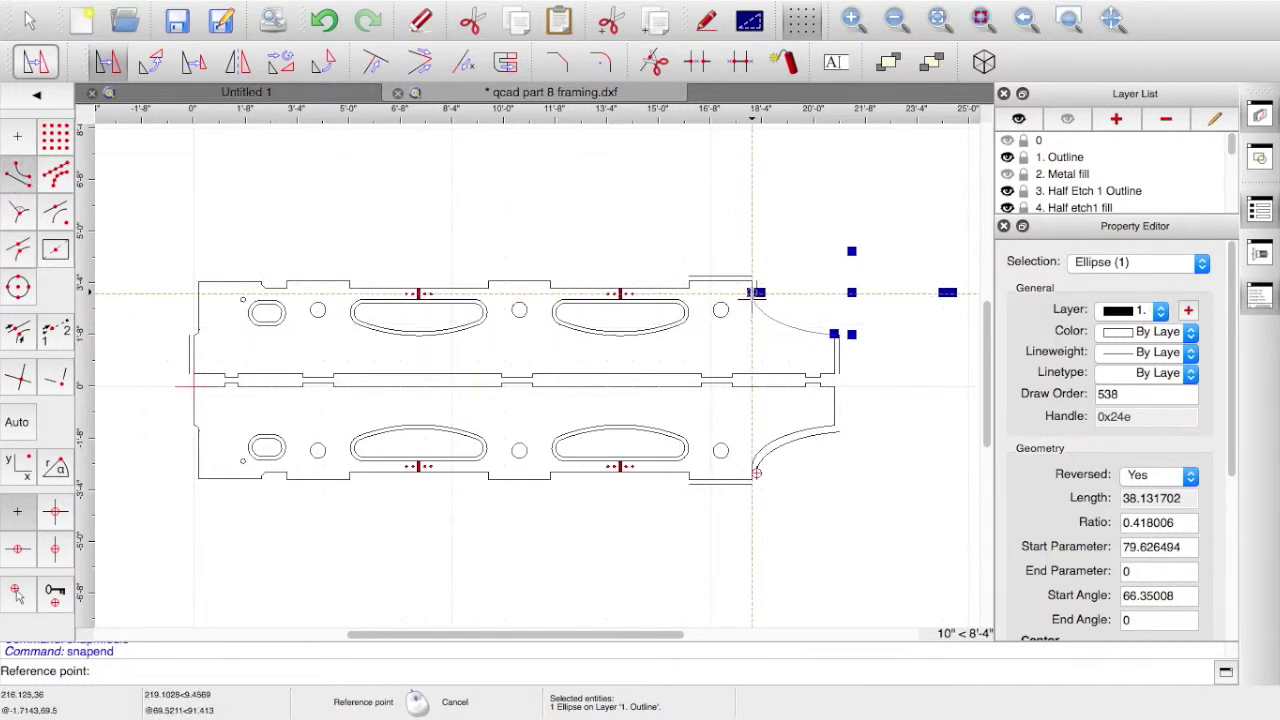
left_click(756, 292)
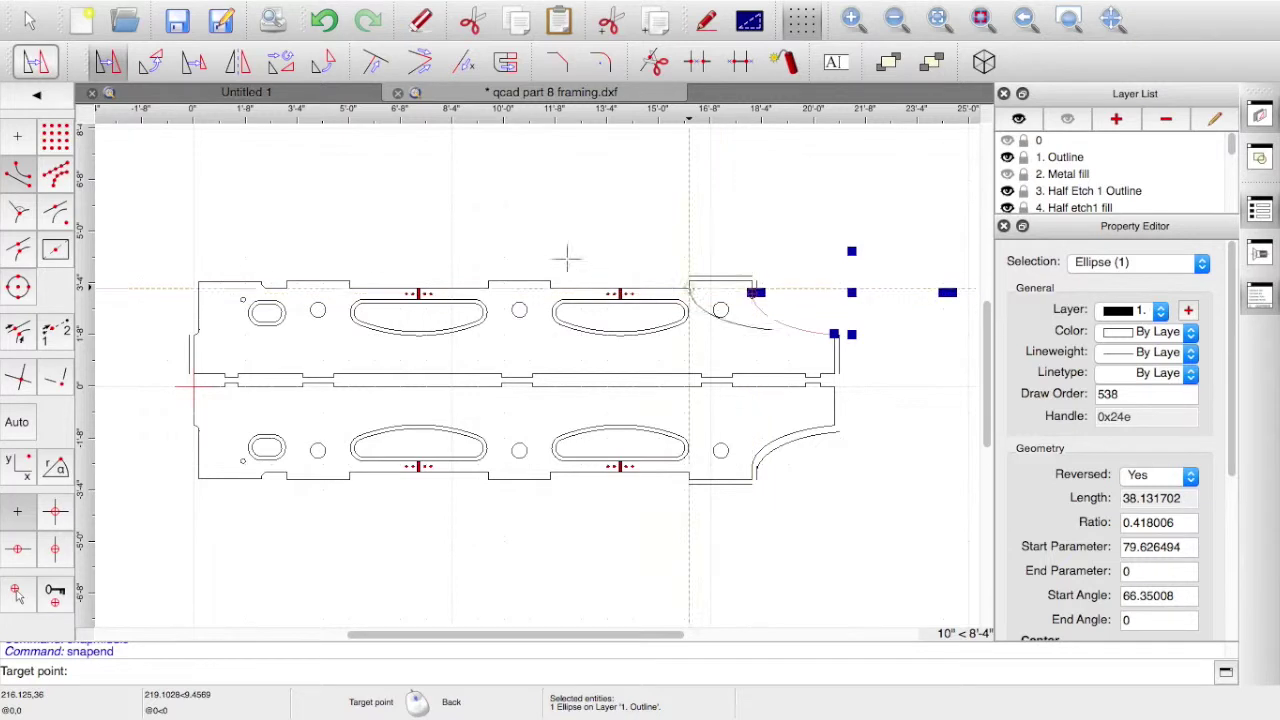
left_click(20, 250)
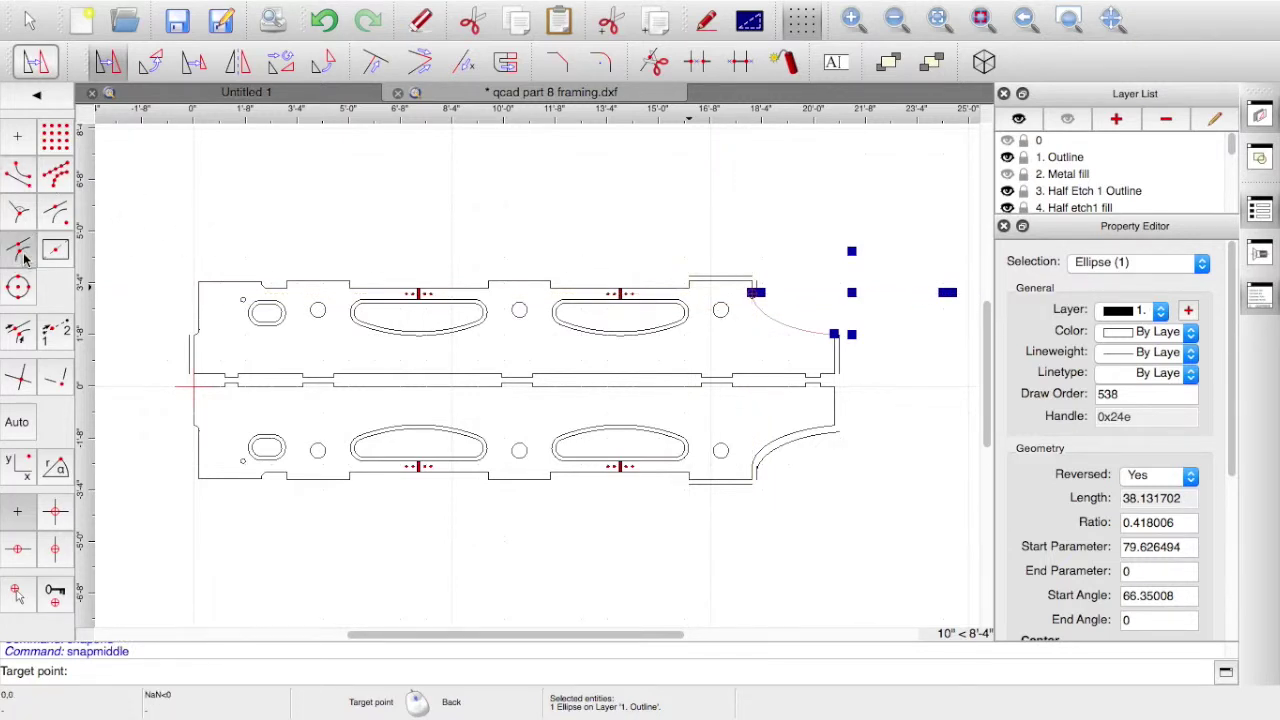
left_click(756, 292)
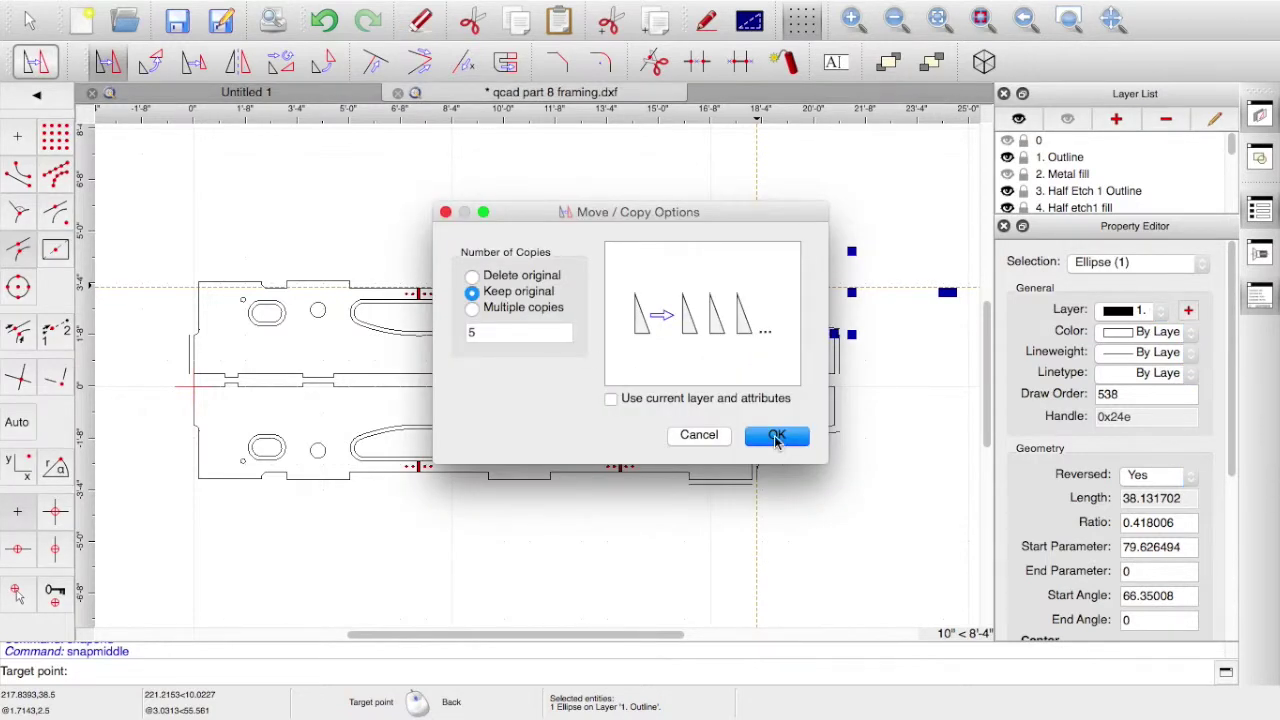
left_click(777, 434)
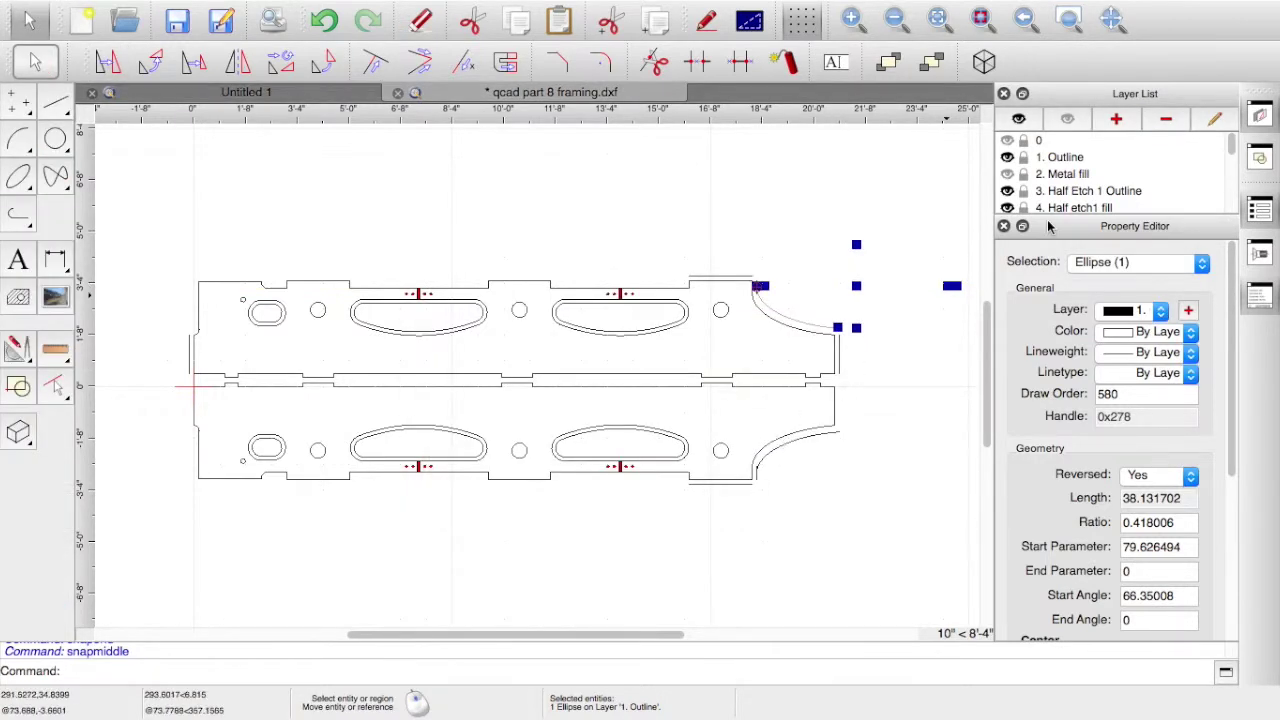
left_click(1008, 157)
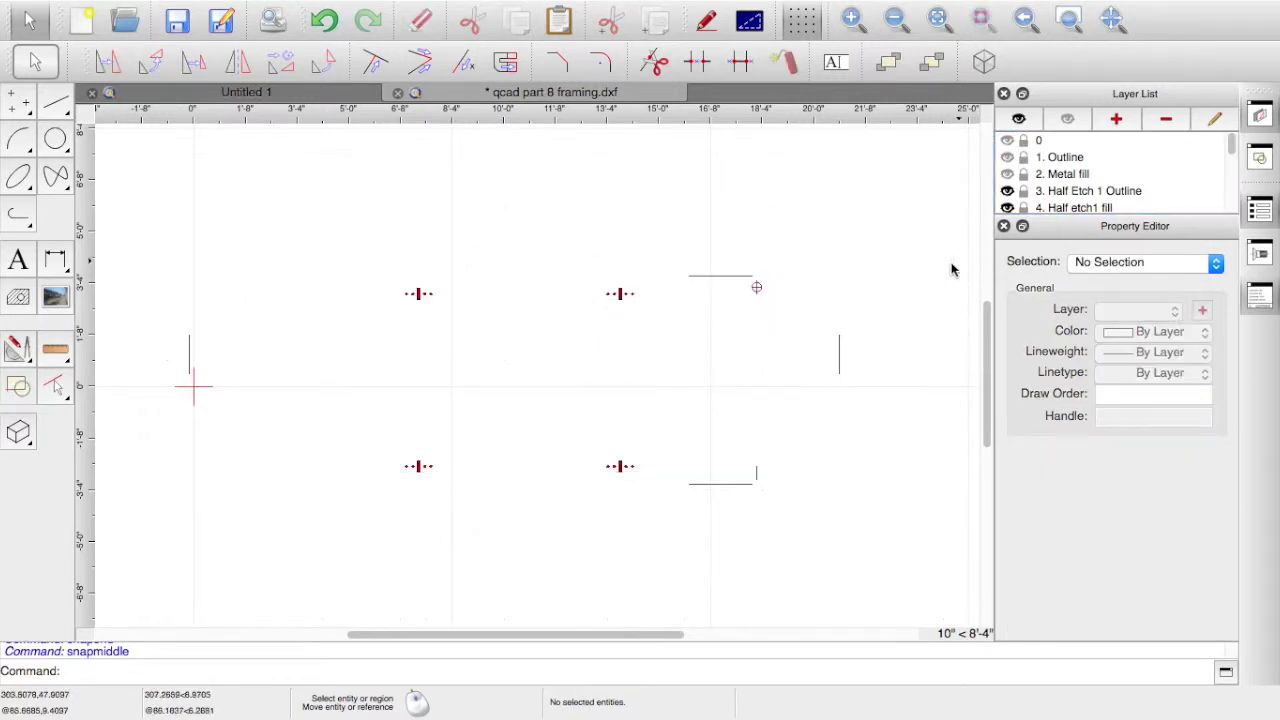
Move both copied arcs onto the c. Frame outline layer and hide layer 1. Outline
left_click(1008, 157)
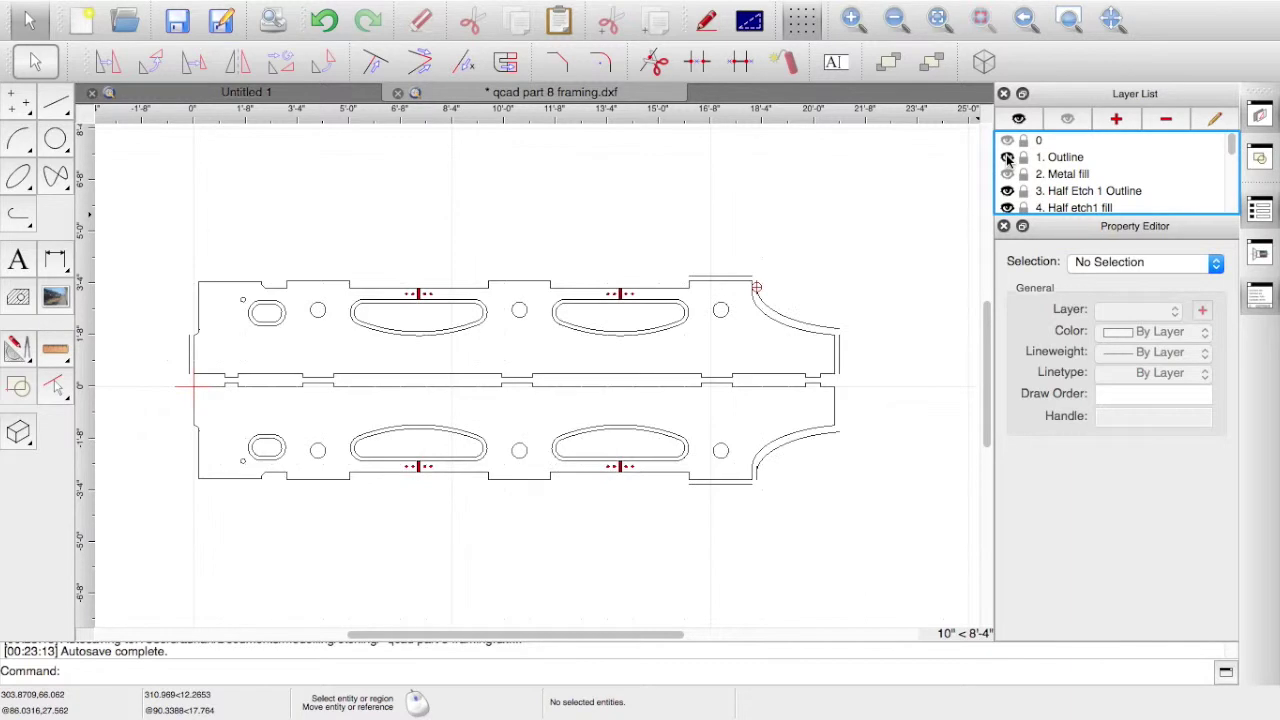
left_click(785, 322)
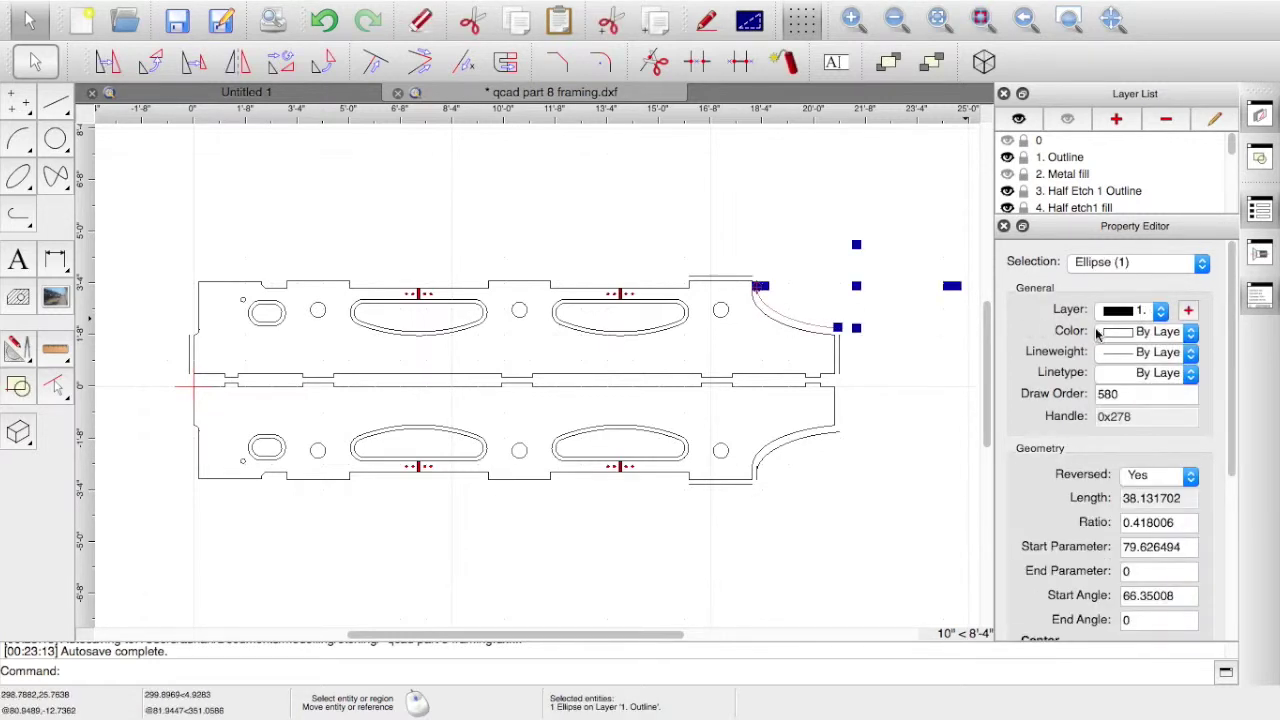
left_click(1160, 313)
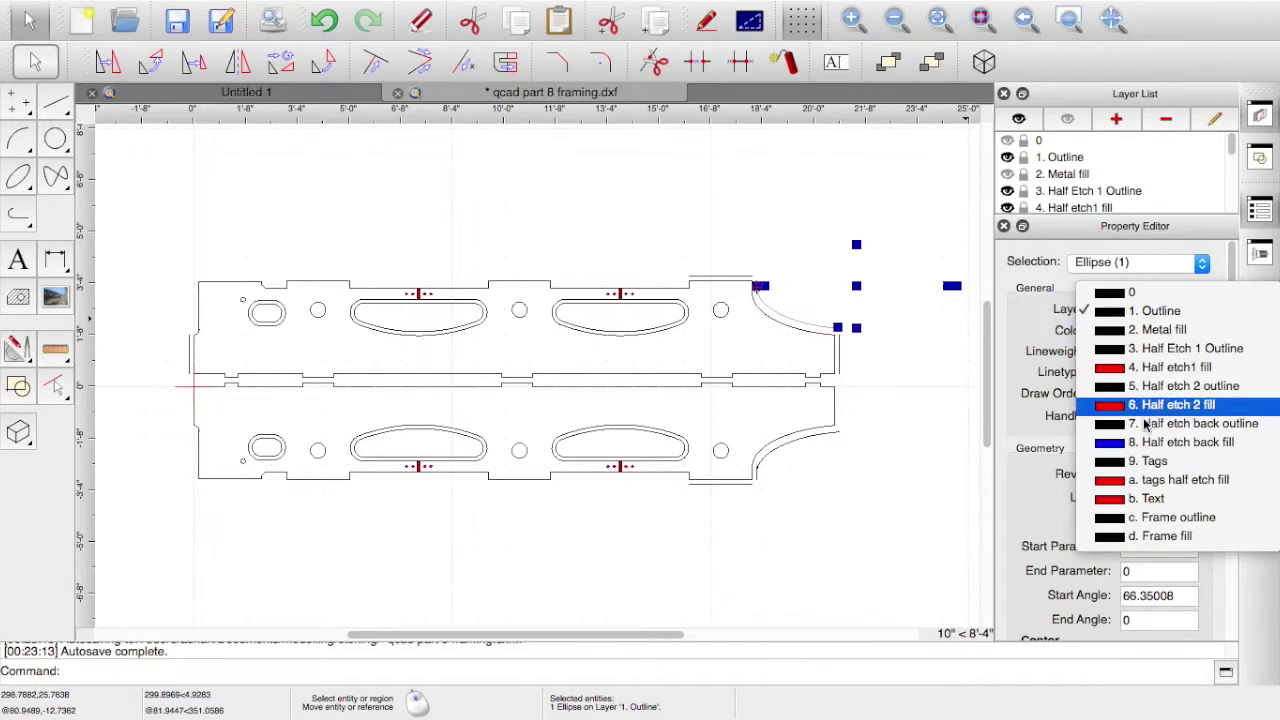
left_click(1166, 518)
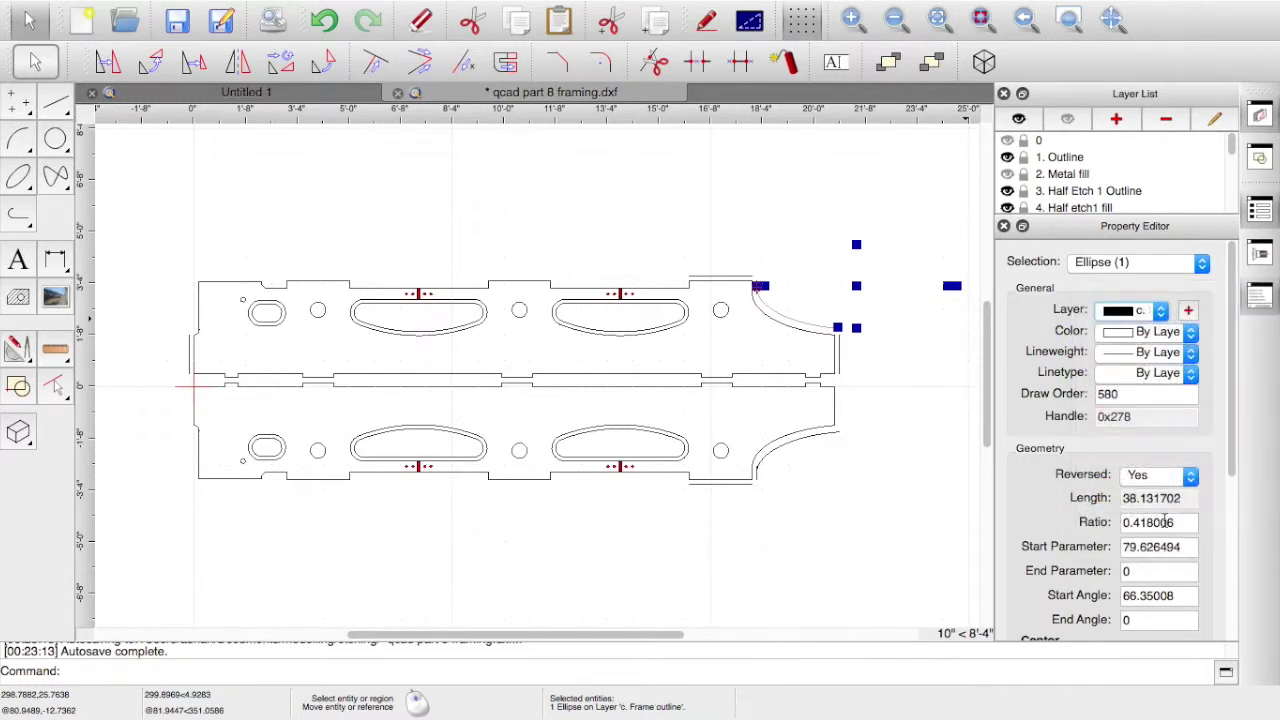
left_click(790, 450)
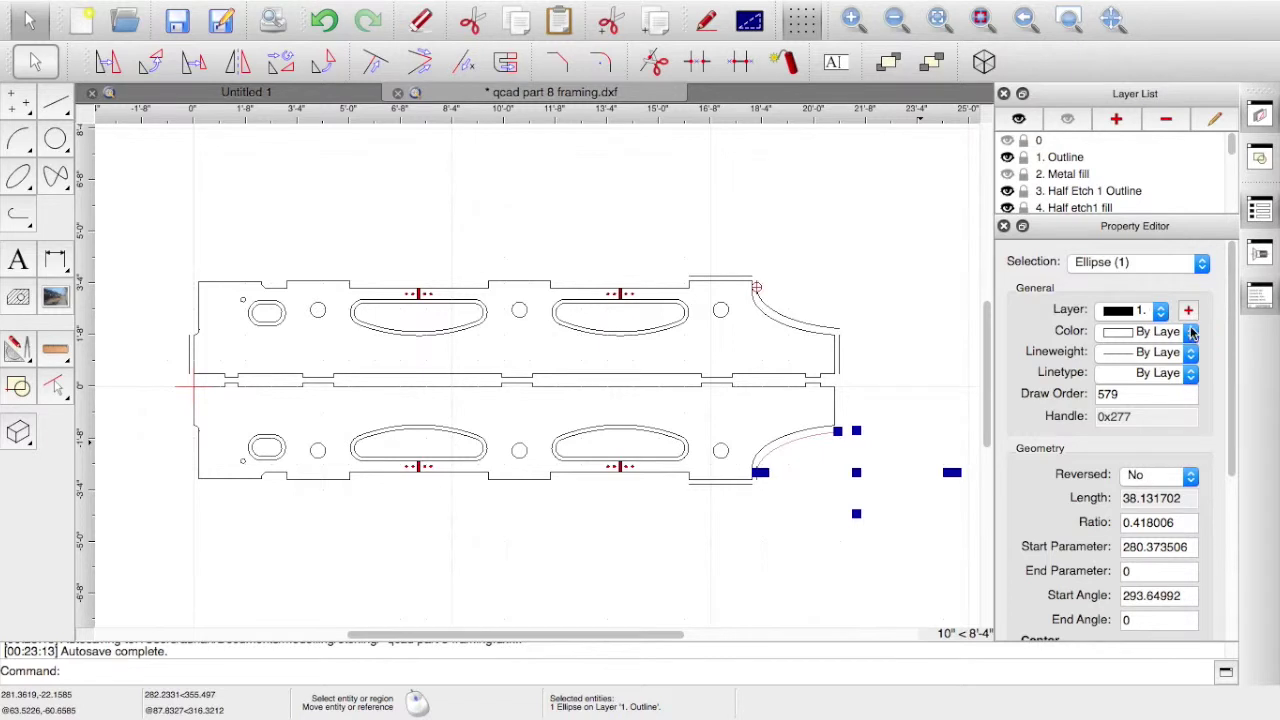
left_click(1160, 313)
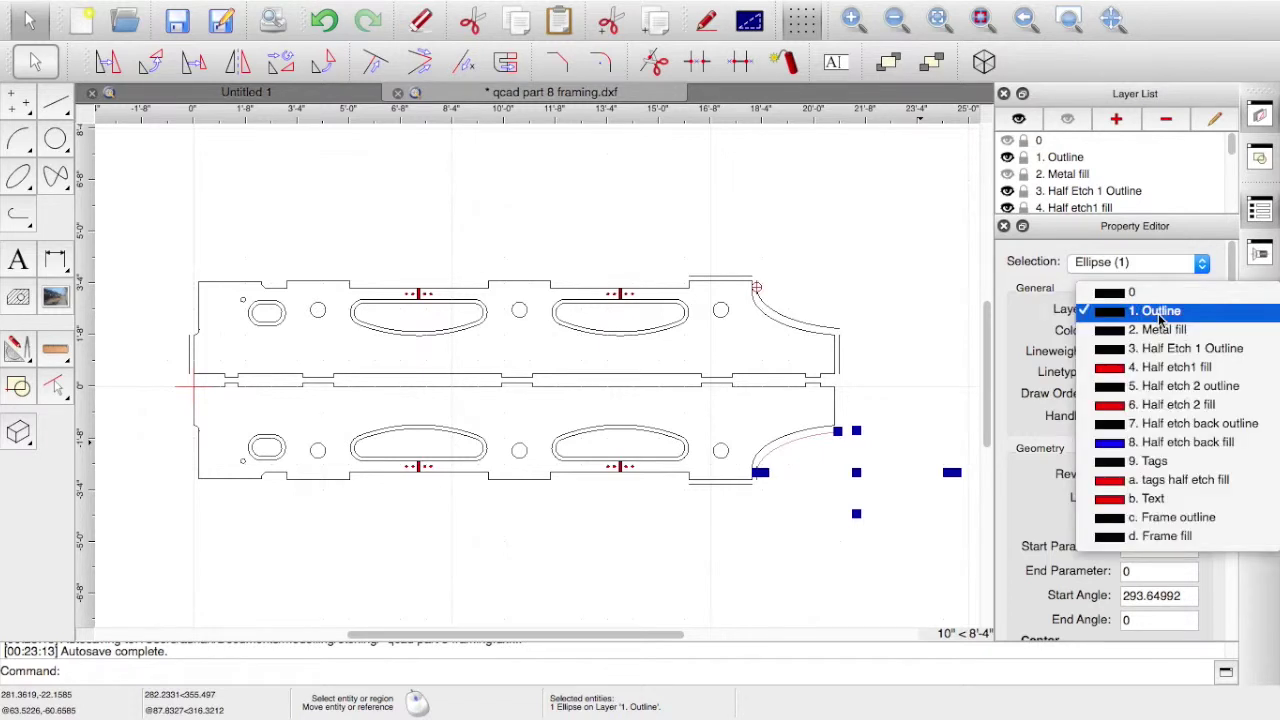
left_click(1166, 518)
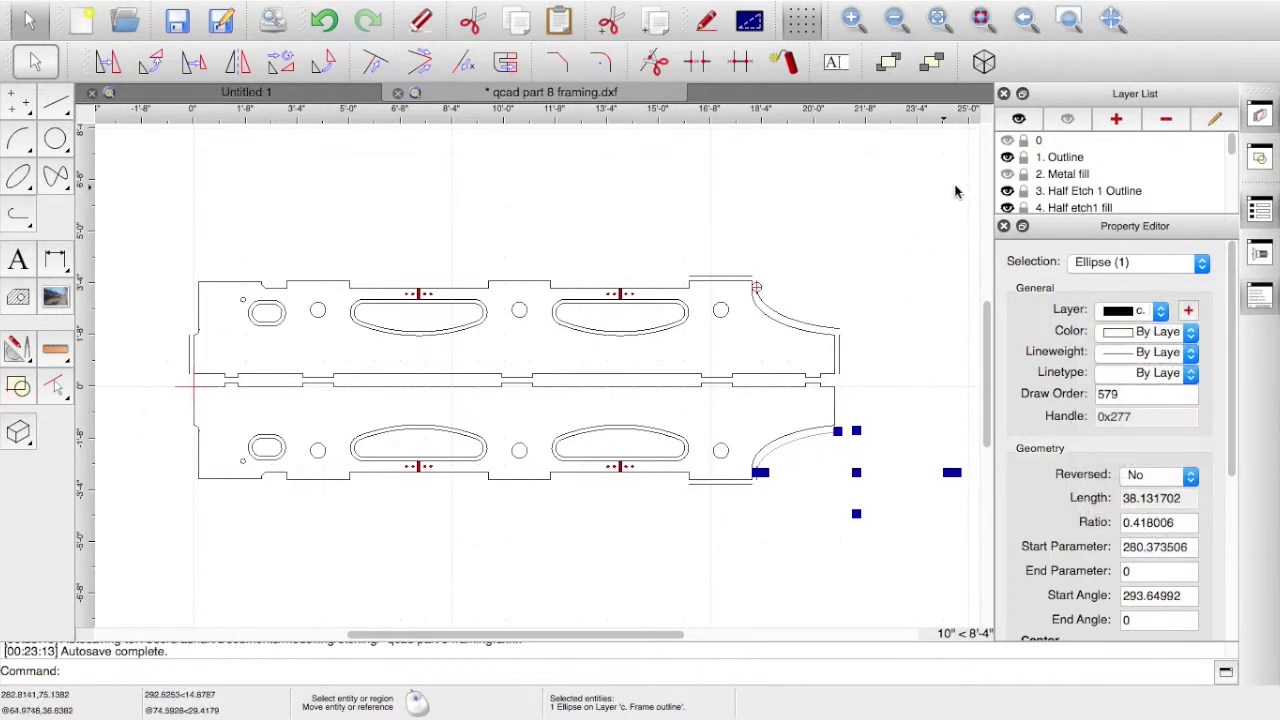
left_click(1007, 157)
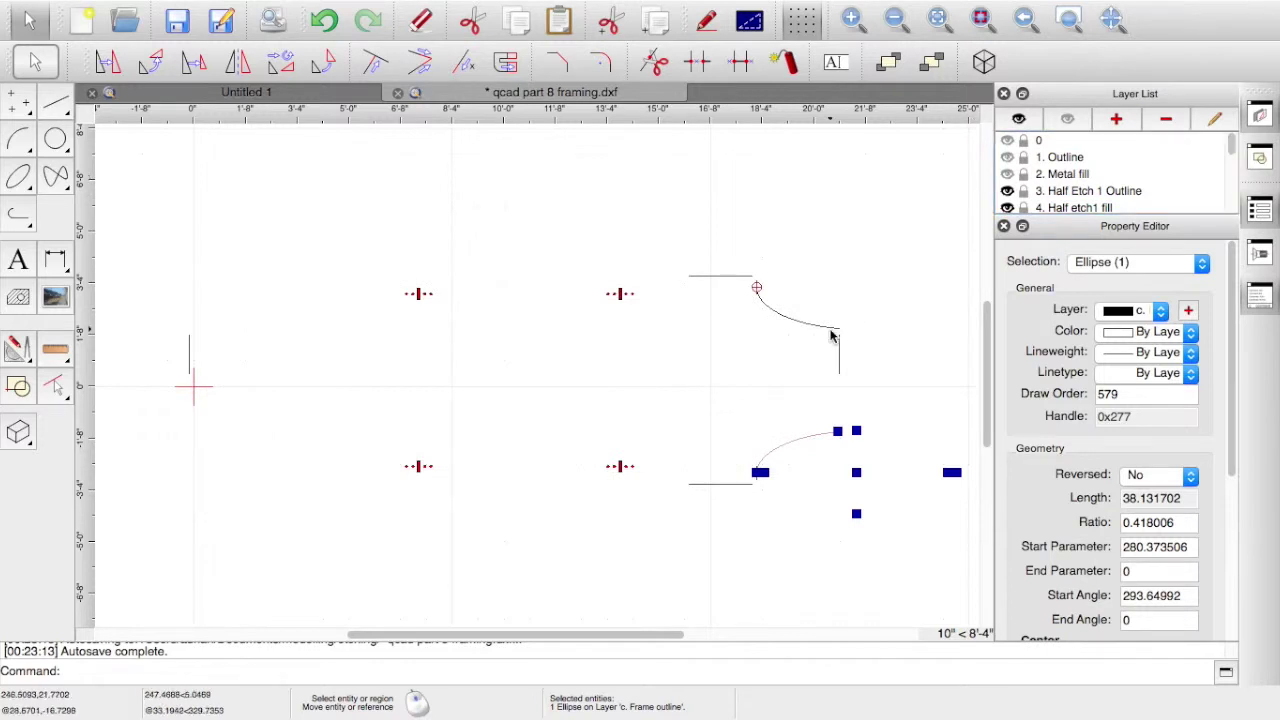
left_click(838, 269)
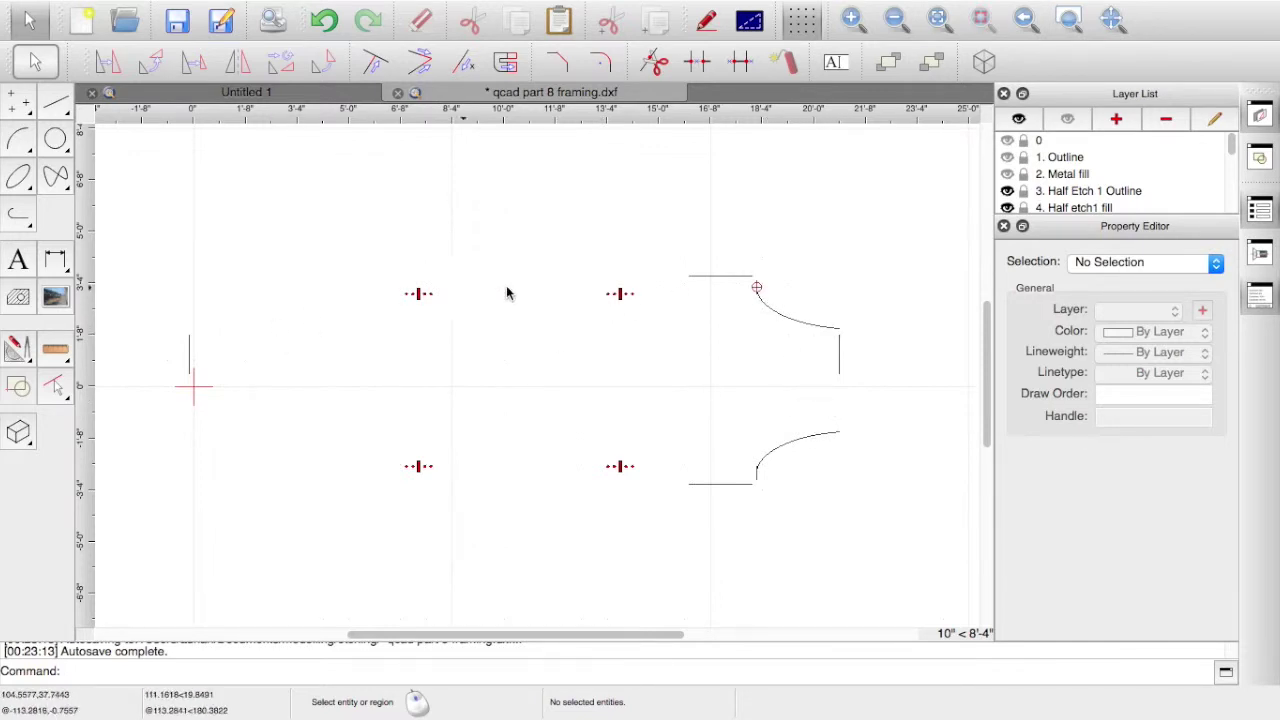
Trim Both the top and bottom offset lines to the left line, closing both left corners
left_click(419, 63)
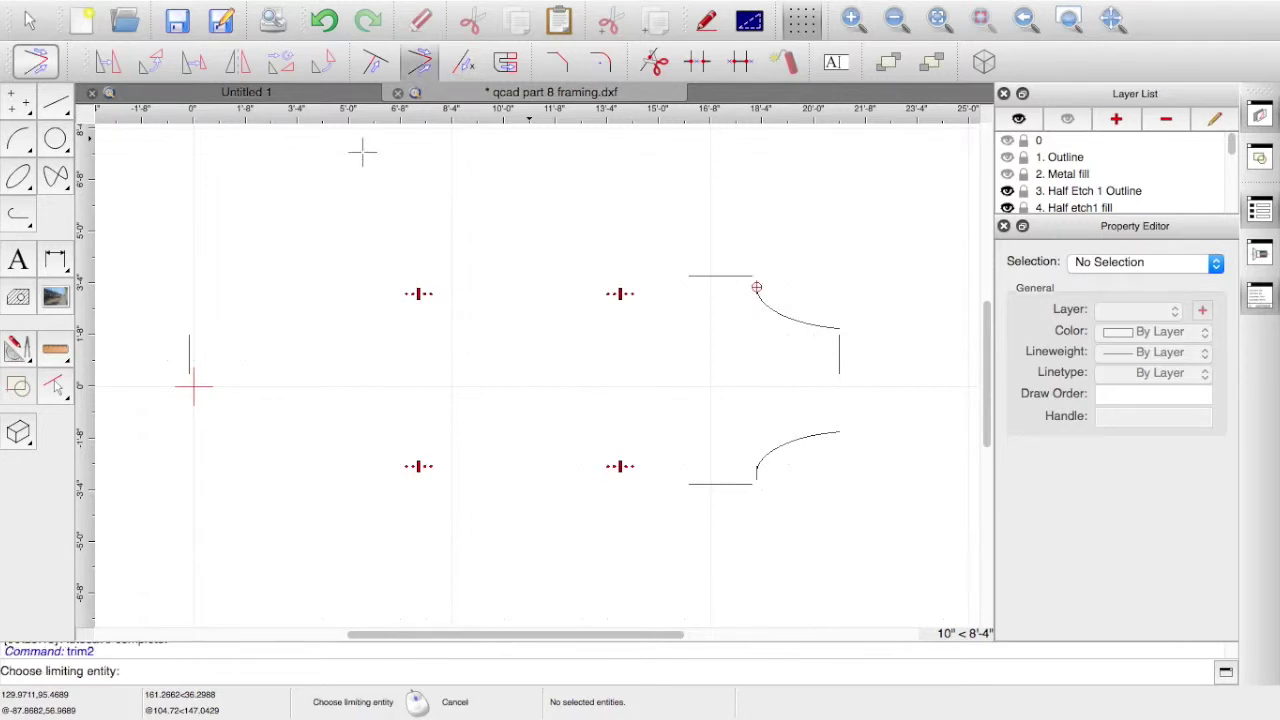
left_click(190, 355)
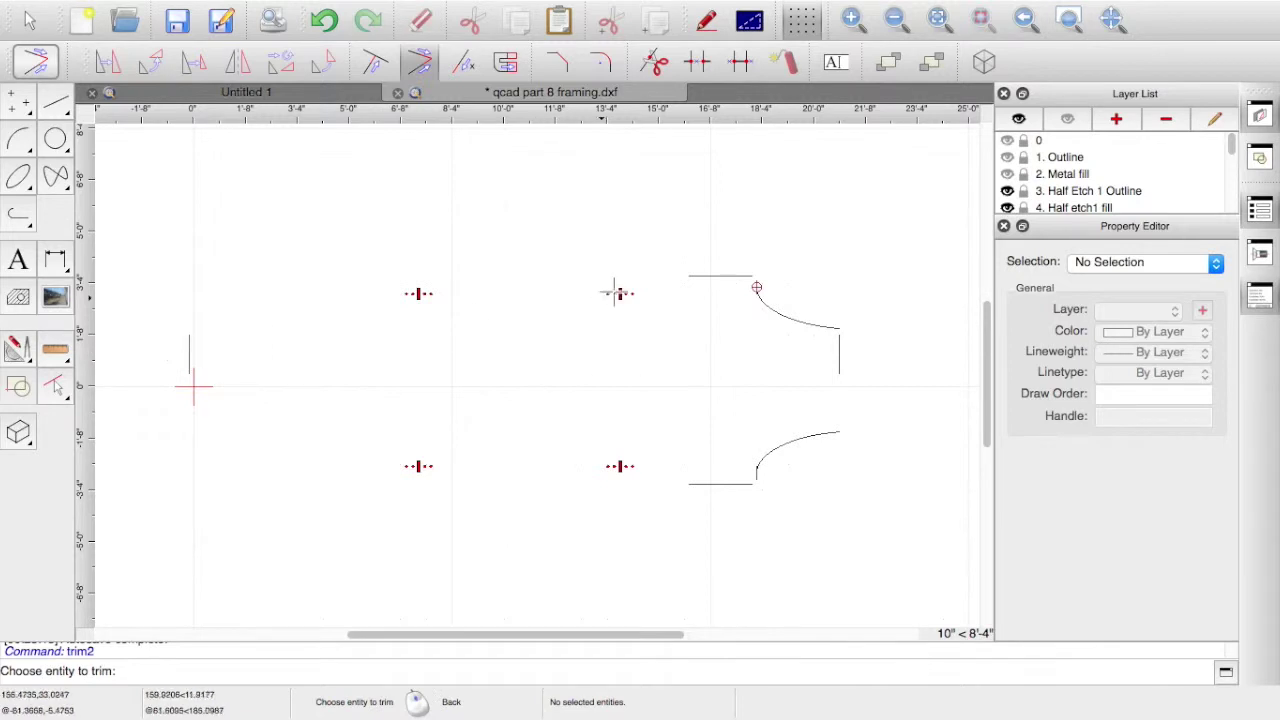
left_click(697, 277)
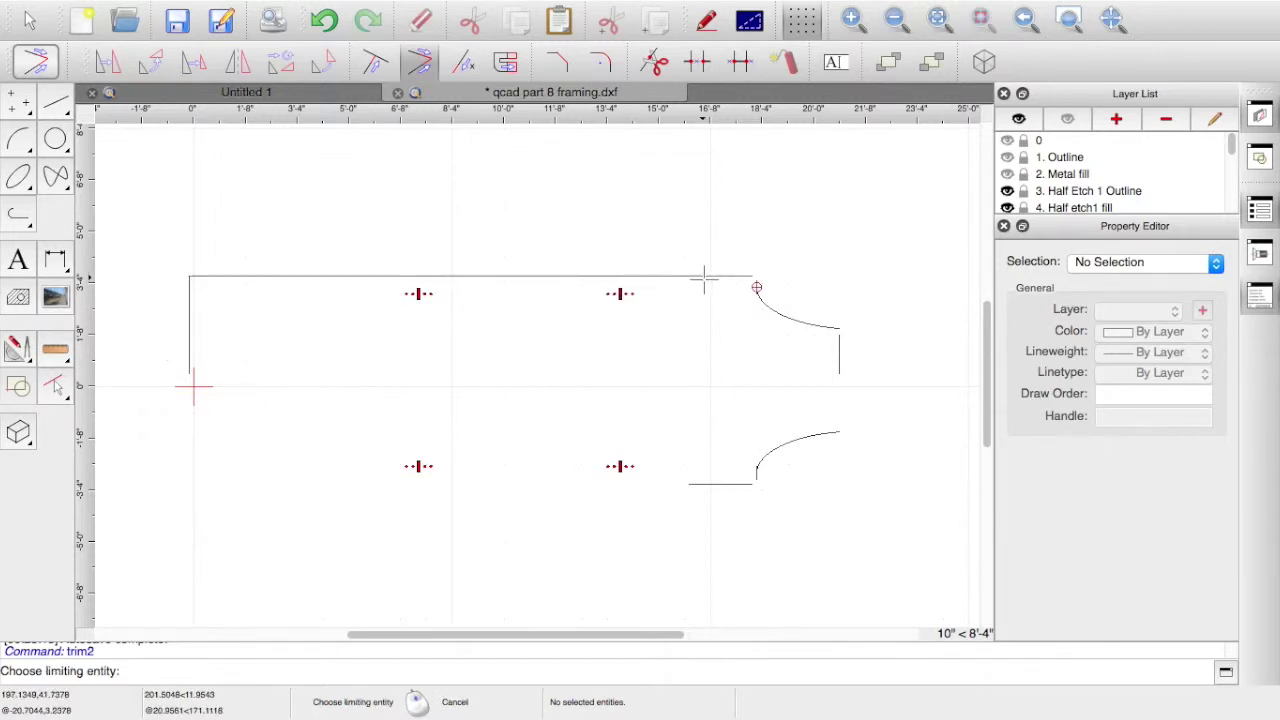
left_click(190, 355)
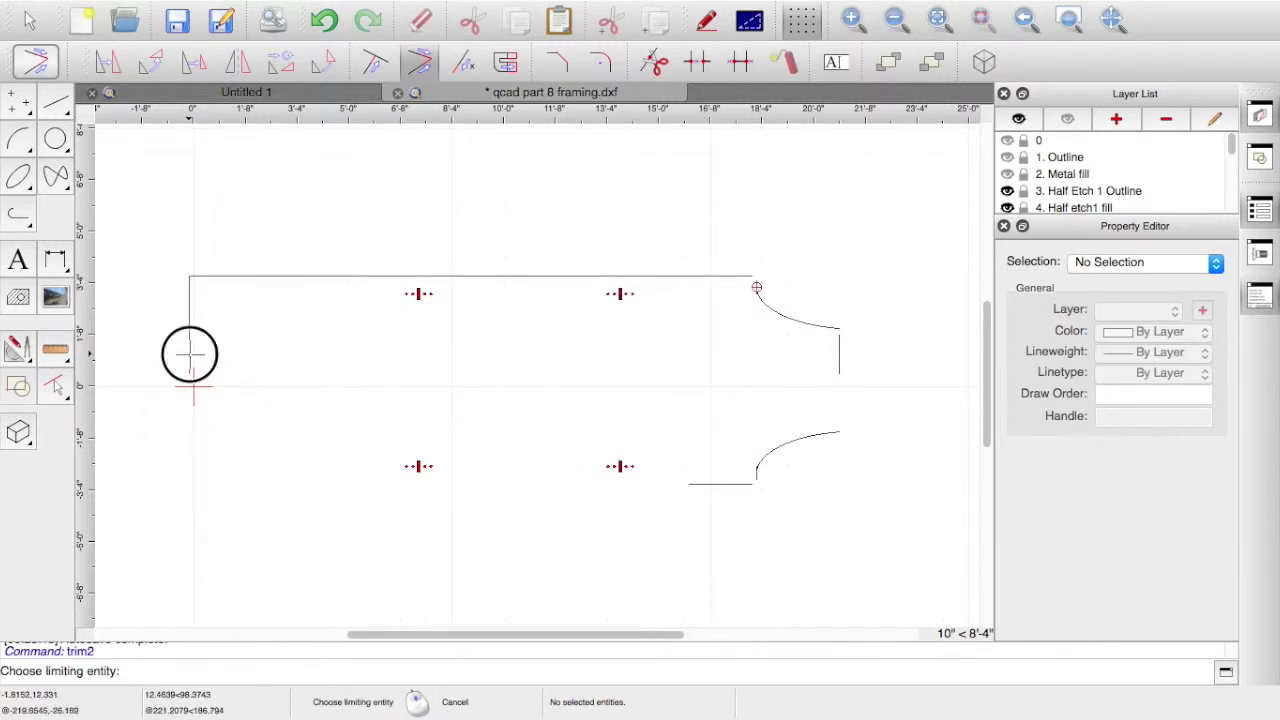
left_click(690, 484)
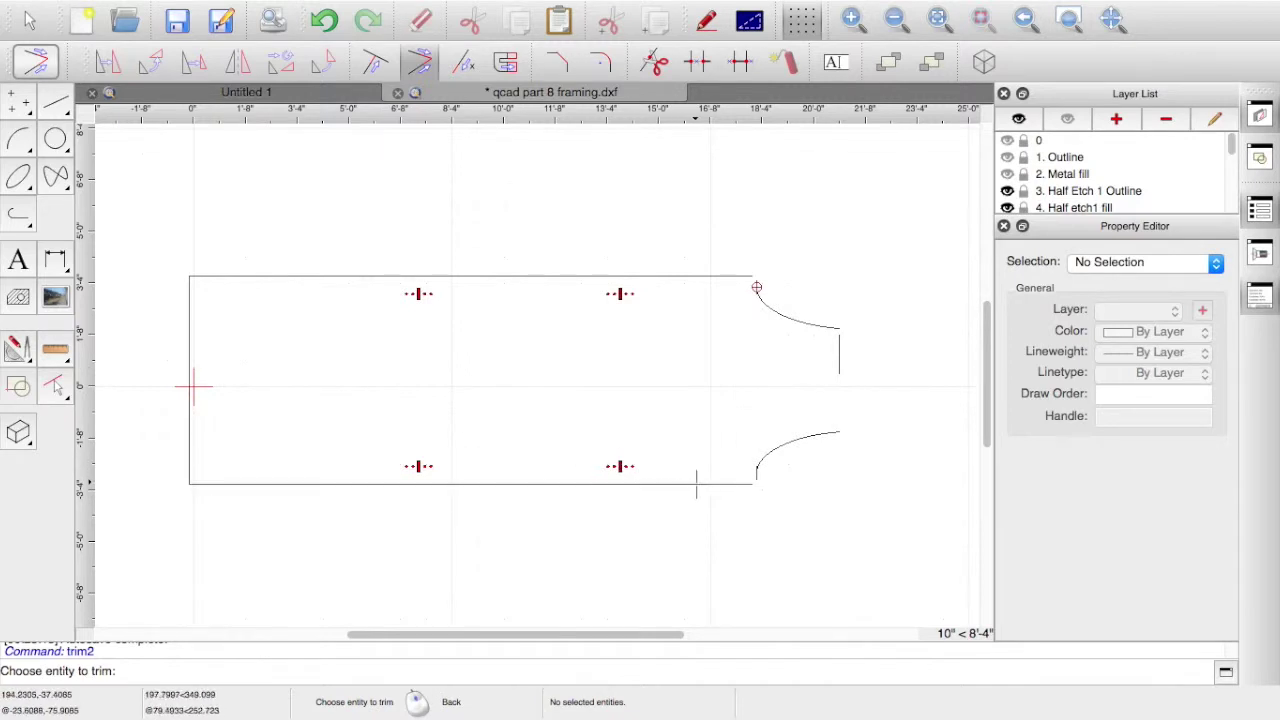
Trim the bottom line to the lower arc and the upper arc to the top line
left_click(757, 473)
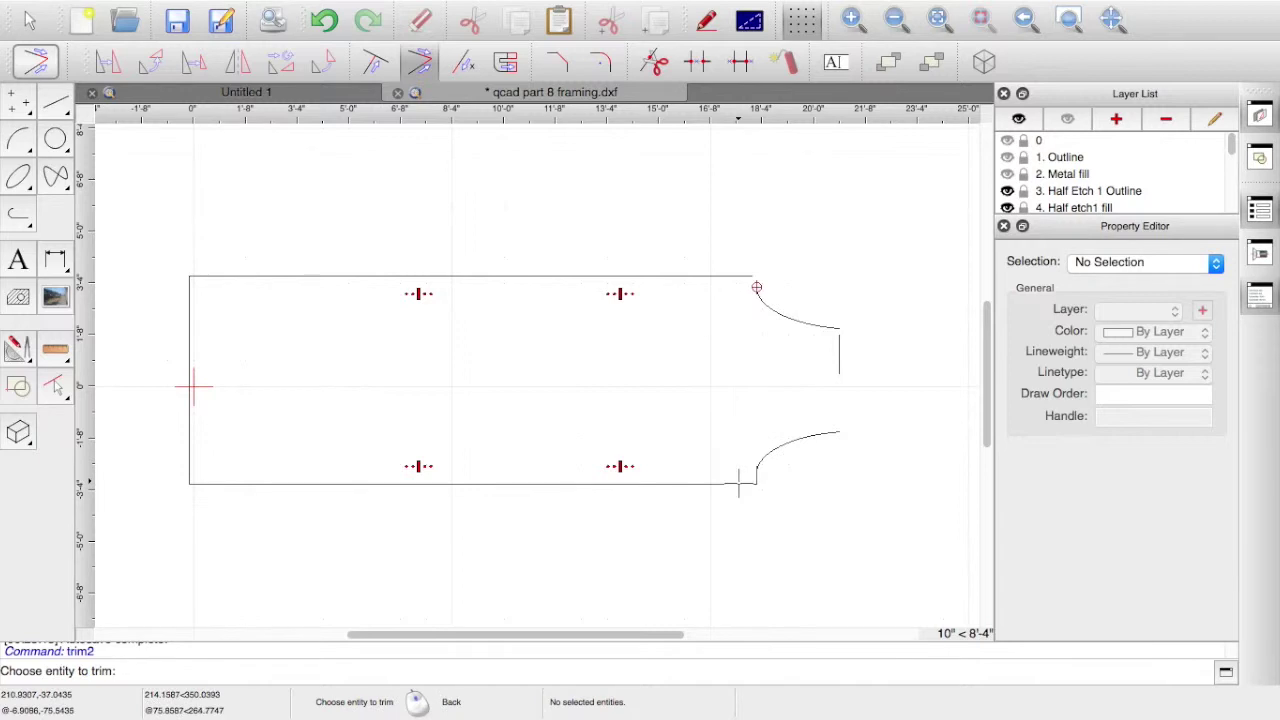
left_click(738, 482)
left_click(740, 276)
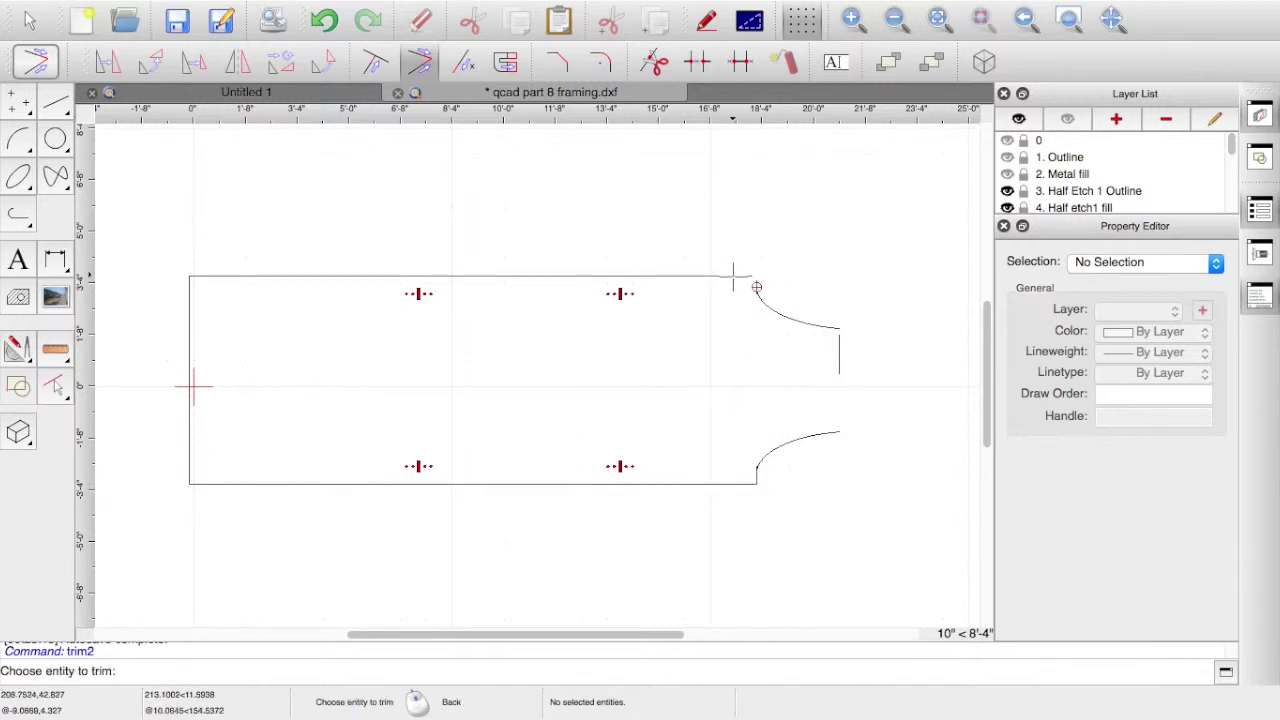
left_click(757, 288)
Join the right vertical edge to the upper and lower arcs with Trim Both
scroll(737, 338, "up", 5)
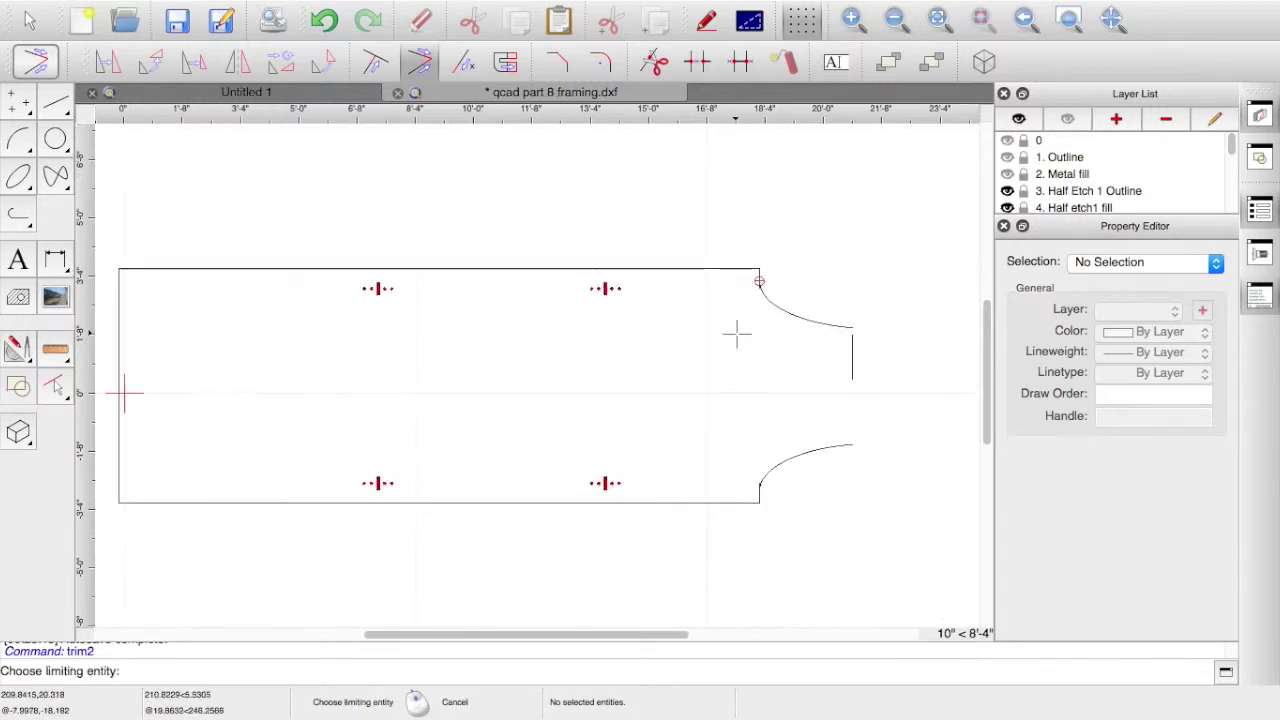
scroll(737, 334, "up", 3)
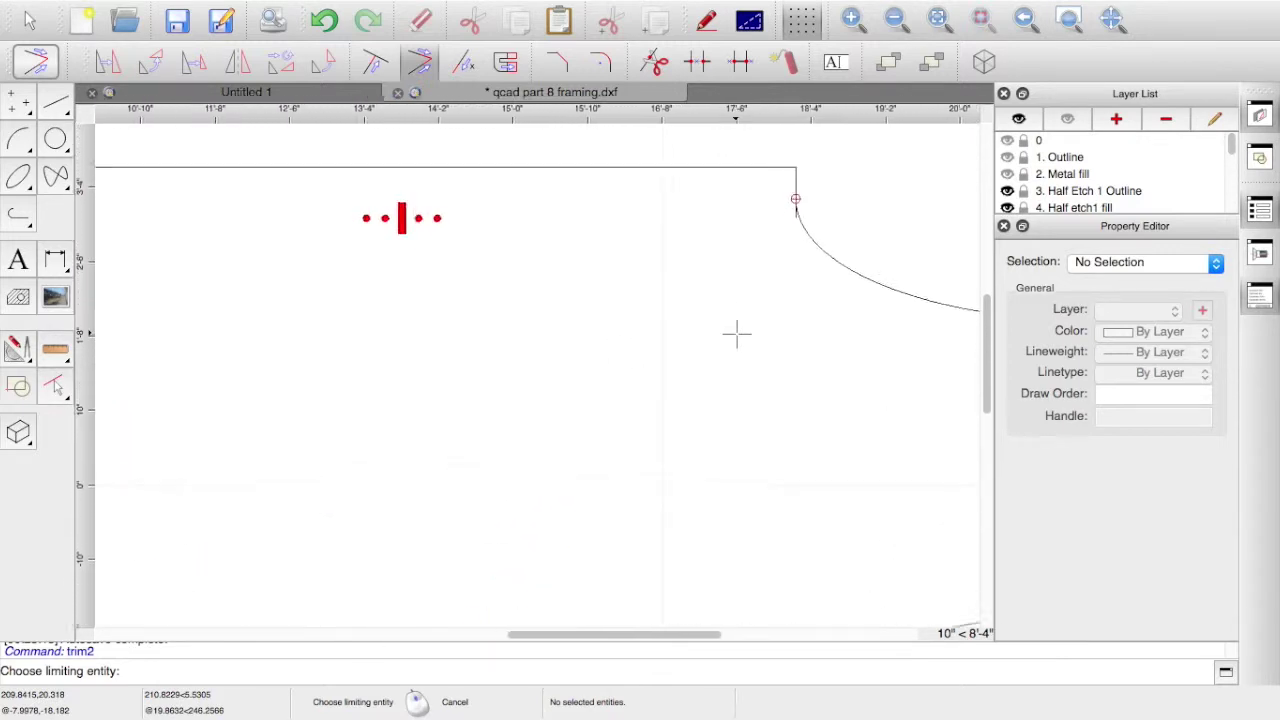
scroll(731, 356, "down", 1)
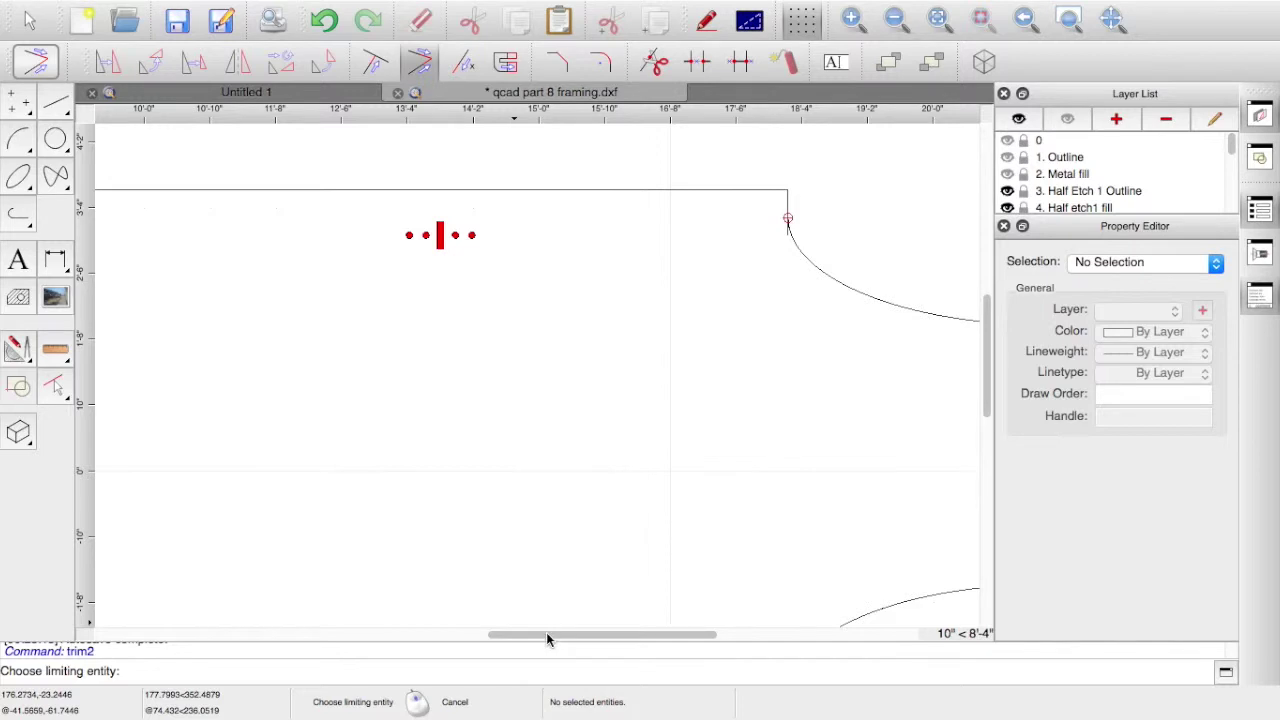
left_click_drag(547, 637, 607, 636)
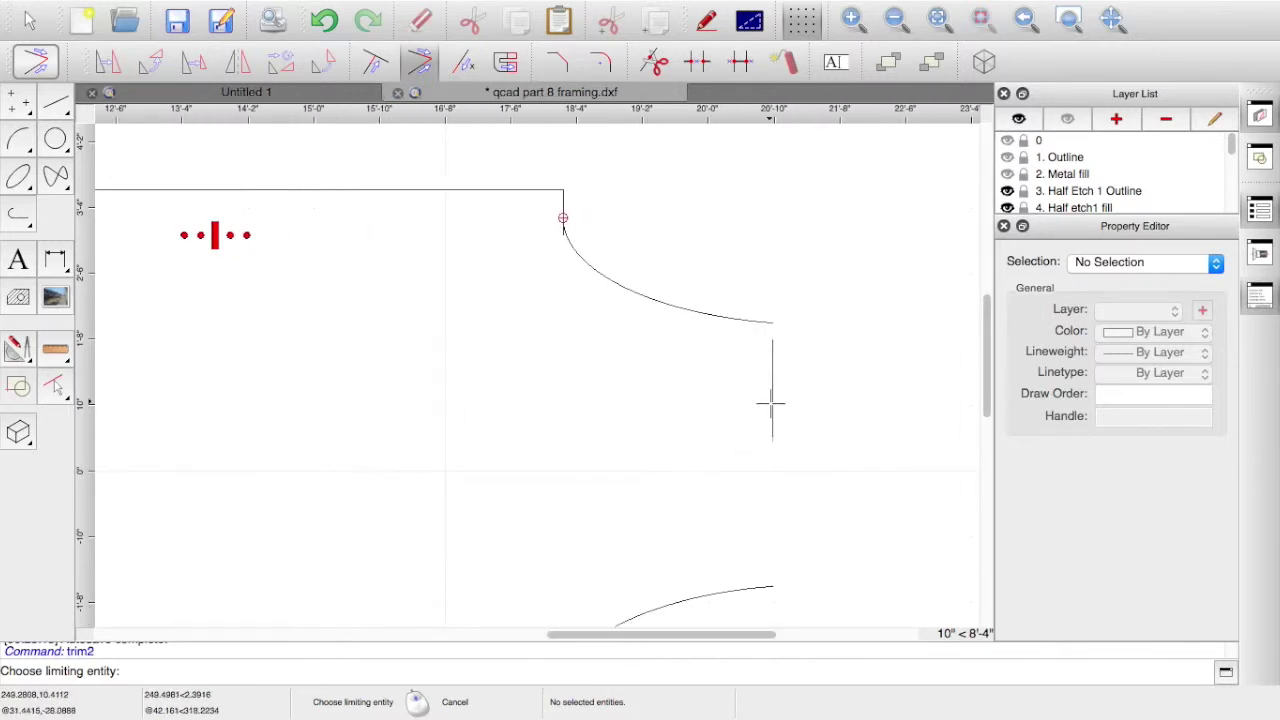
left_click(733, 320)
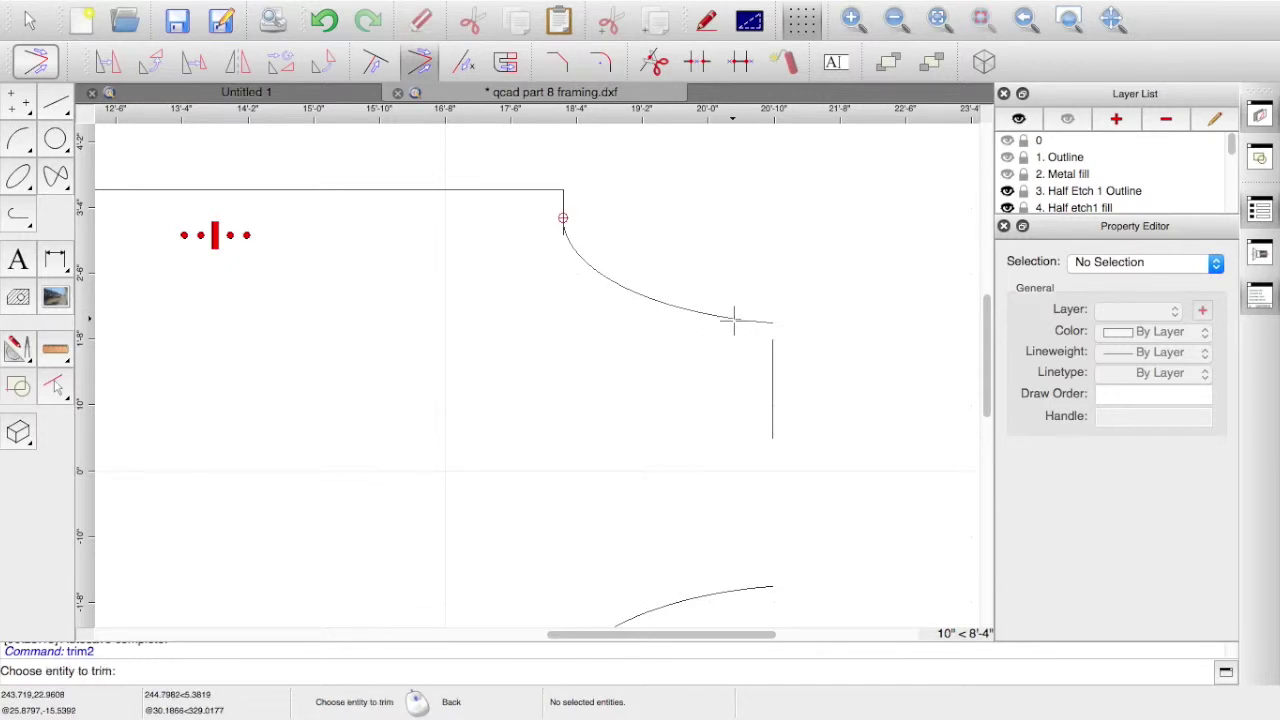
left_click(773, 366)
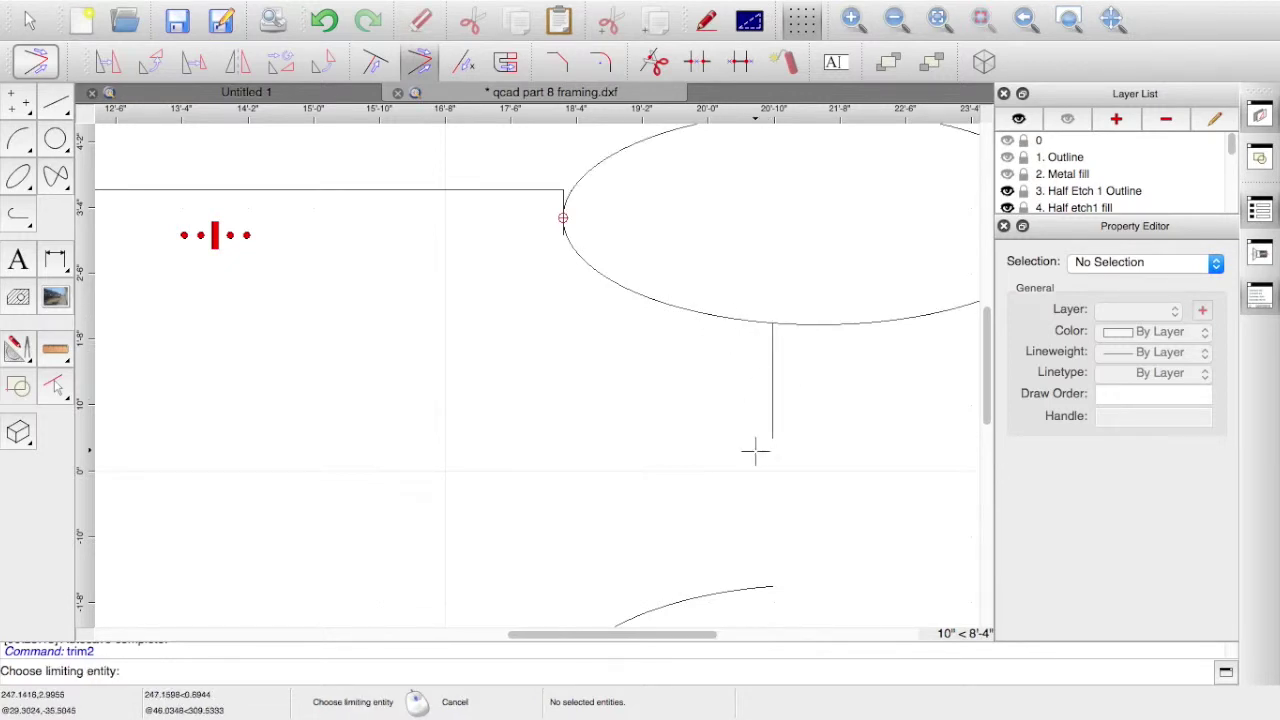
left_click(685, 600)
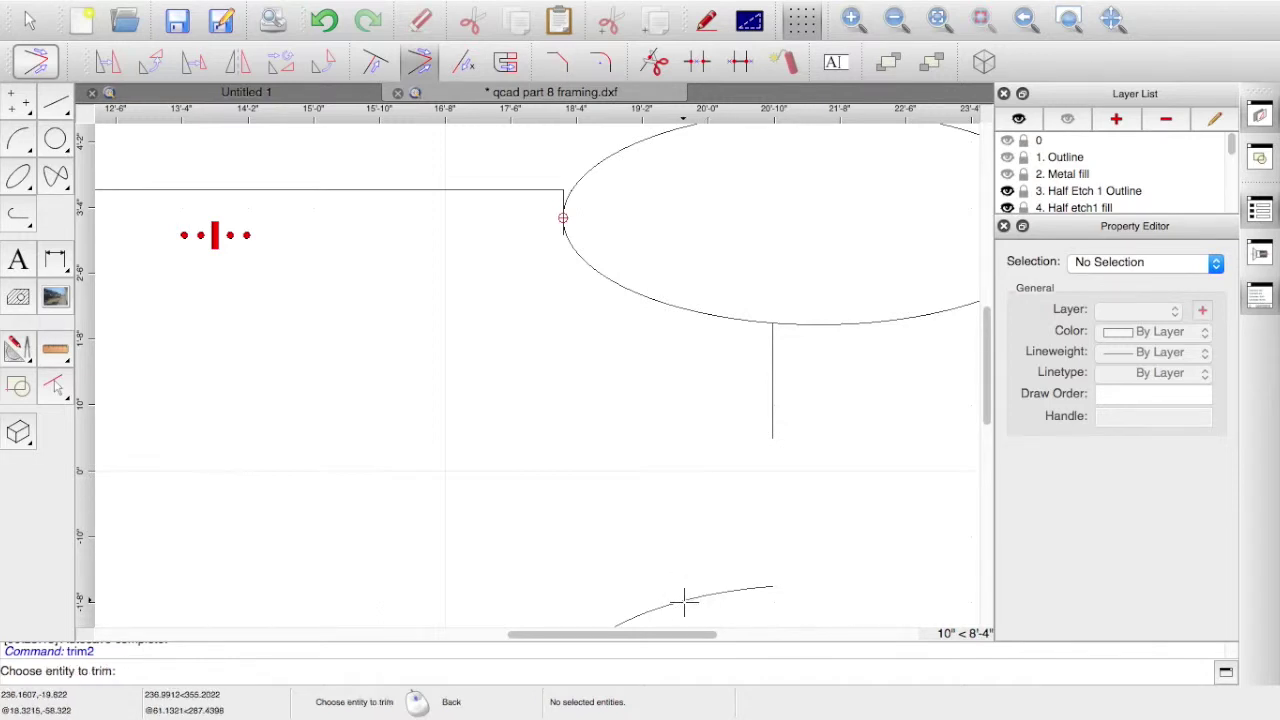
left_click(772, 424)
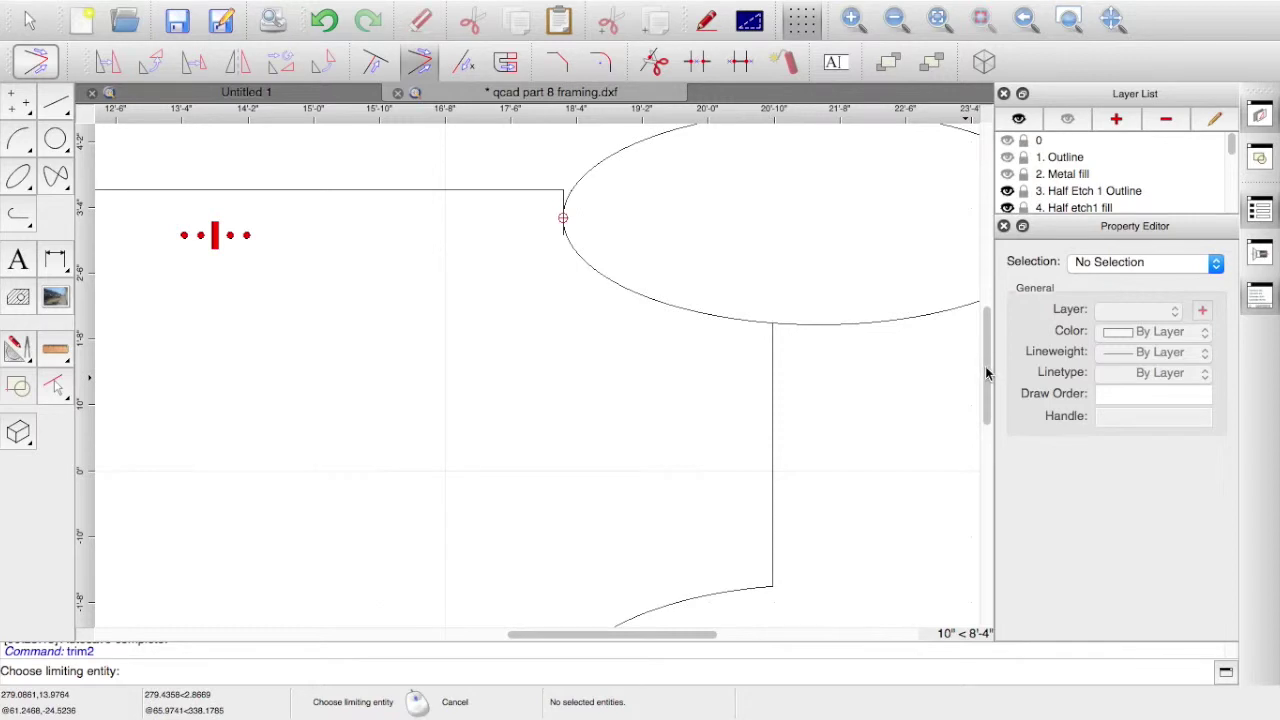
Trim the vertical line back to the lower curve
left_click_drag(986, 373, 988, 428)
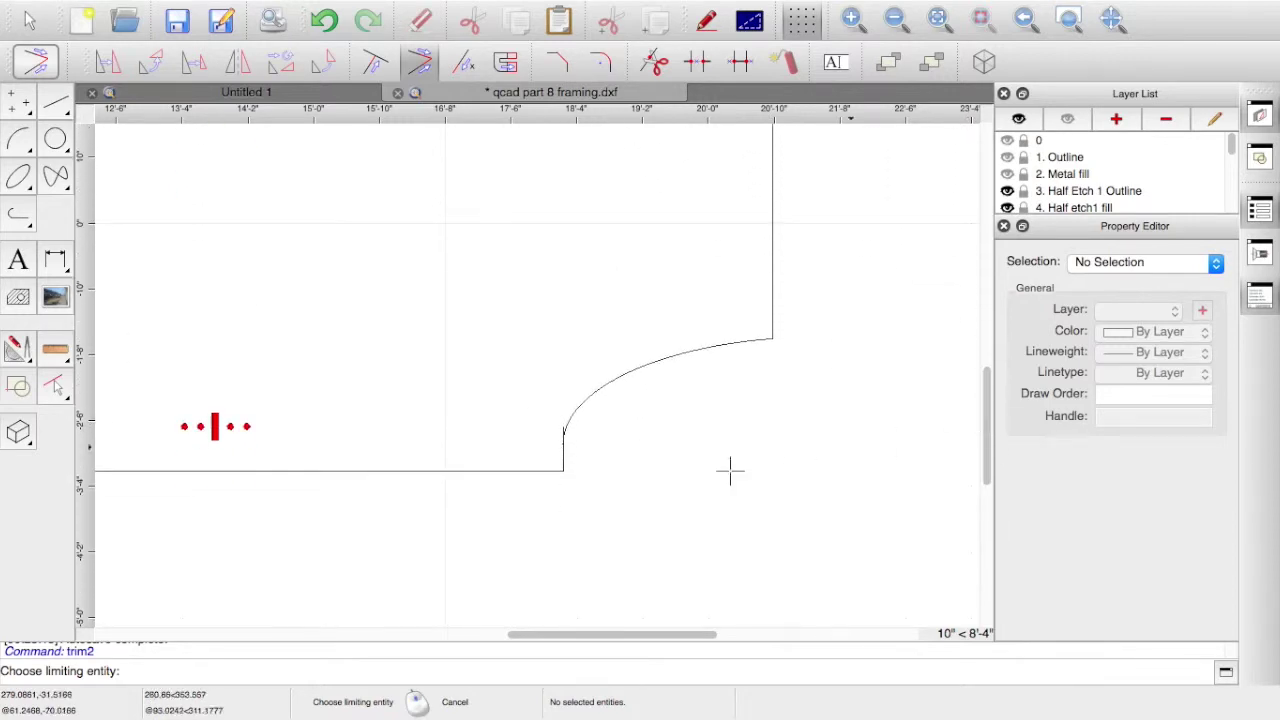
scroll(607, 449, "up", 3)
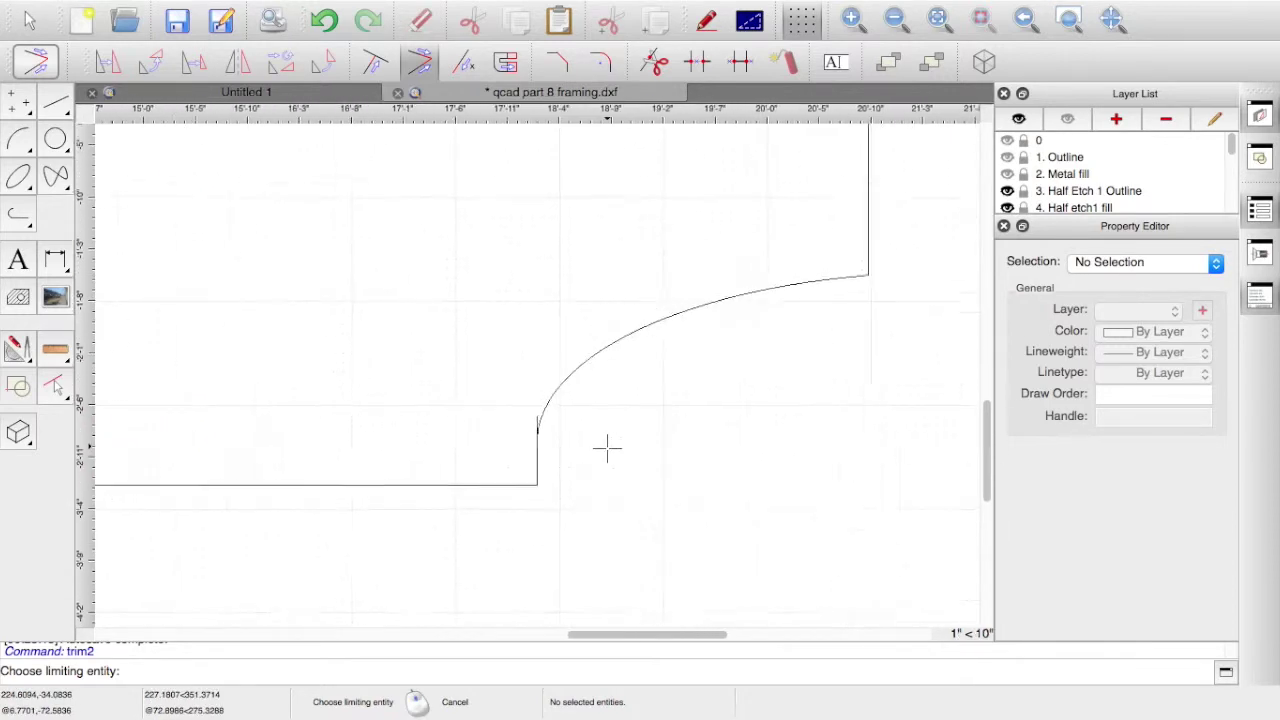
scroll(607, 449, "up", 5)
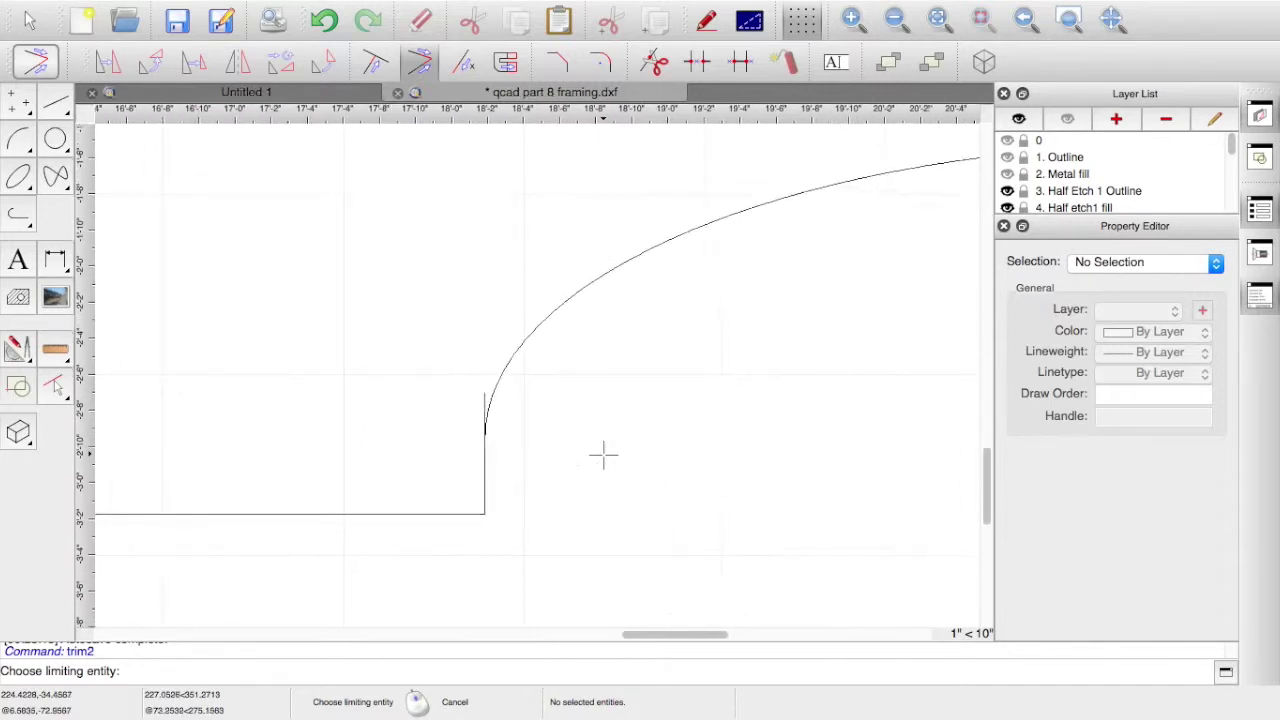
scroll(603, 455, "down", 1)
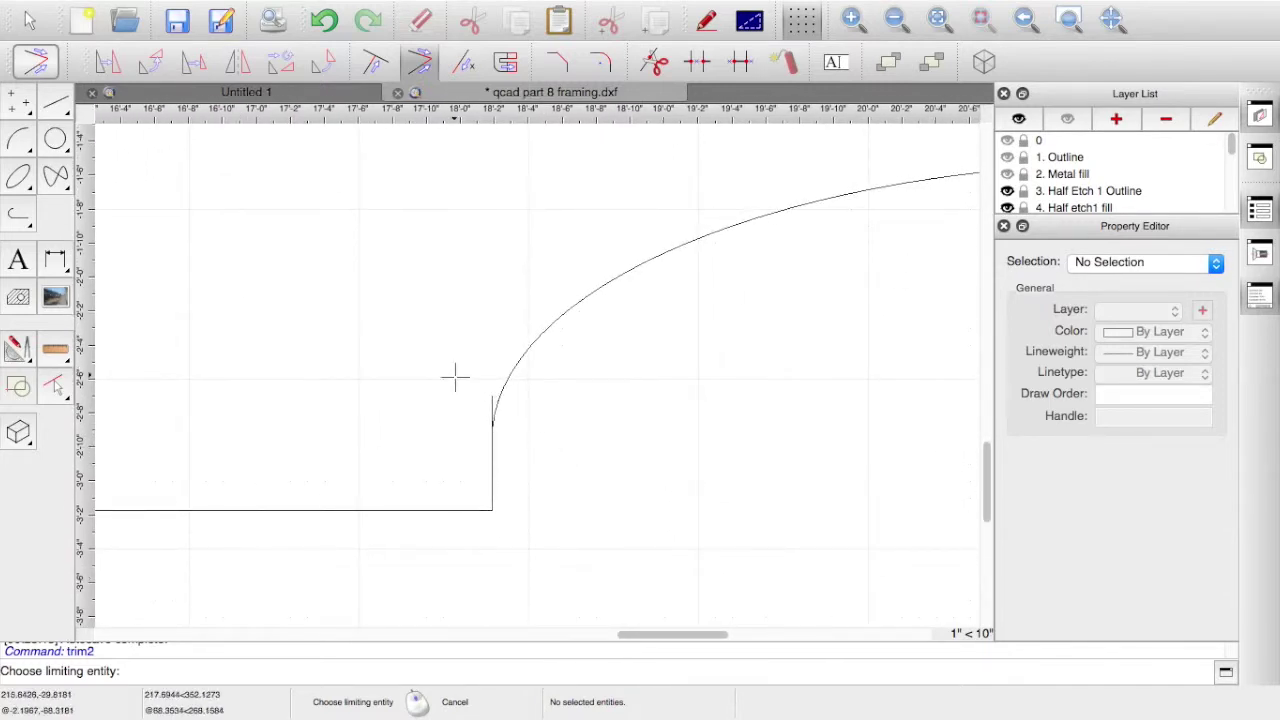
left_click(517, 365)
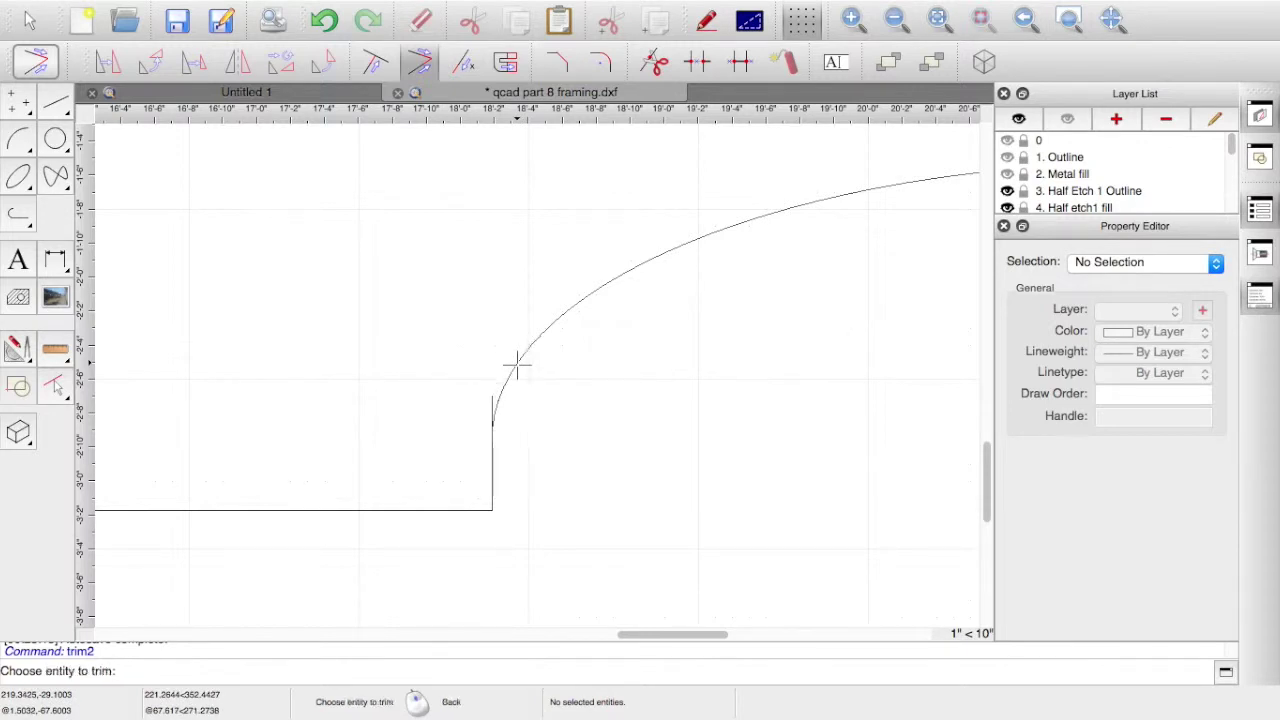
left_click(491, 467)
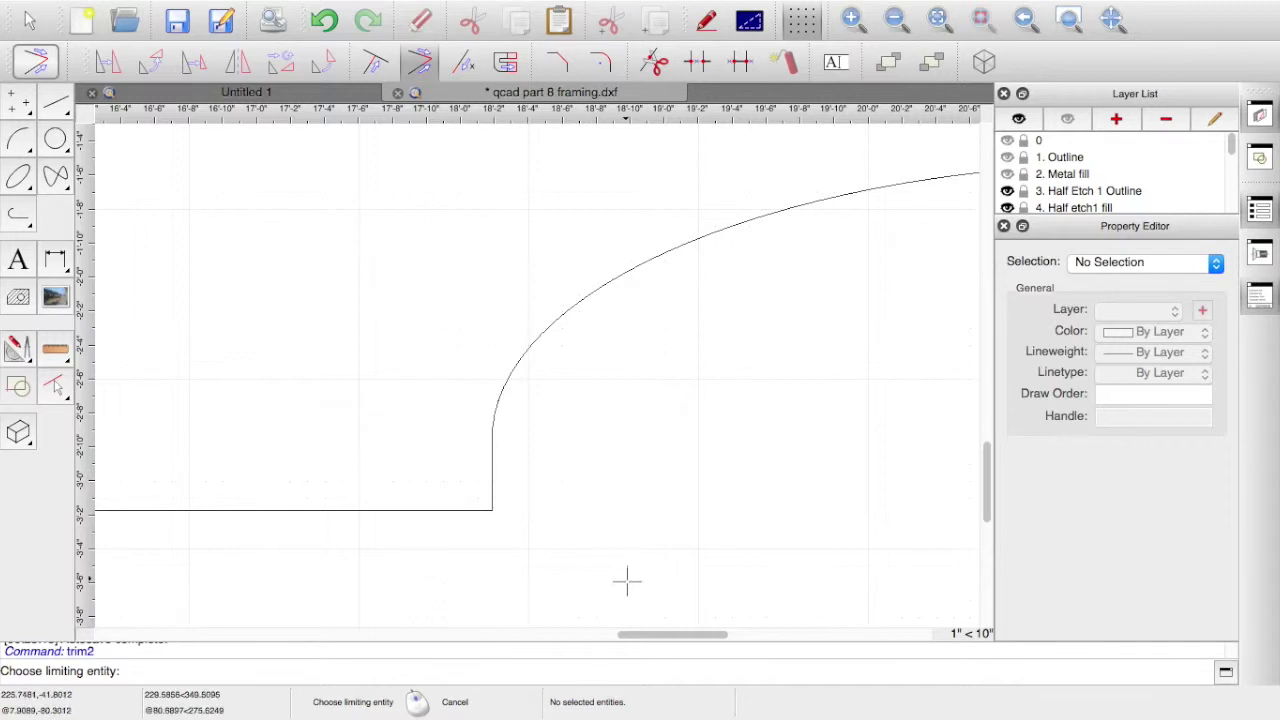
Cut away the part of the upper ellipse beyond the vertical edge and end trimming
scroll(669, 404, "down", 5)
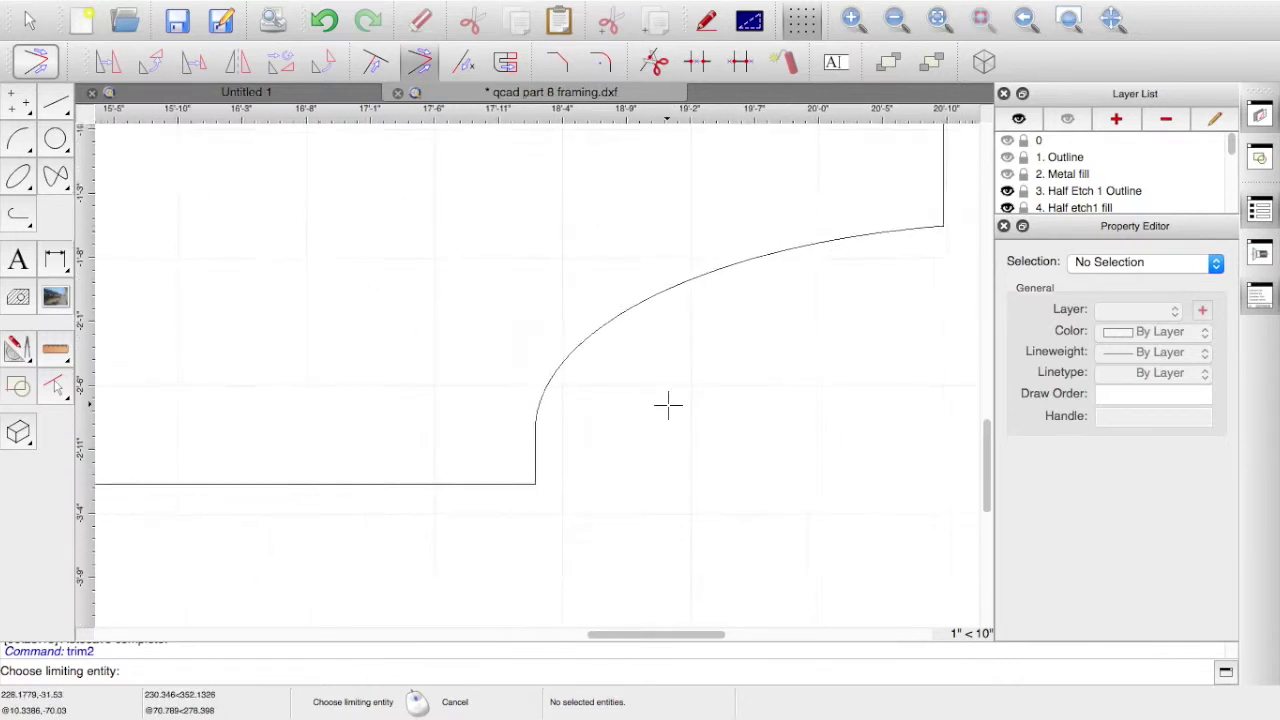
left_click_drag(985, 439, 980, 334)
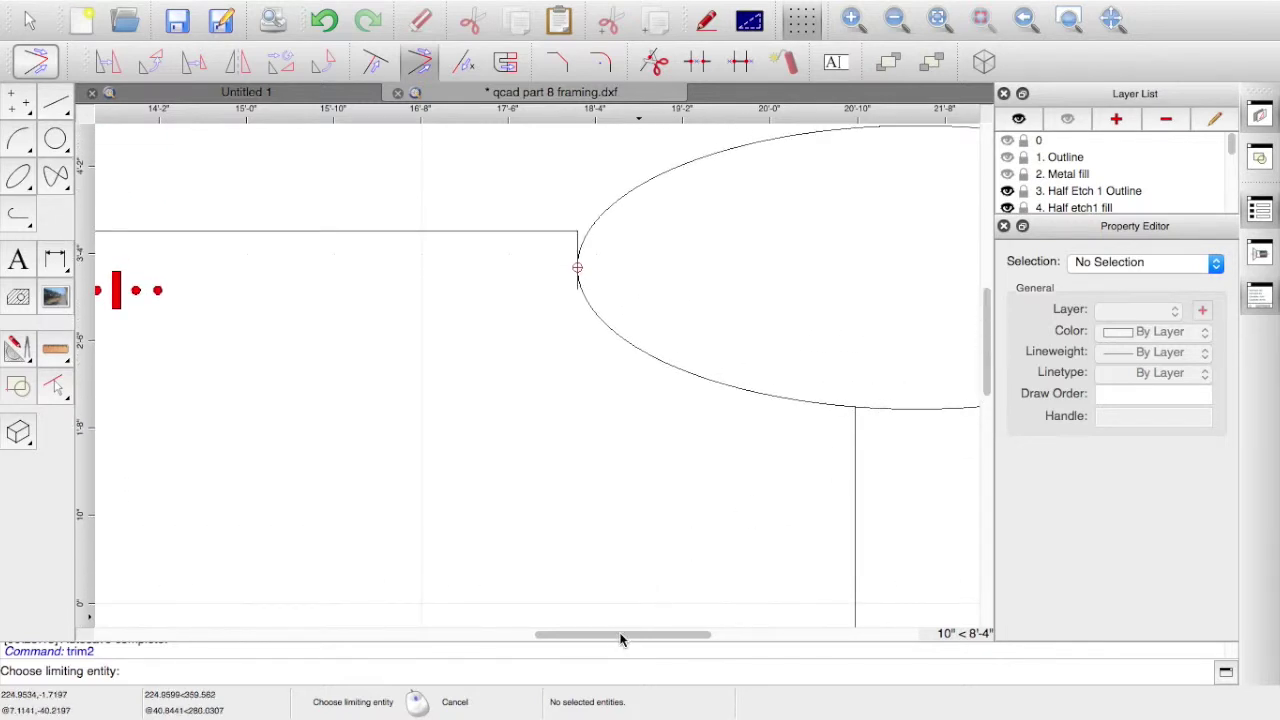
left_click_drag(620, 640, 675, 635)
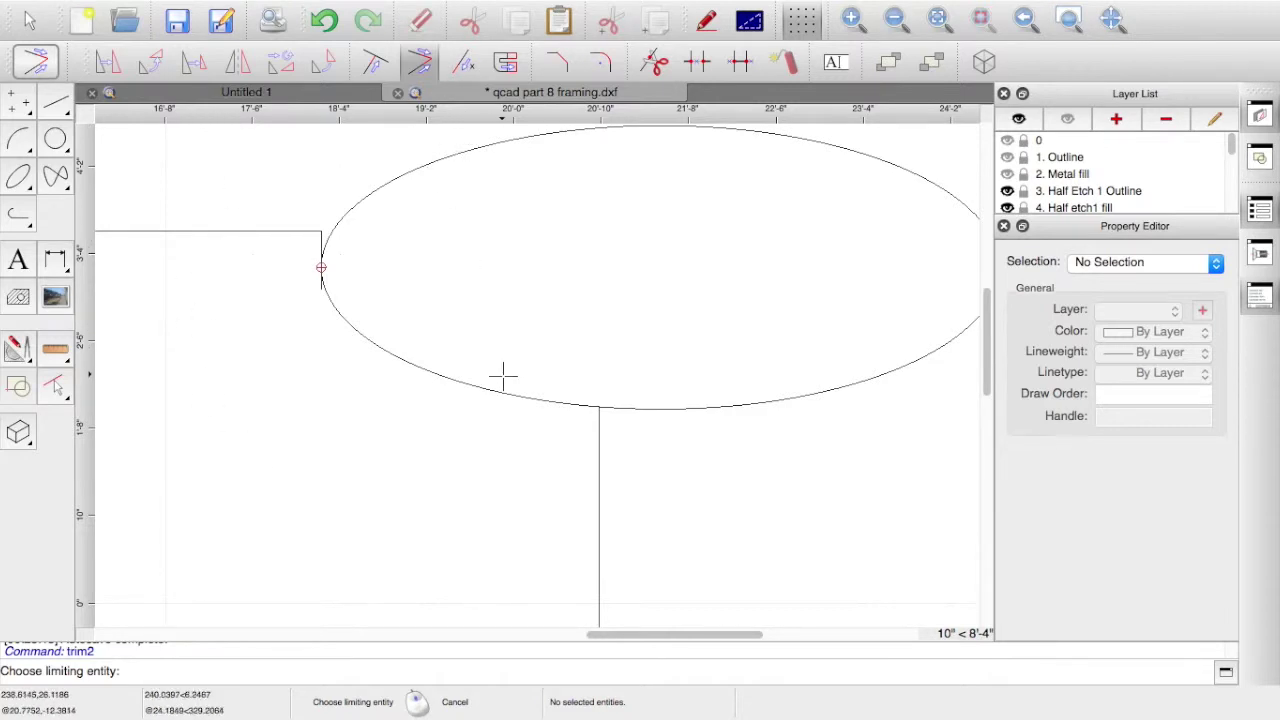
left_click(599, 460)
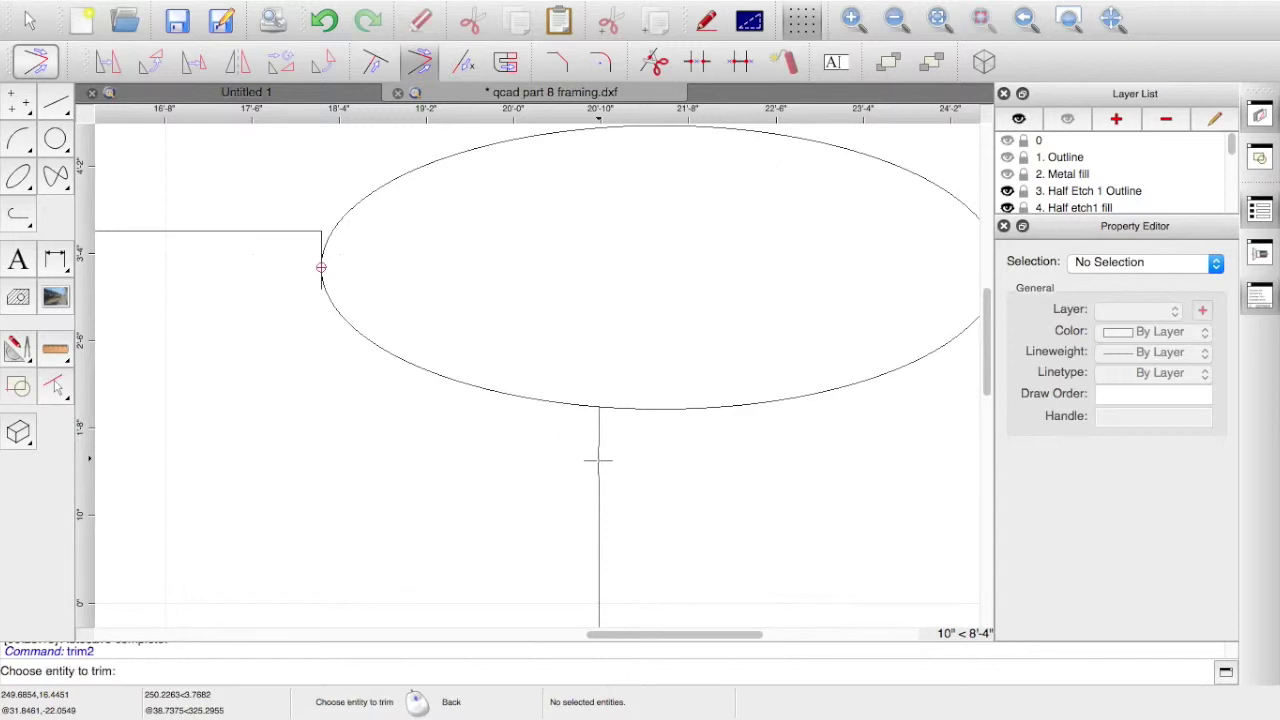
left_click(544, 401)
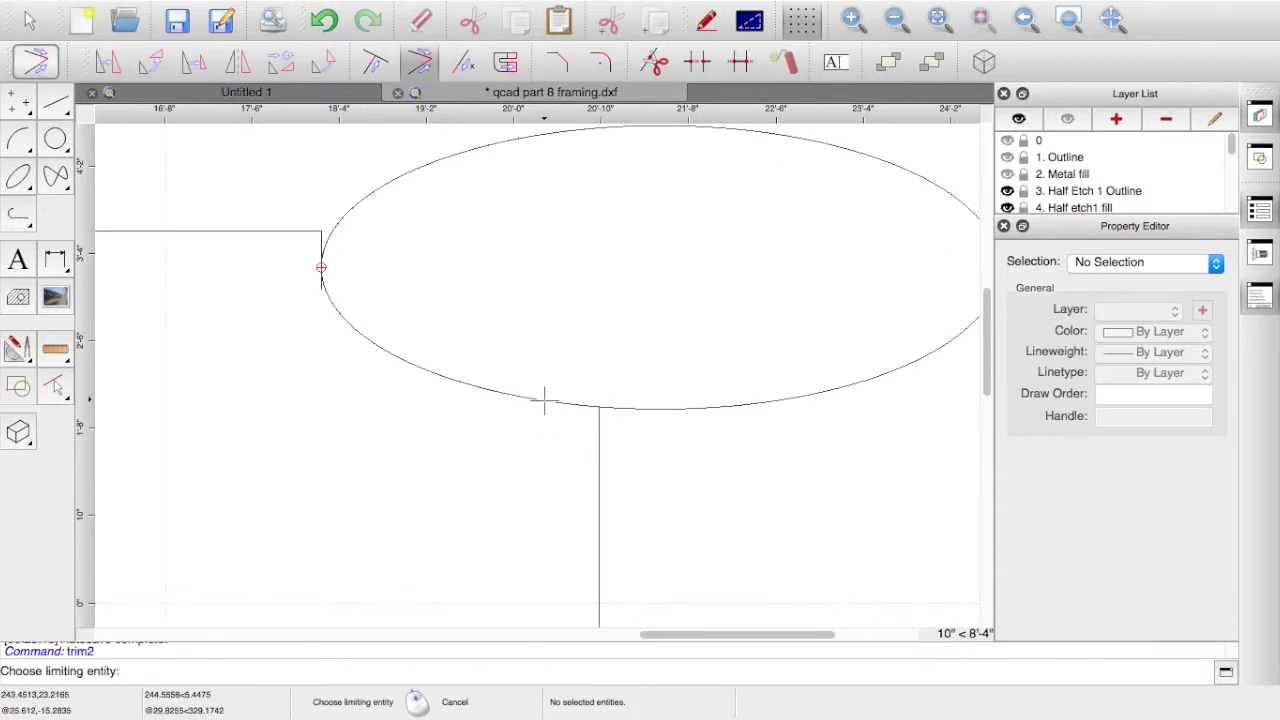
key("Escape")
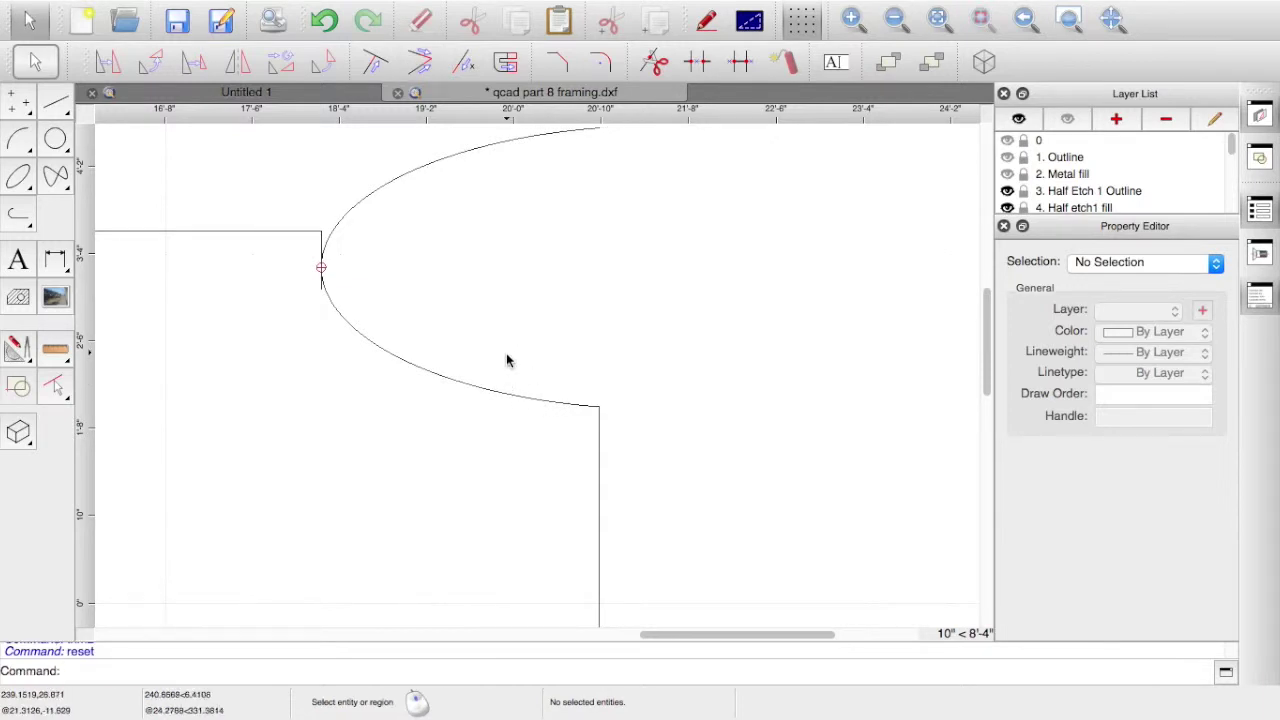
scroll(506, 356, "up", 2)
scroll(506, 356, "down", 4)
scroll(506, 360, "up", 3)
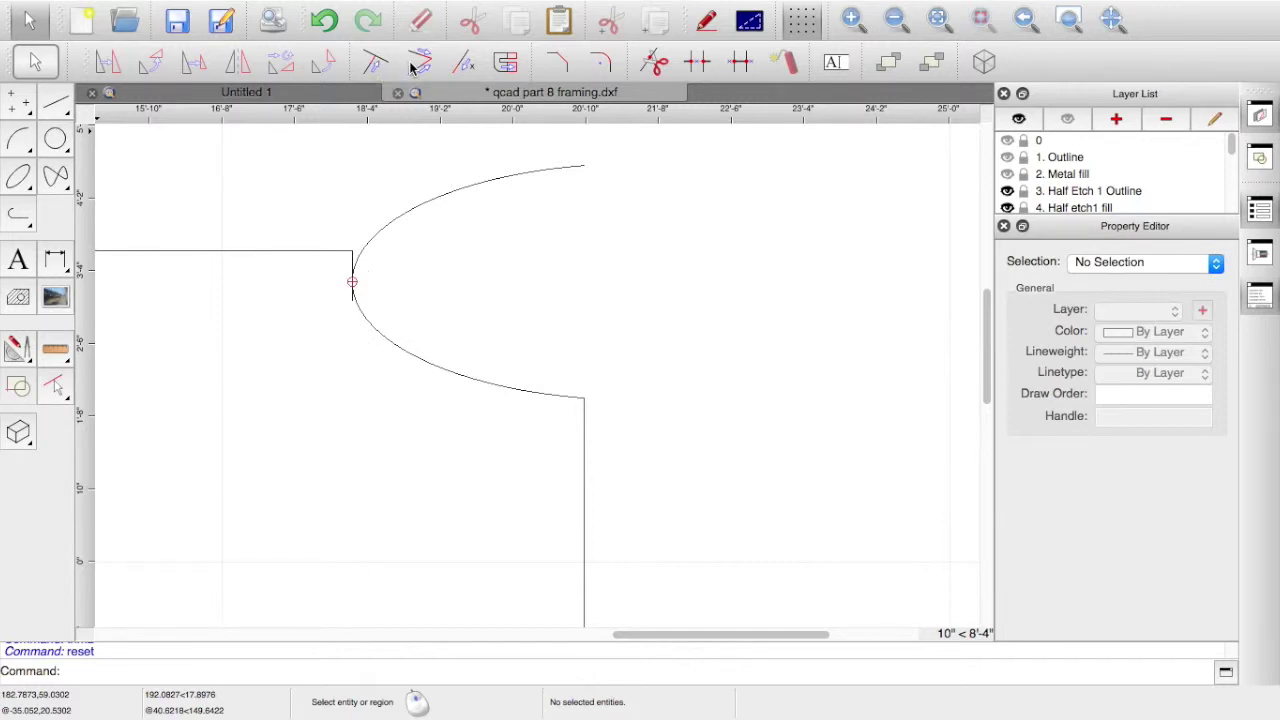
Trim the arc portion above the short vertical line at the outline's top-right corner
left_click(375, 64)
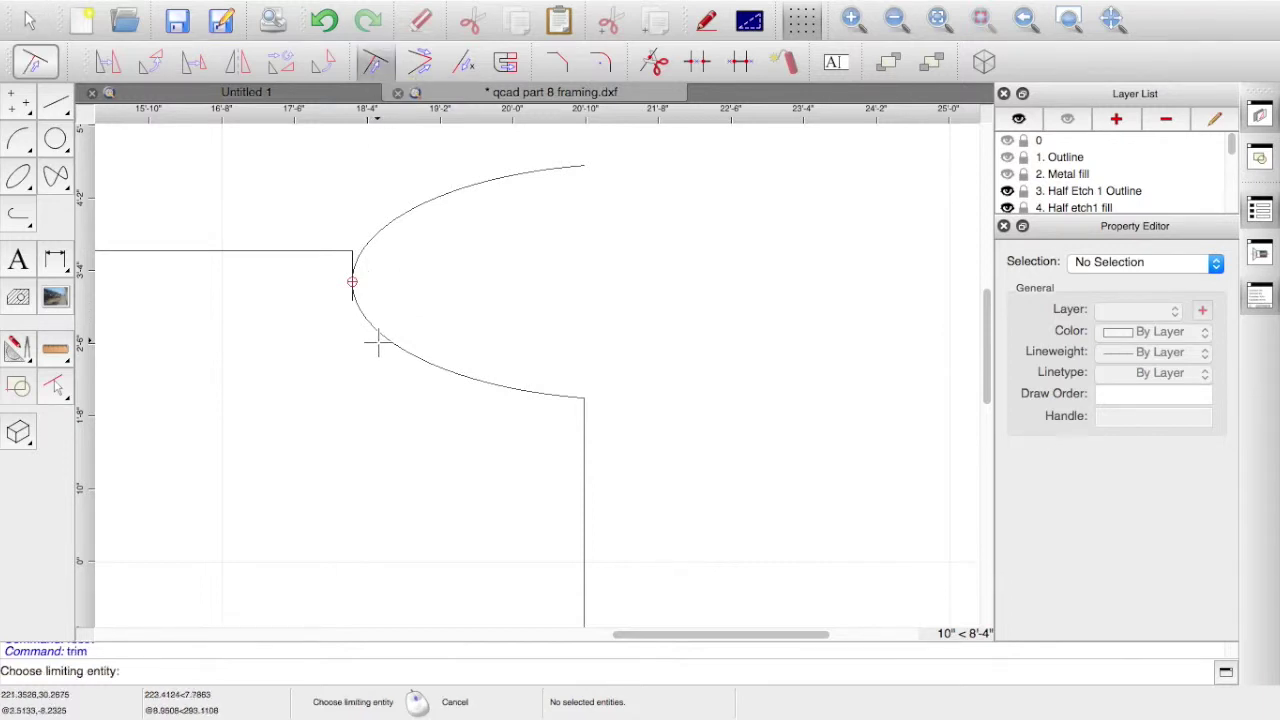
left_click(352, 264)
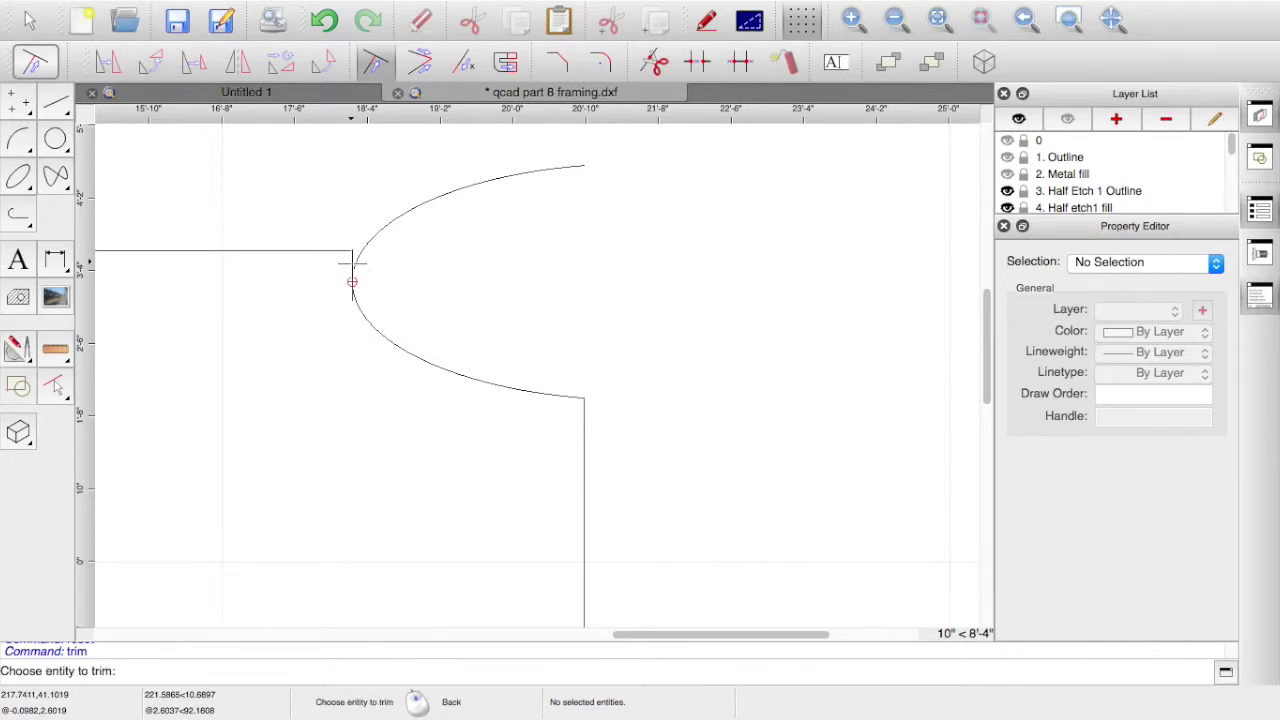
left_click(378, 330)
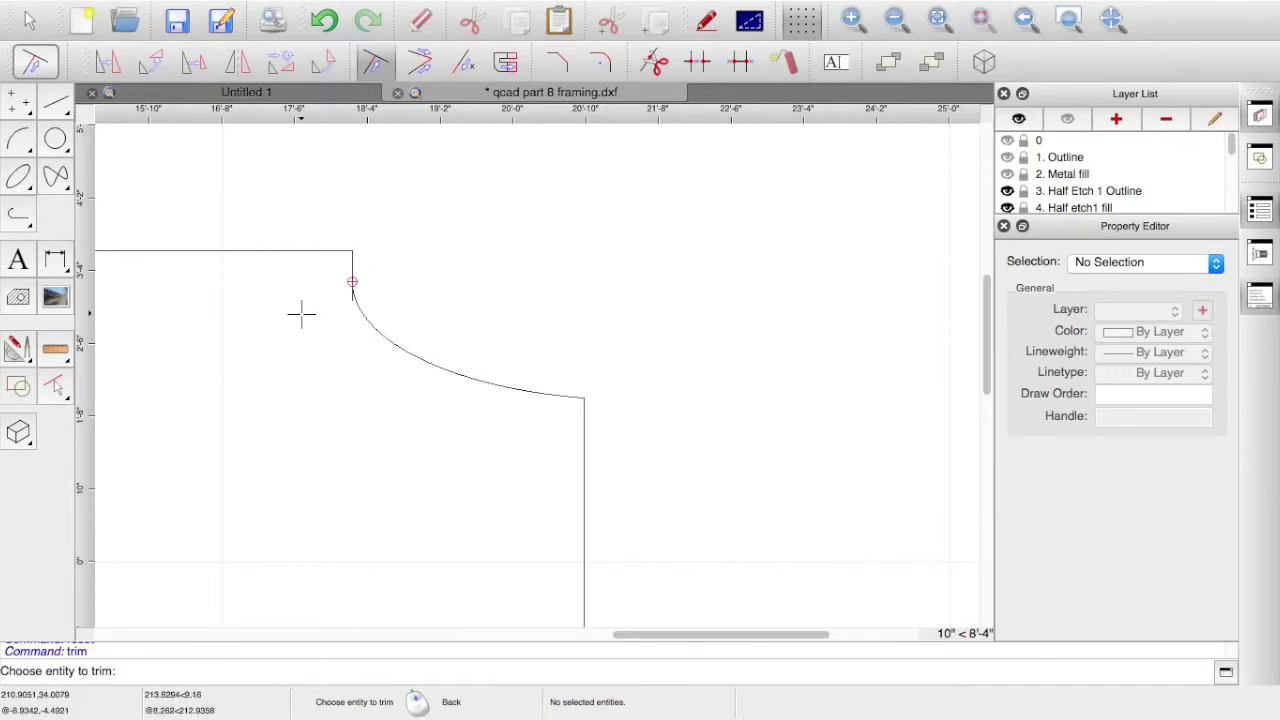
left_click(352, 268)
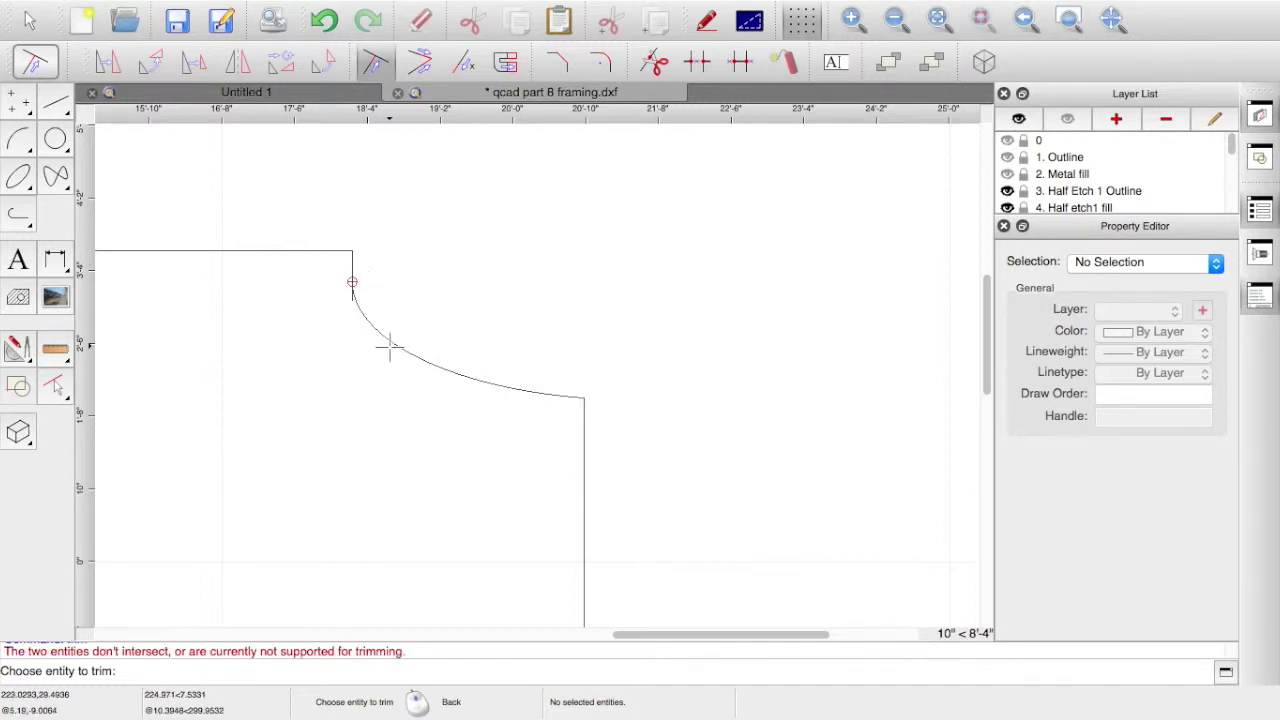
key("Escape")
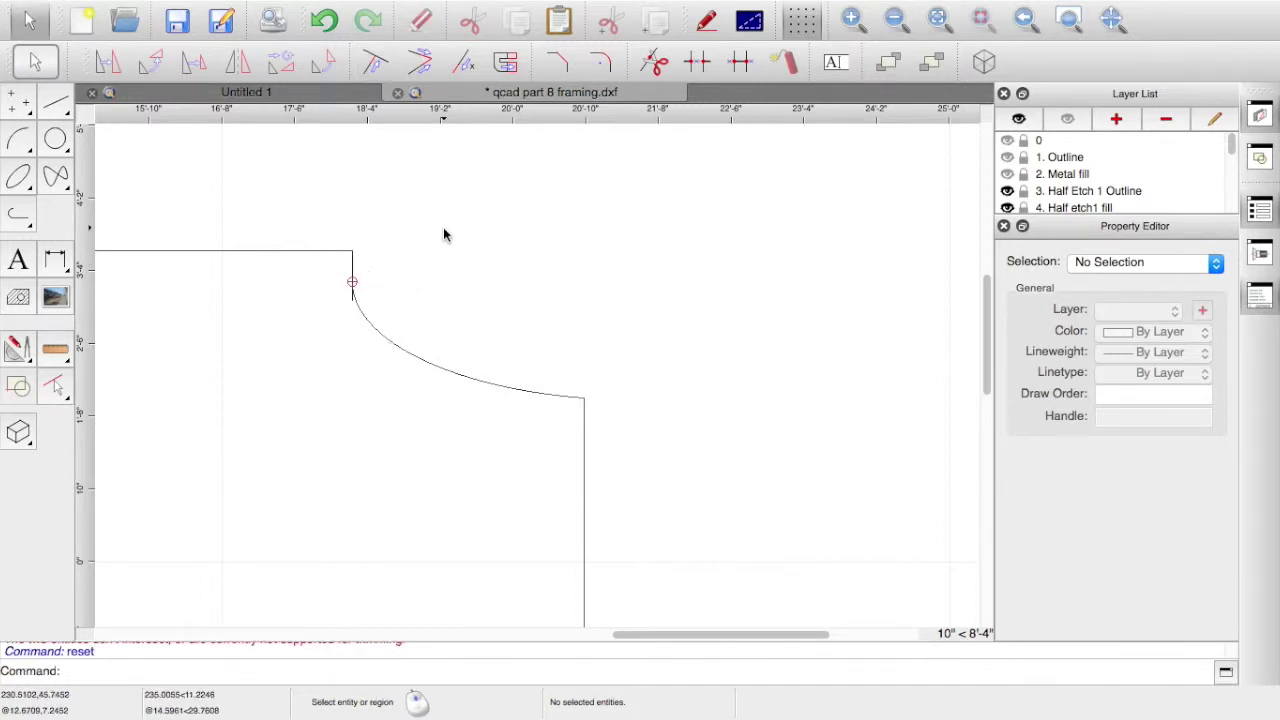
Trim the short vertical line stub back to the curved notch arc
left_click(376, 64)
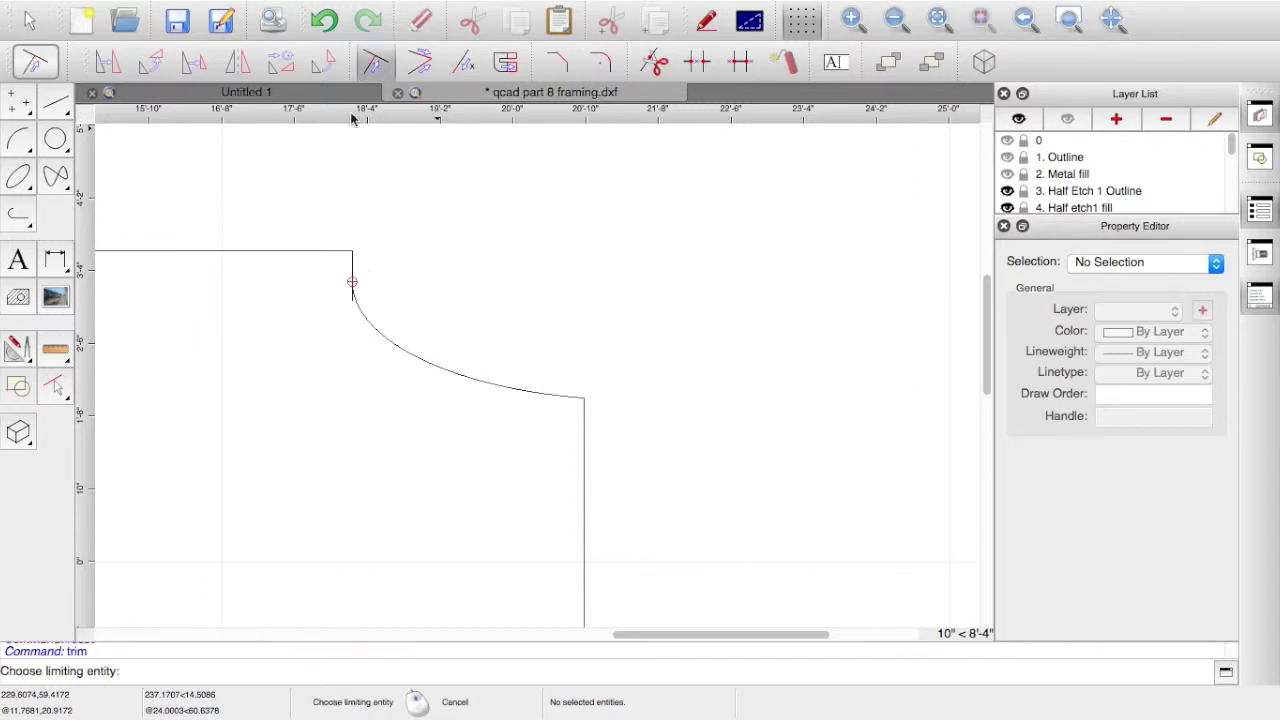
left_click(365, 318)
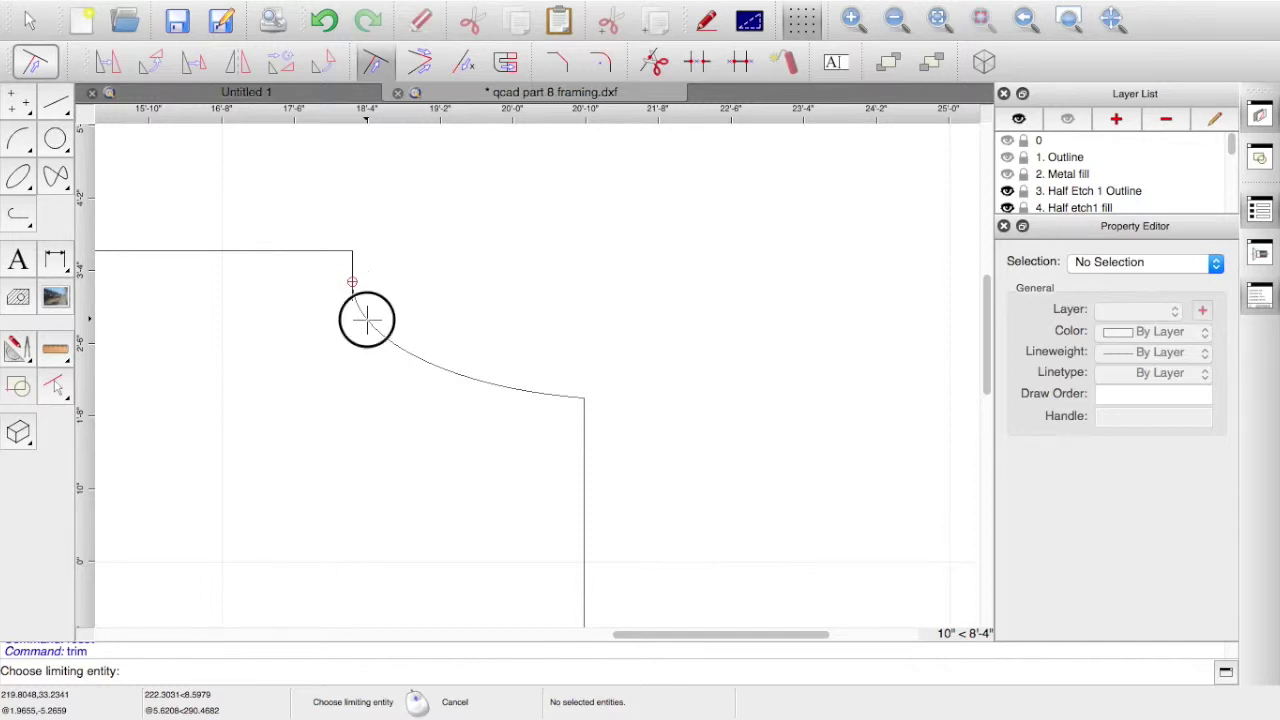
left_click(352, 256)
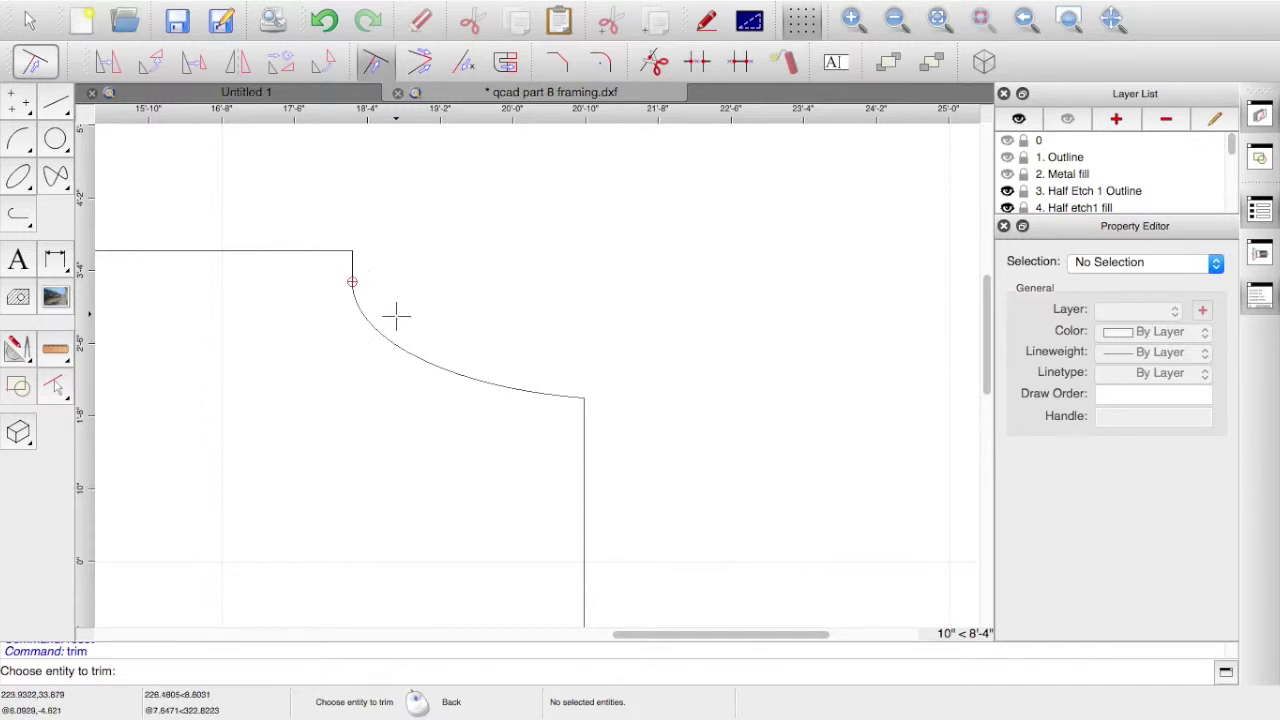
Zoom out and make layers 1. Outline and 2. Metal fill visible again
scroll(469, 517, "down", 5)
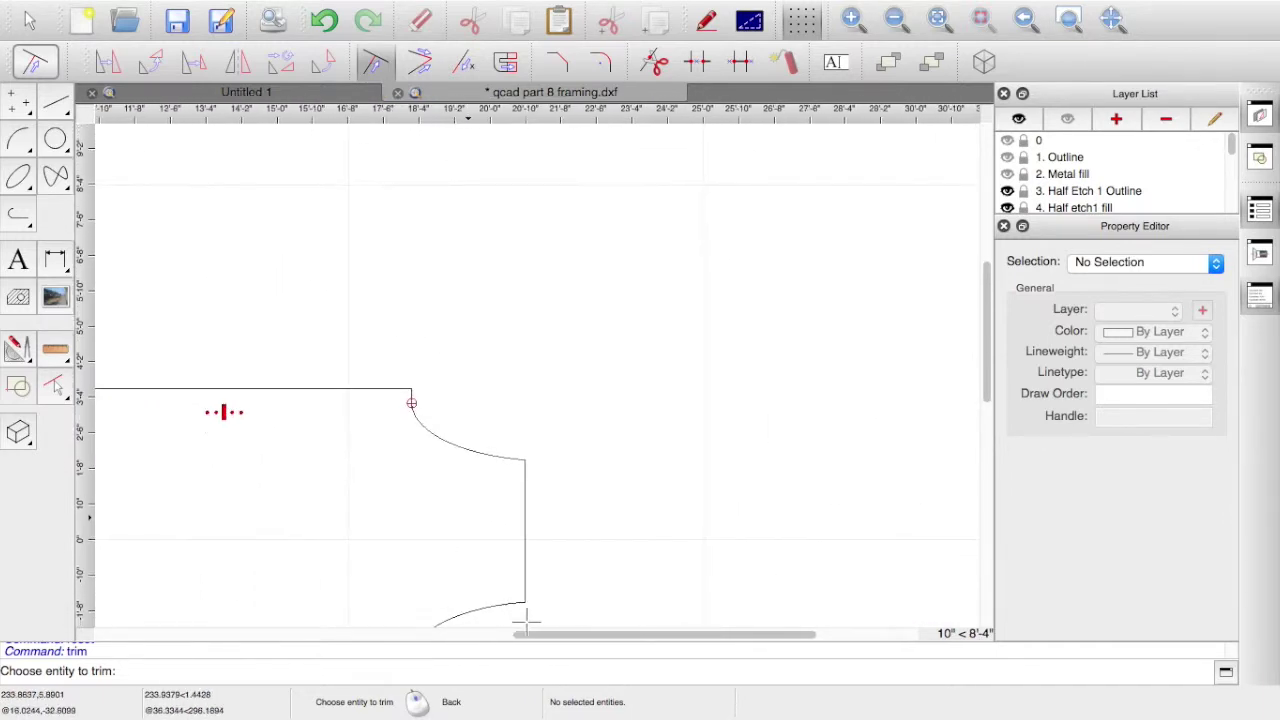
left_click_drag(547, 632, 395, 638)
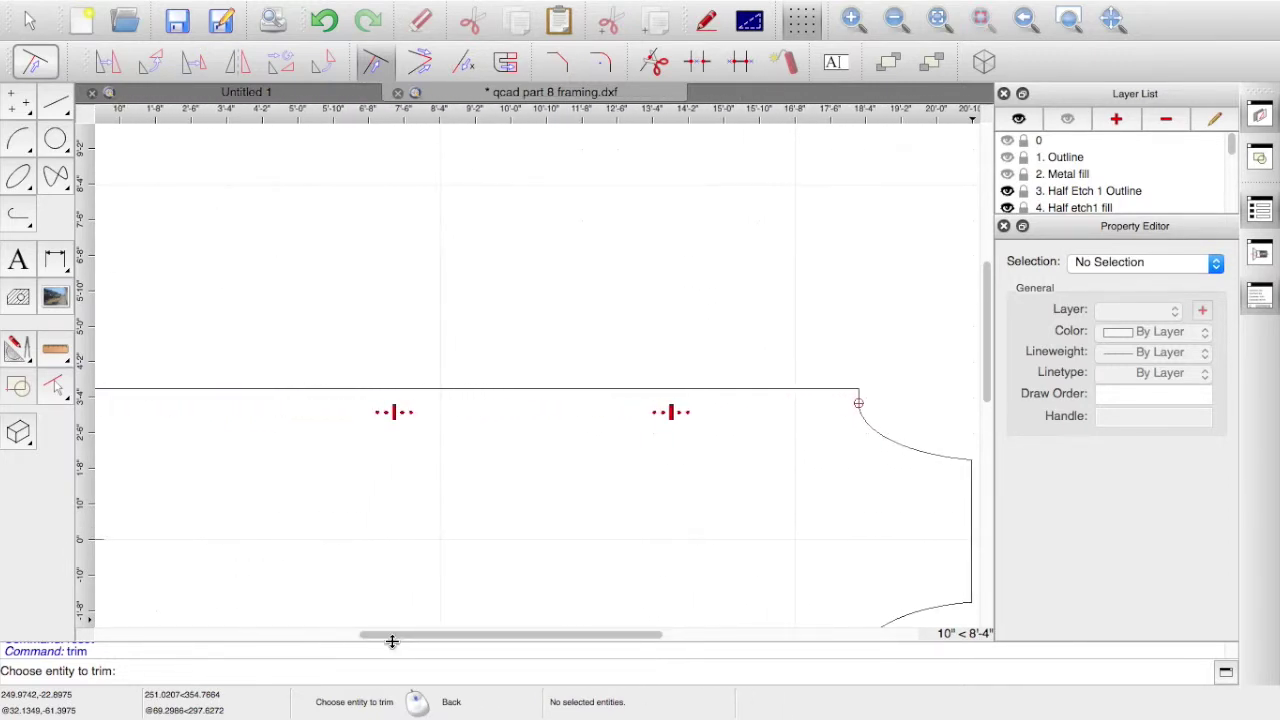
scroll(411, 491, "down", 3)
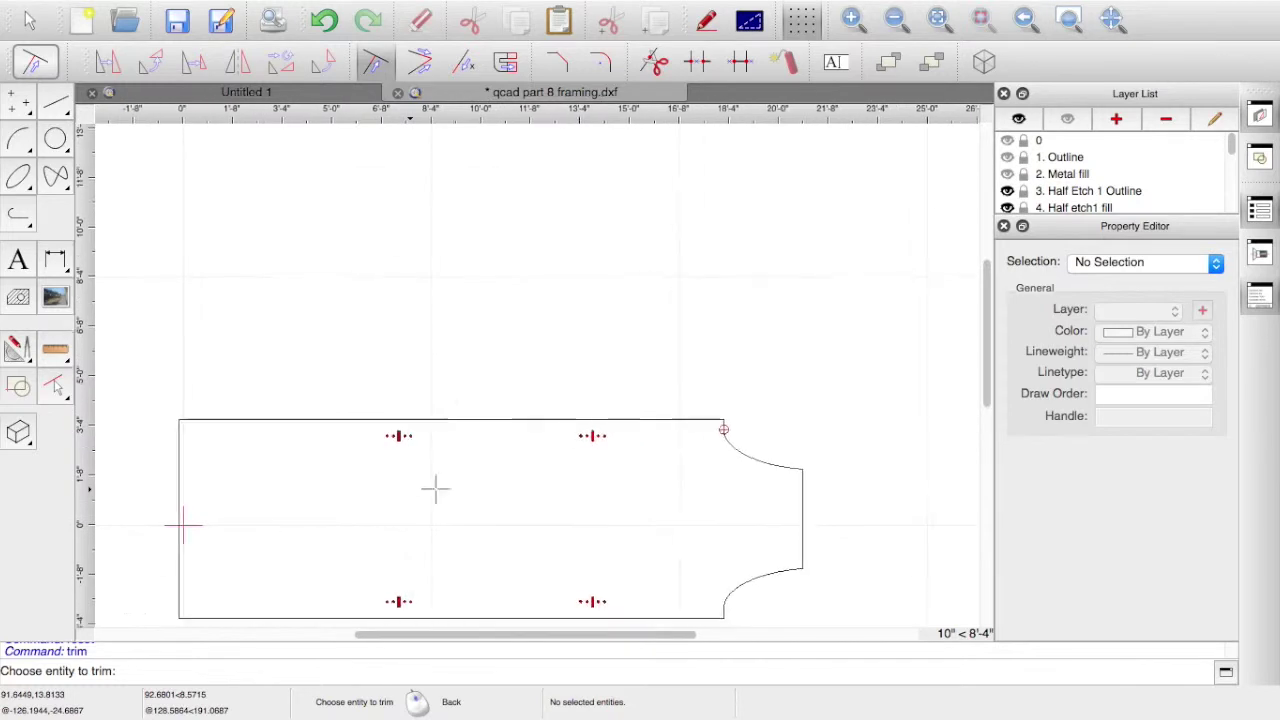
left_click(1008, 157)
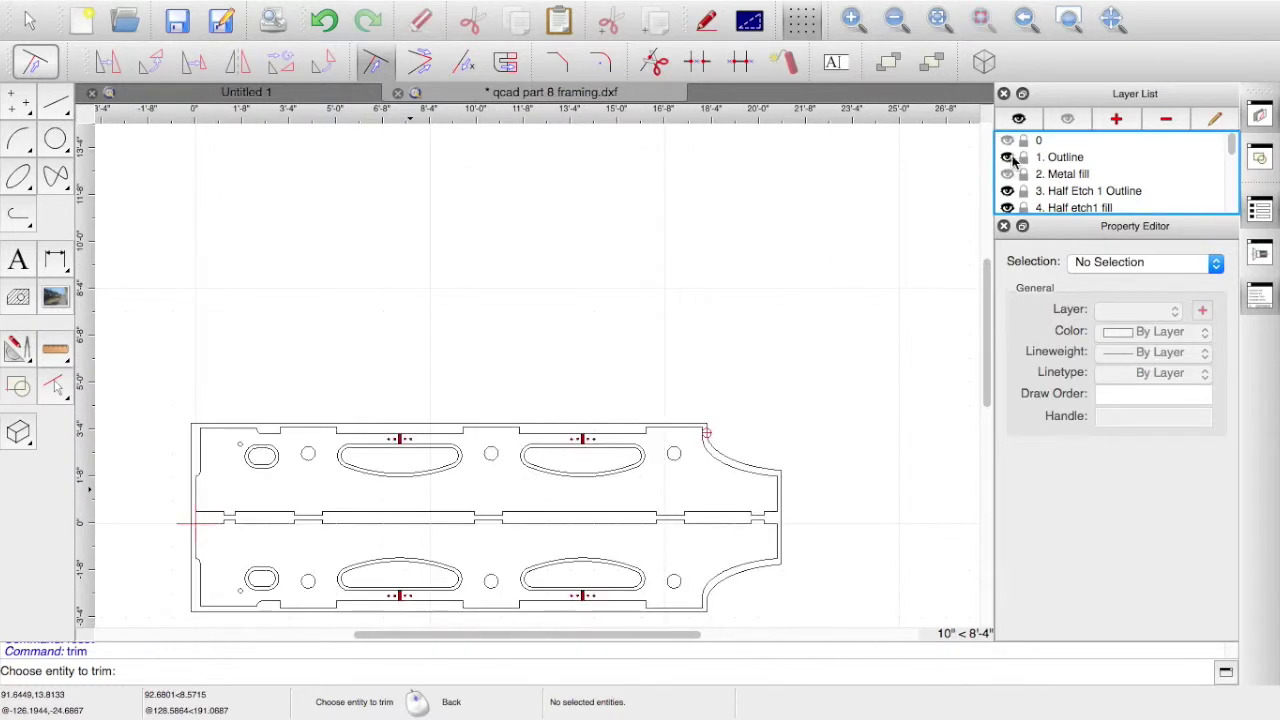
left_click(1008, 174)
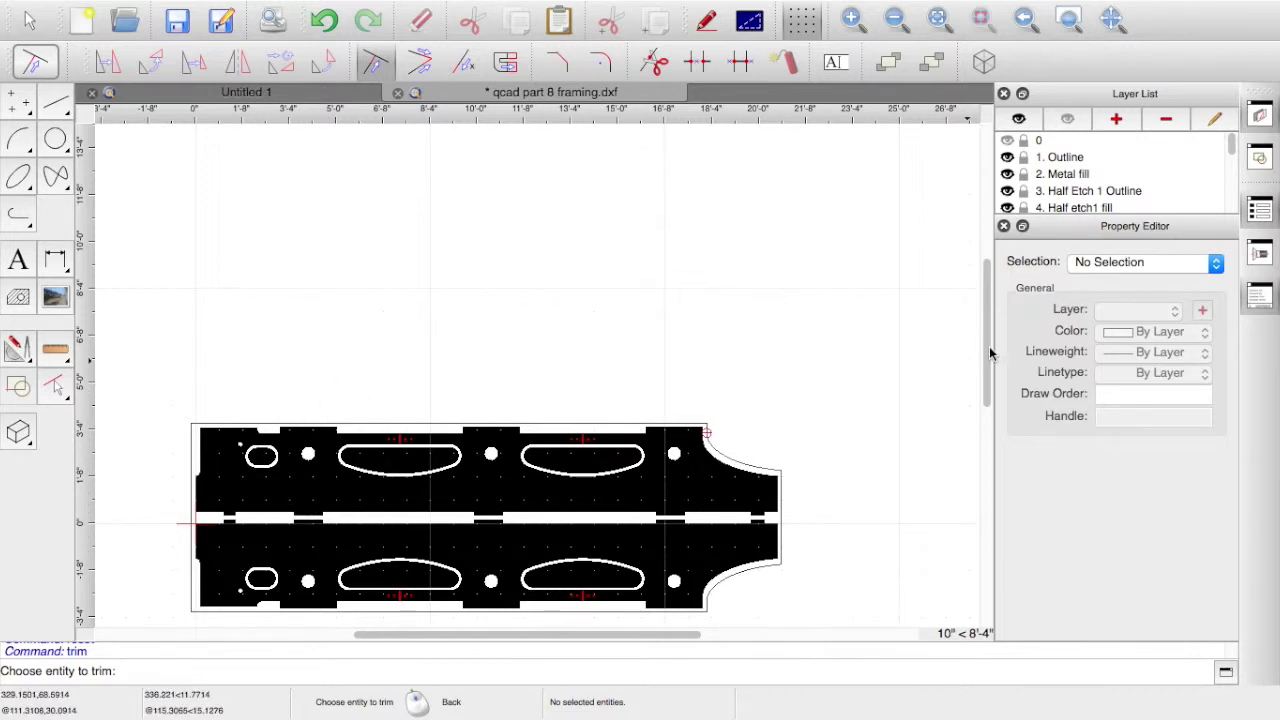
left_click_drag(988, 350, 987, 395)
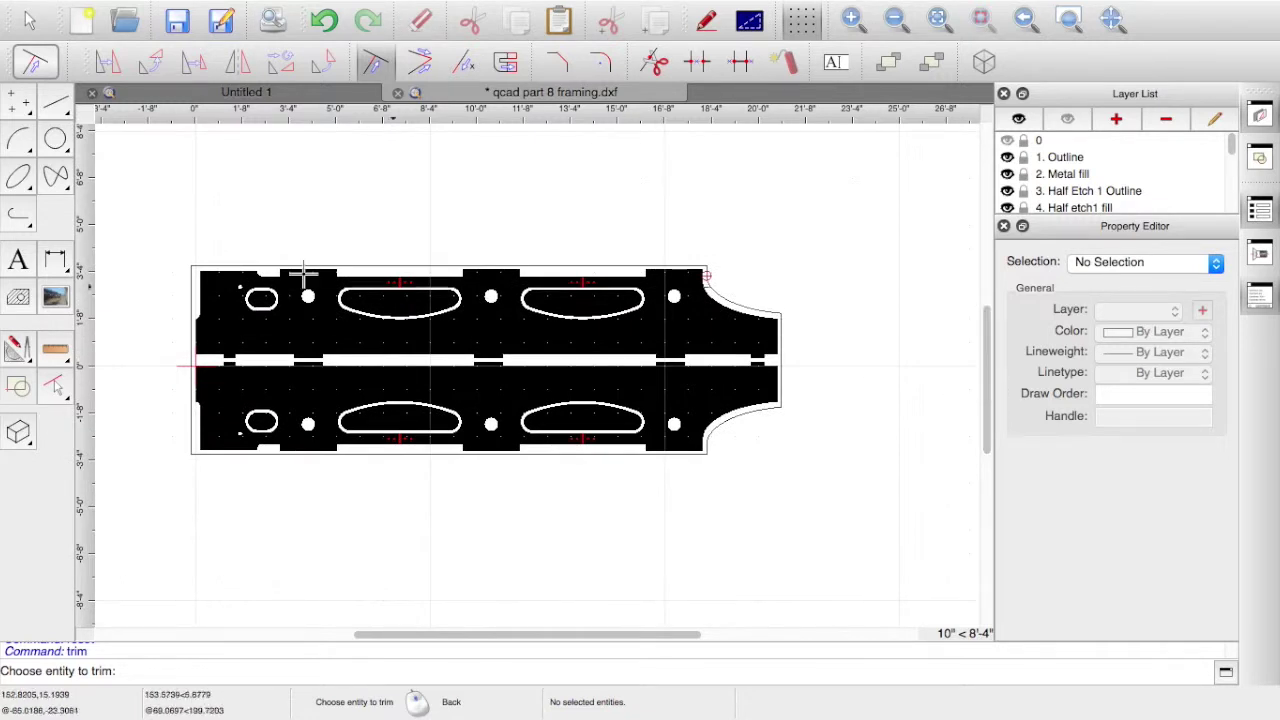
Scroll the Layer List to c. Frame outline and start the Line > Parallel tool
left_click(55, 105)
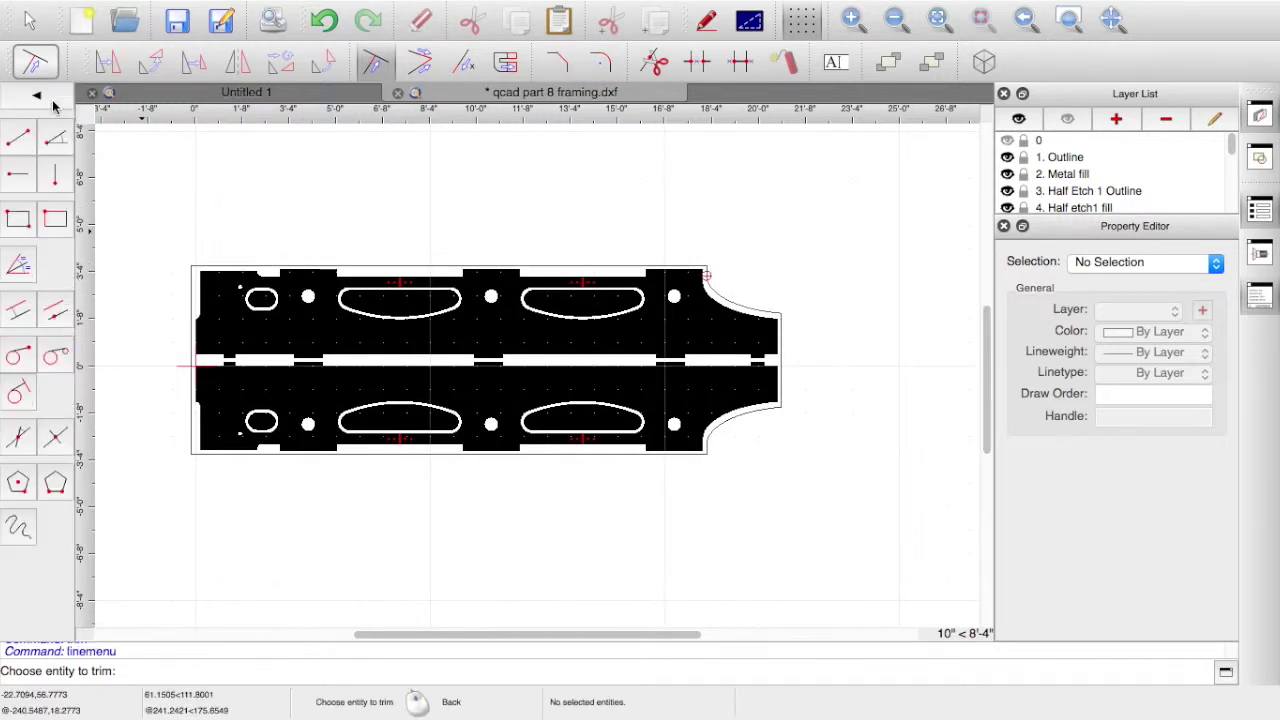
left_click(18, 220)
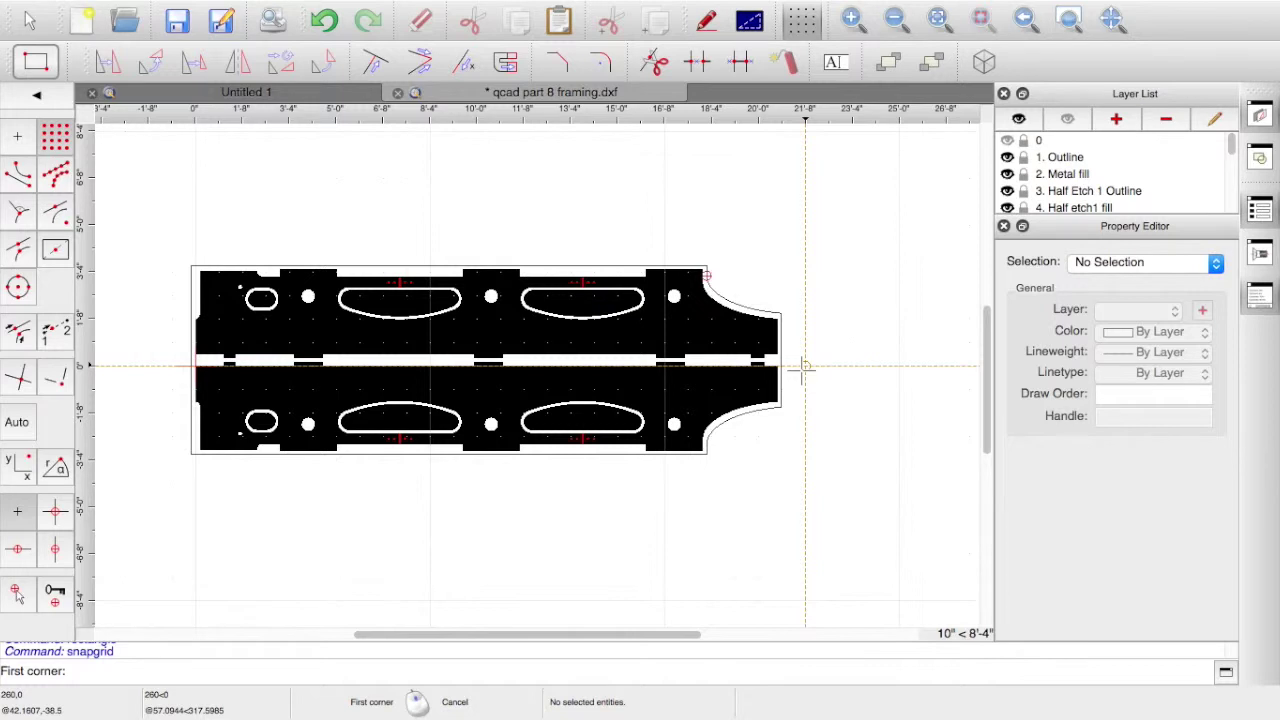
left_click(26, 98)
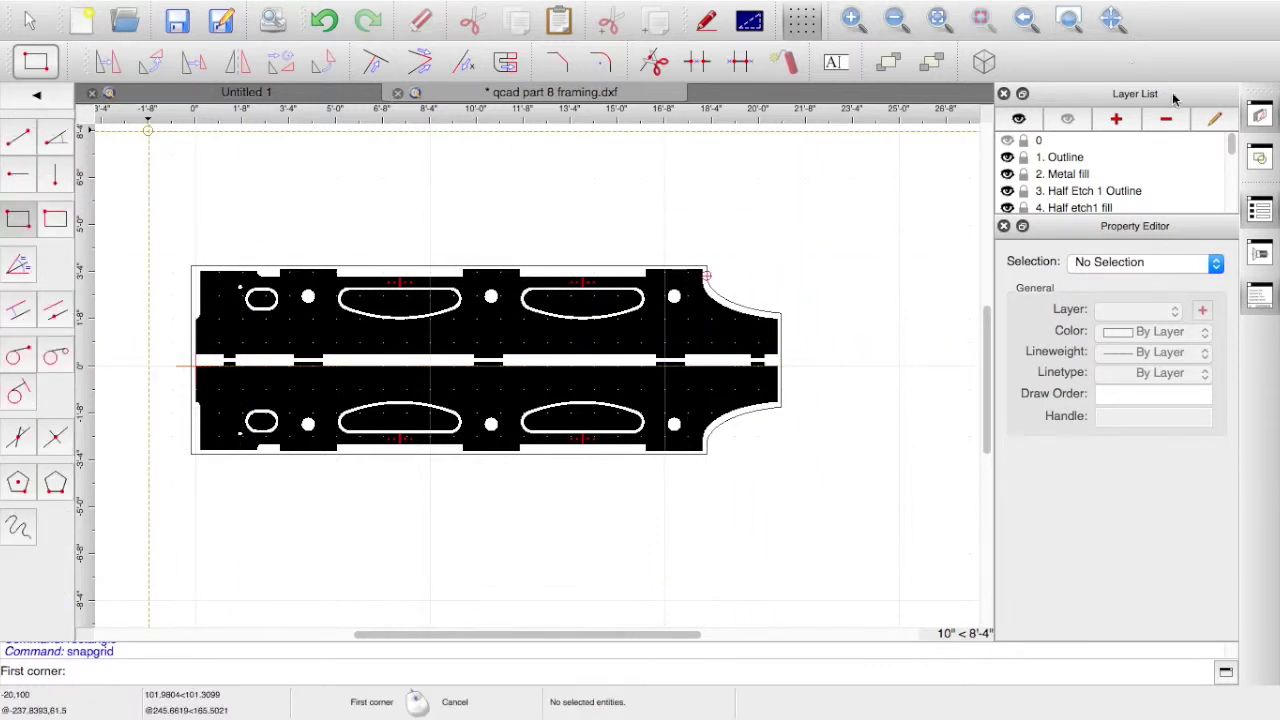
left_click_drag(1234, 148, 1234, 195)
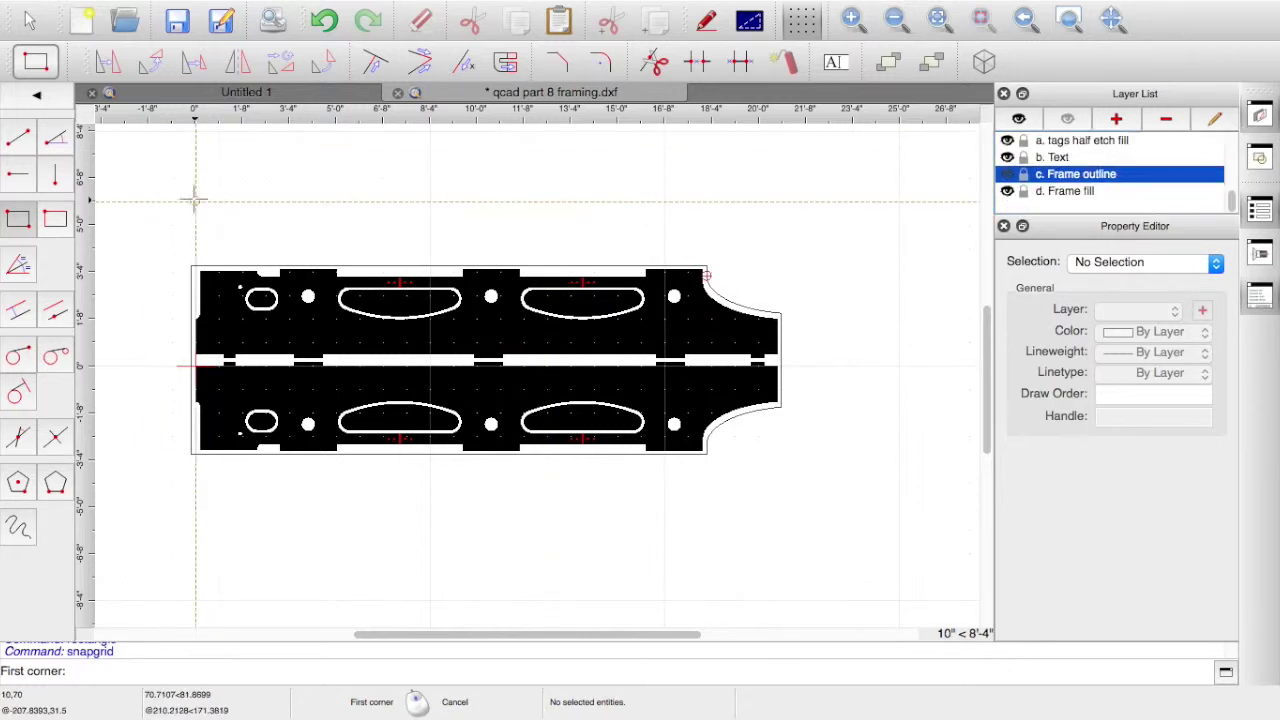
left_click(38, 100)
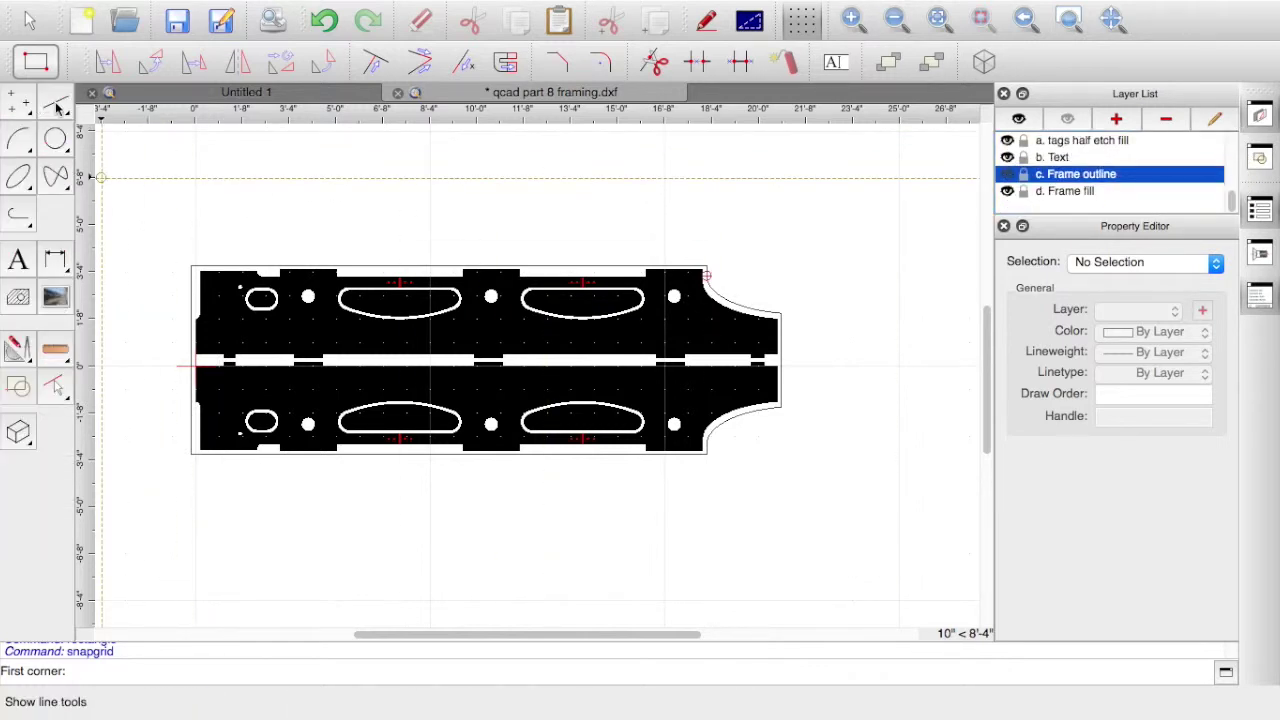
left_click(57, 107)
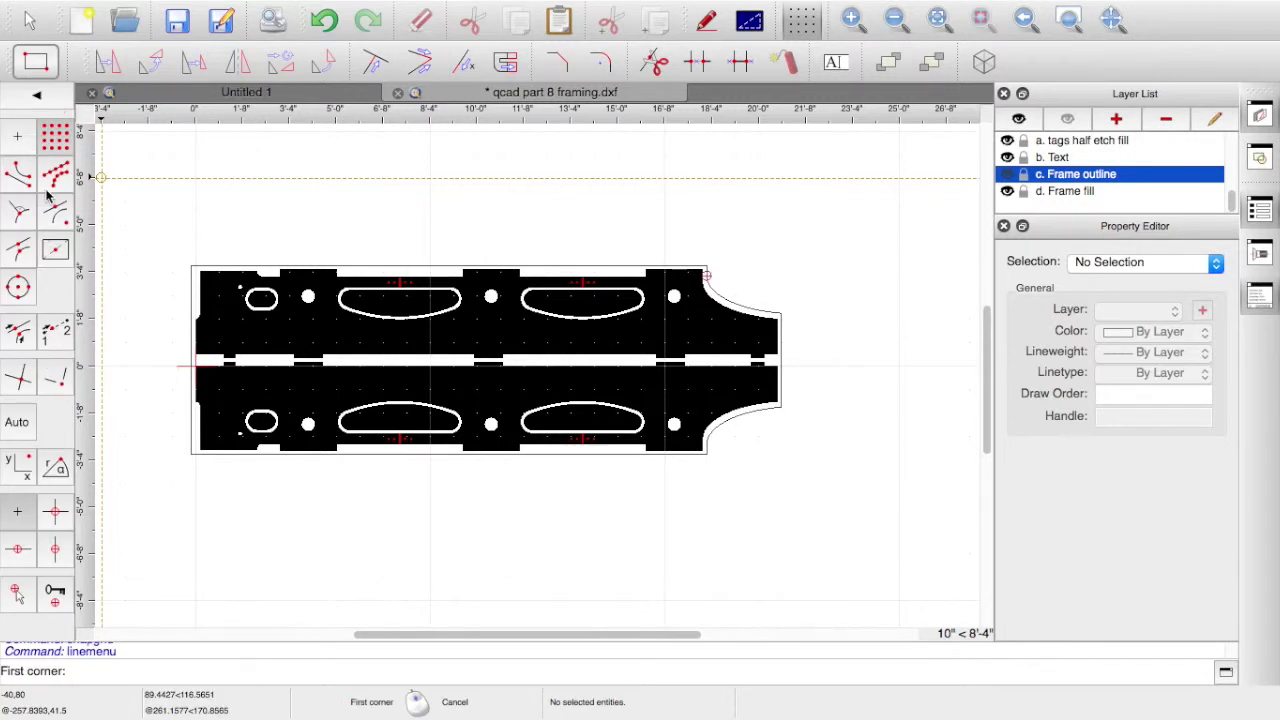
left_click(37, 95)
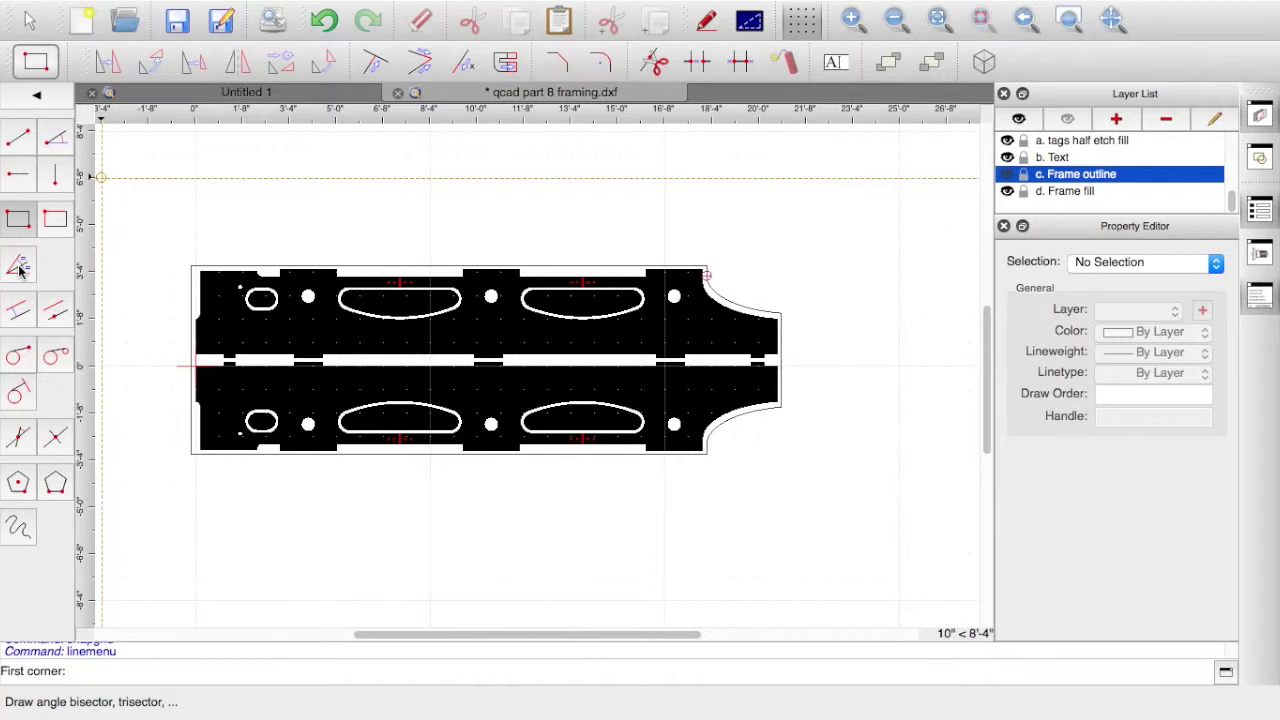
left_click(18, 310)
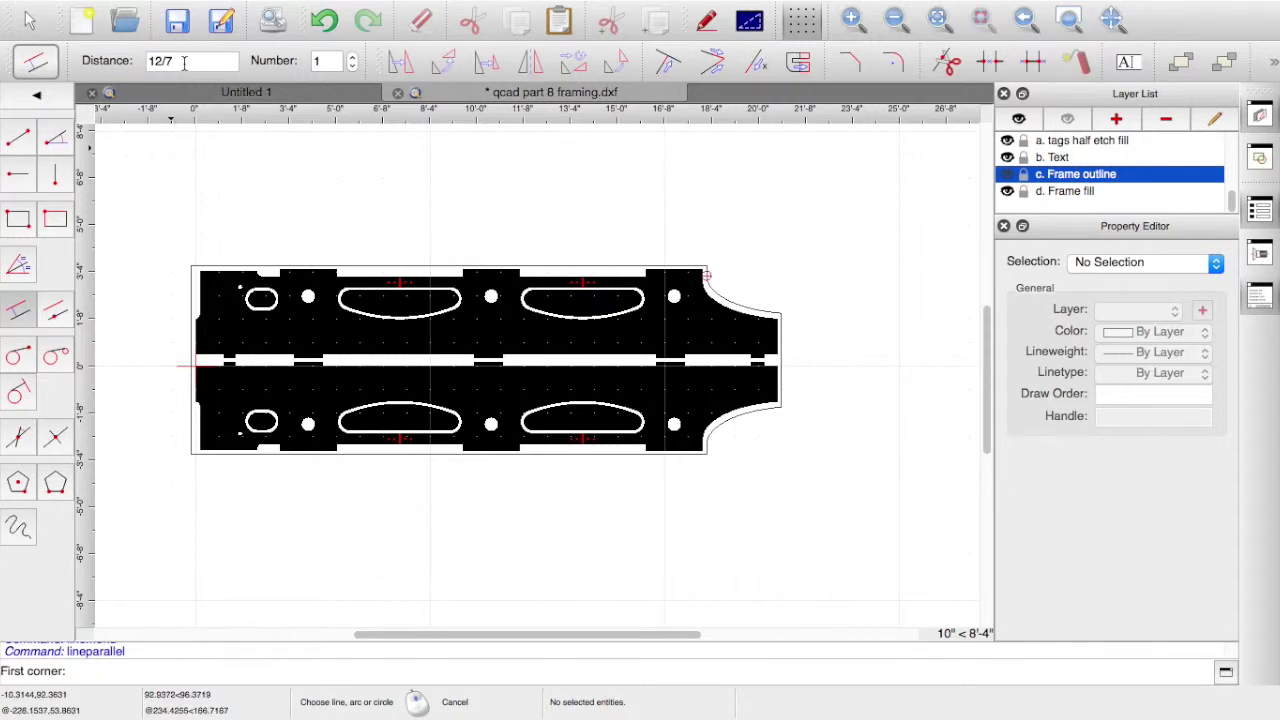
Draw parallel lines at distance 12 outside the frame's left, top, bottom and right edges
left_click(184, 62)
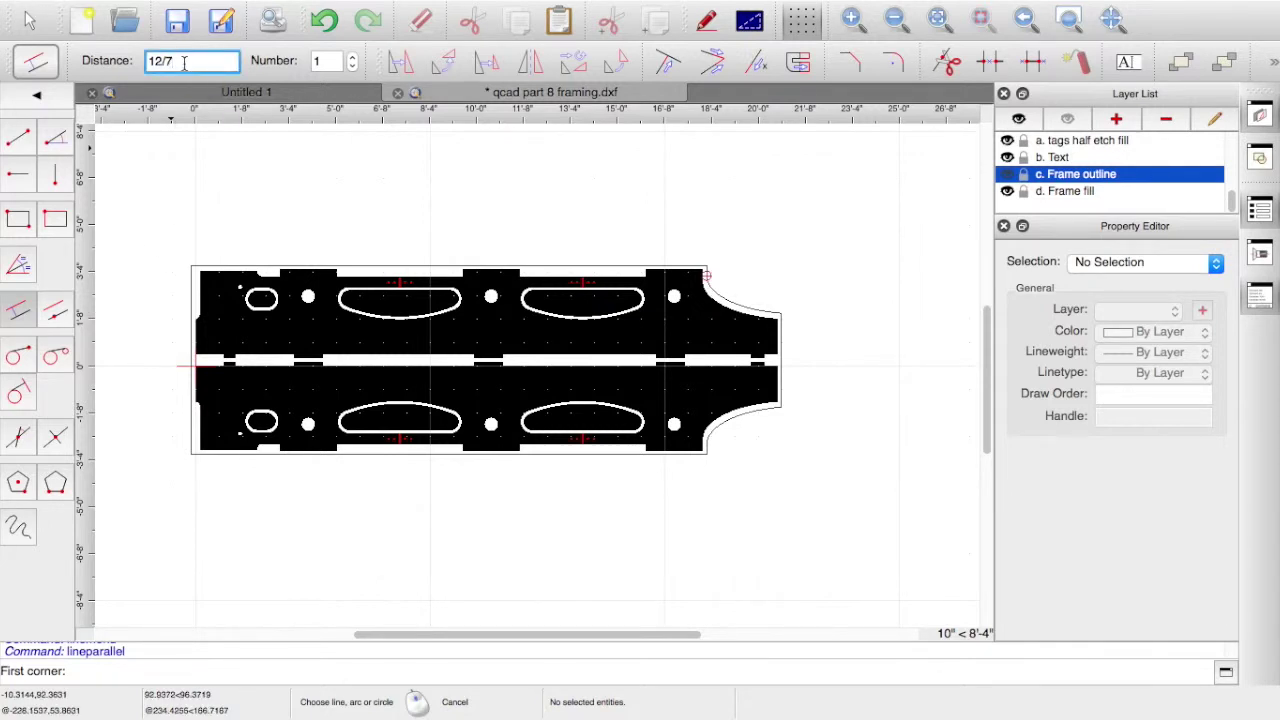
key("BackSpace")
key("BackSpace")
key("Return")
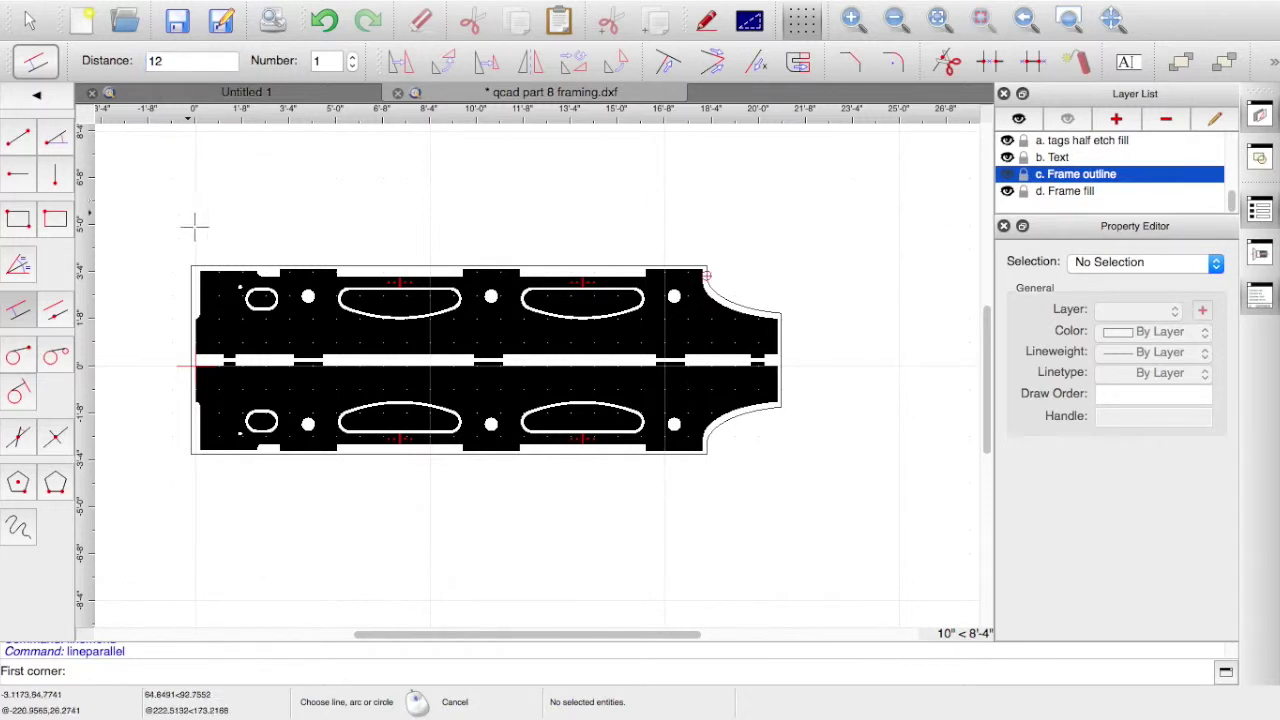
left_click(190, 316)
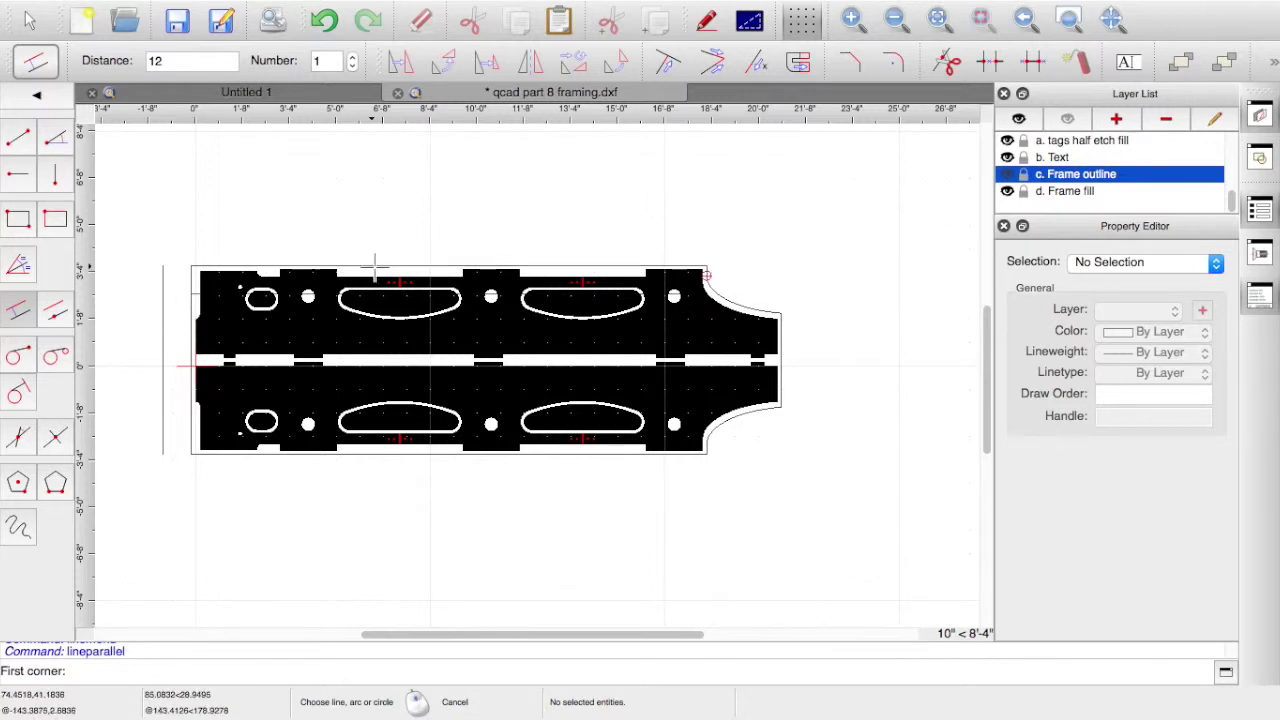
left_click(381, 262)
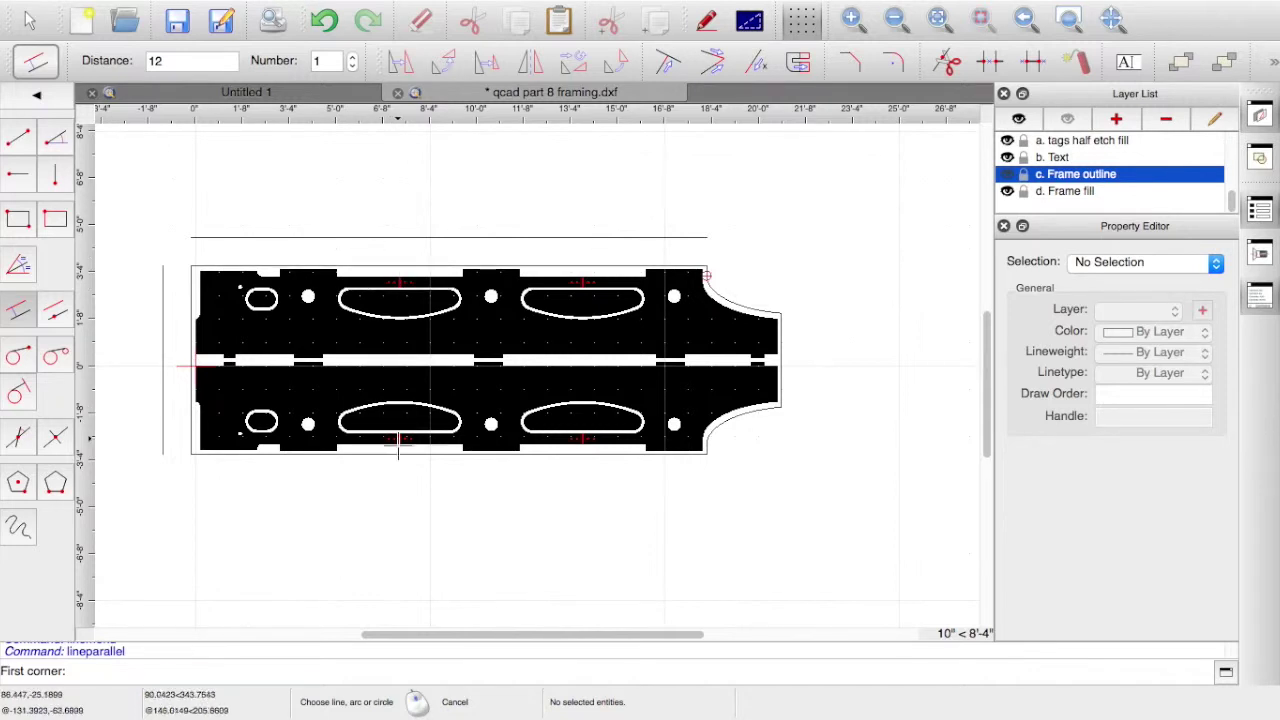
left_click(398, 462)
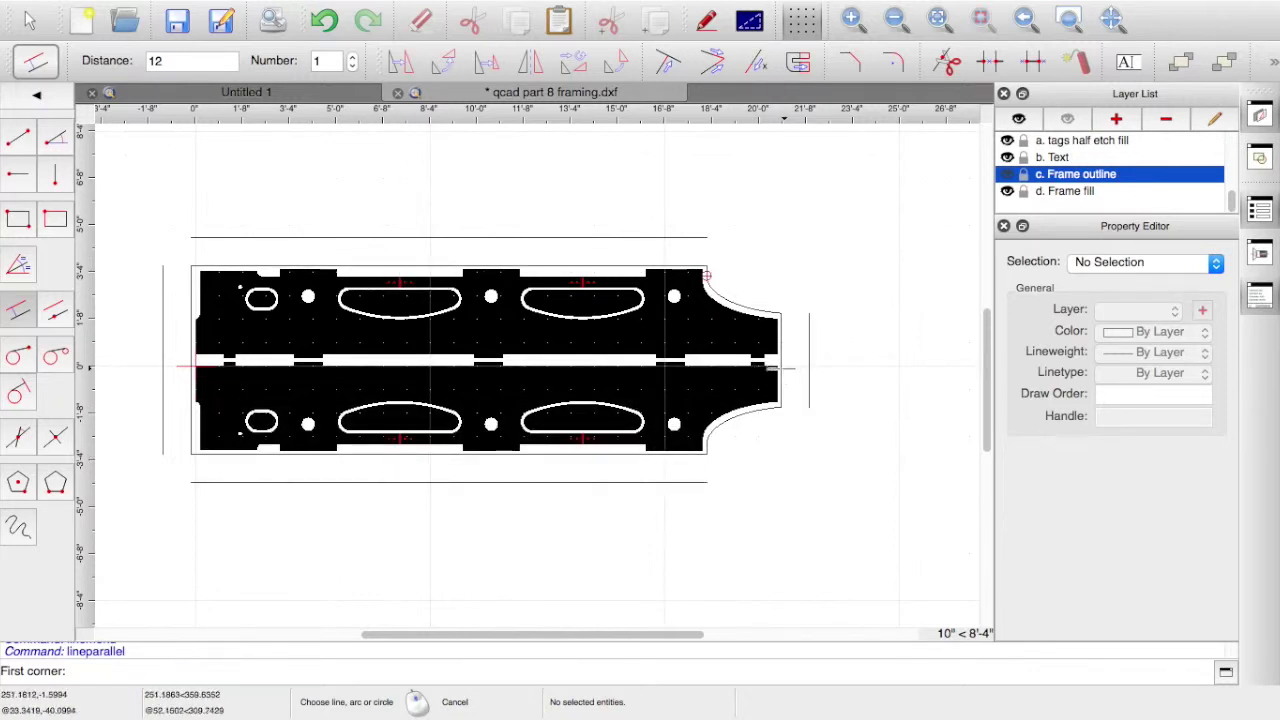
left_click(785, 367)
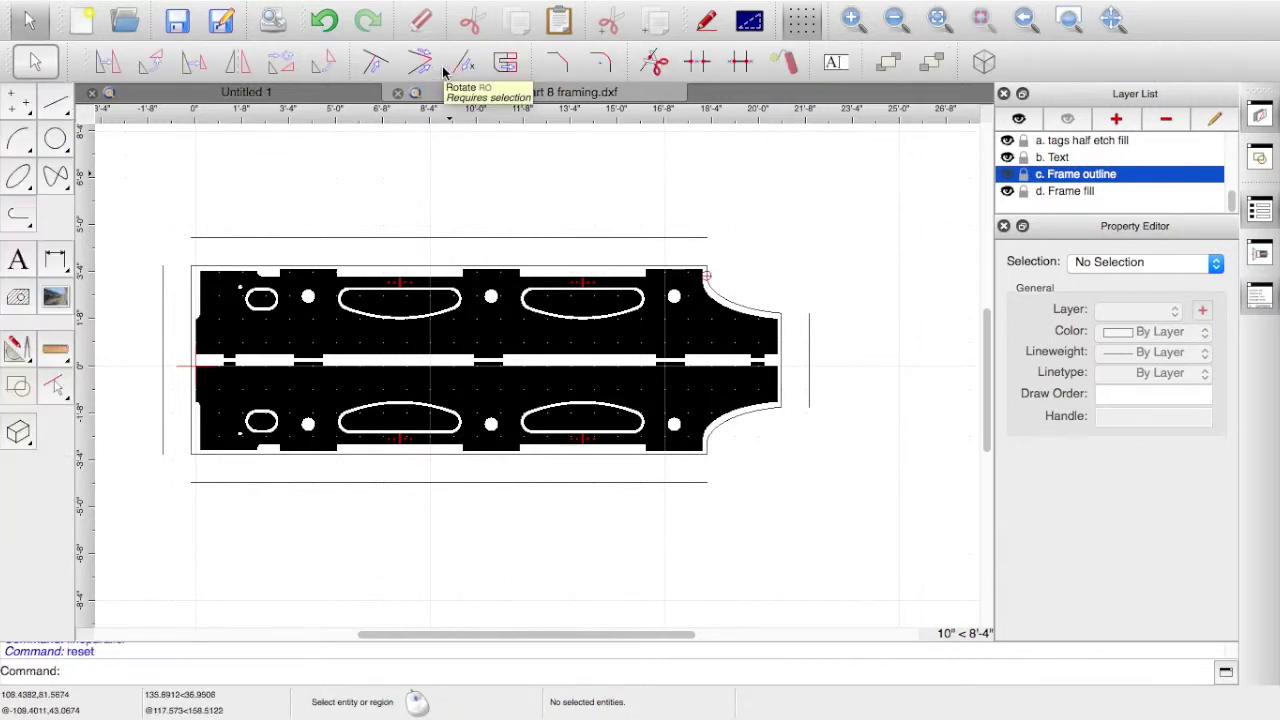
key("Escape")
Trim the four offset lines against each other so all corners meet cleanly
left_click(421, 62)
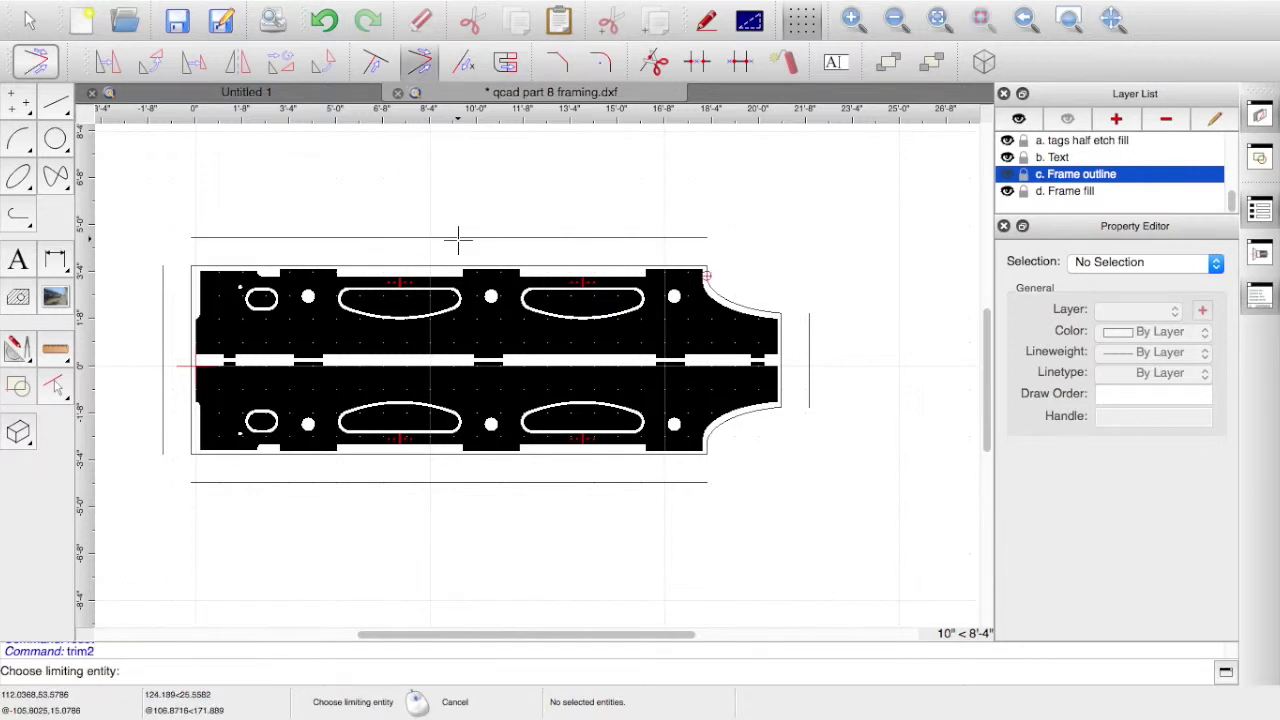
left_click(462, 236)
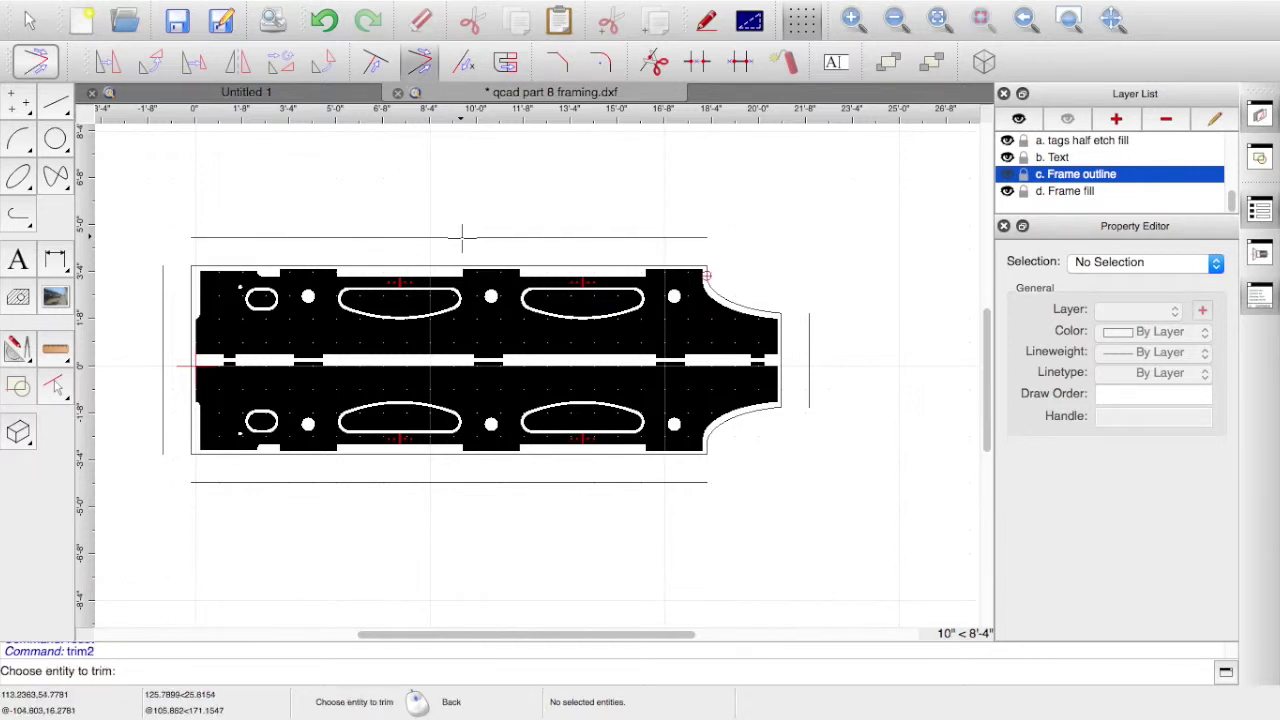
left_click(810, 338)
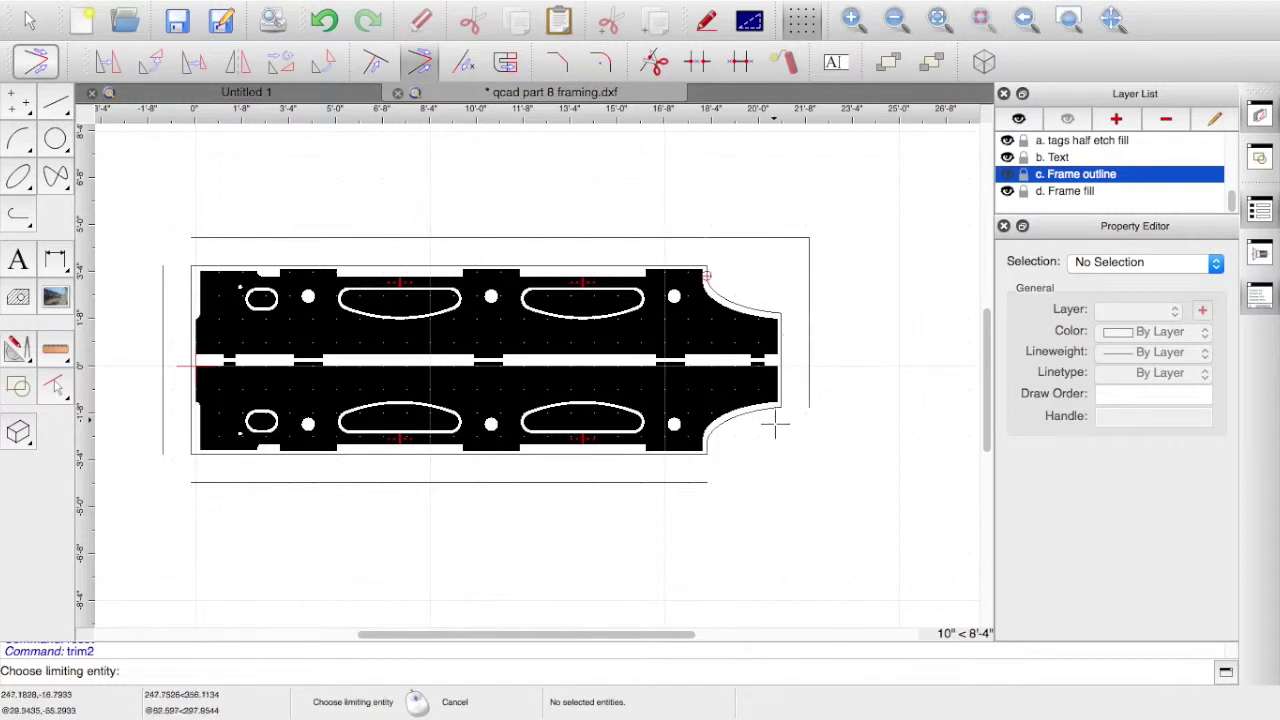
left_click(677, 484)
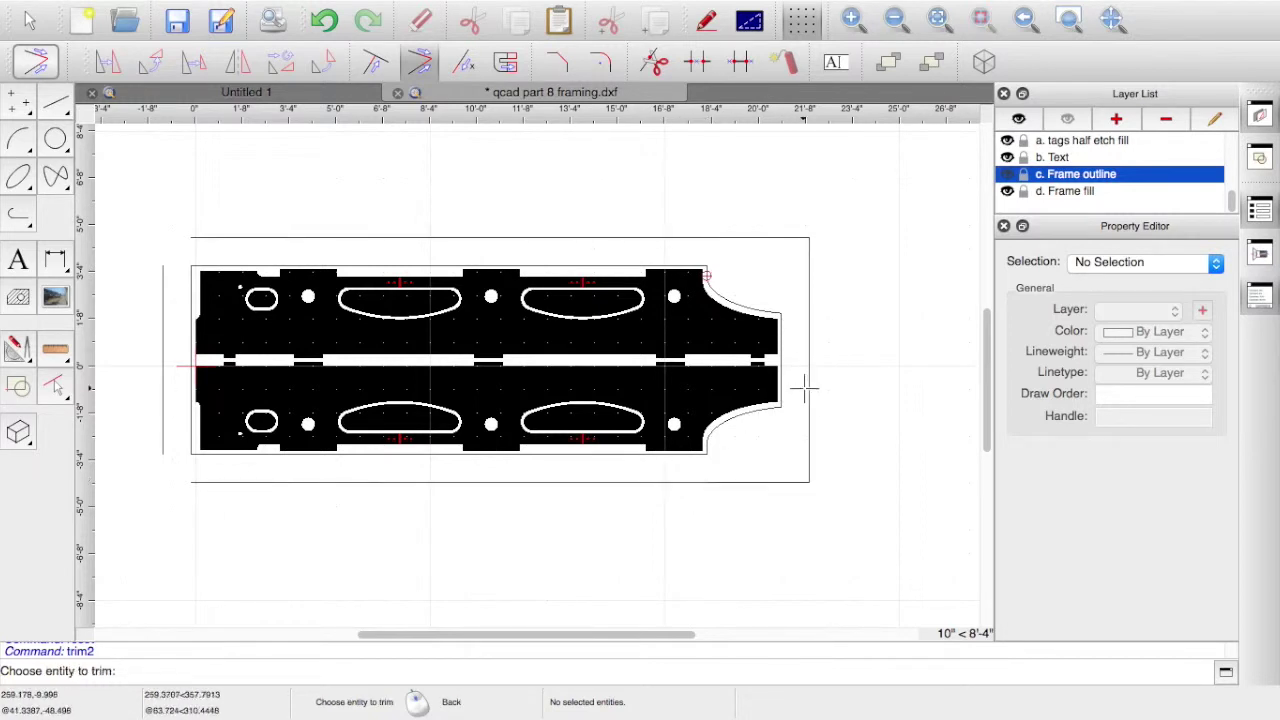
left_click(809, 383)
left_click(208, 482)
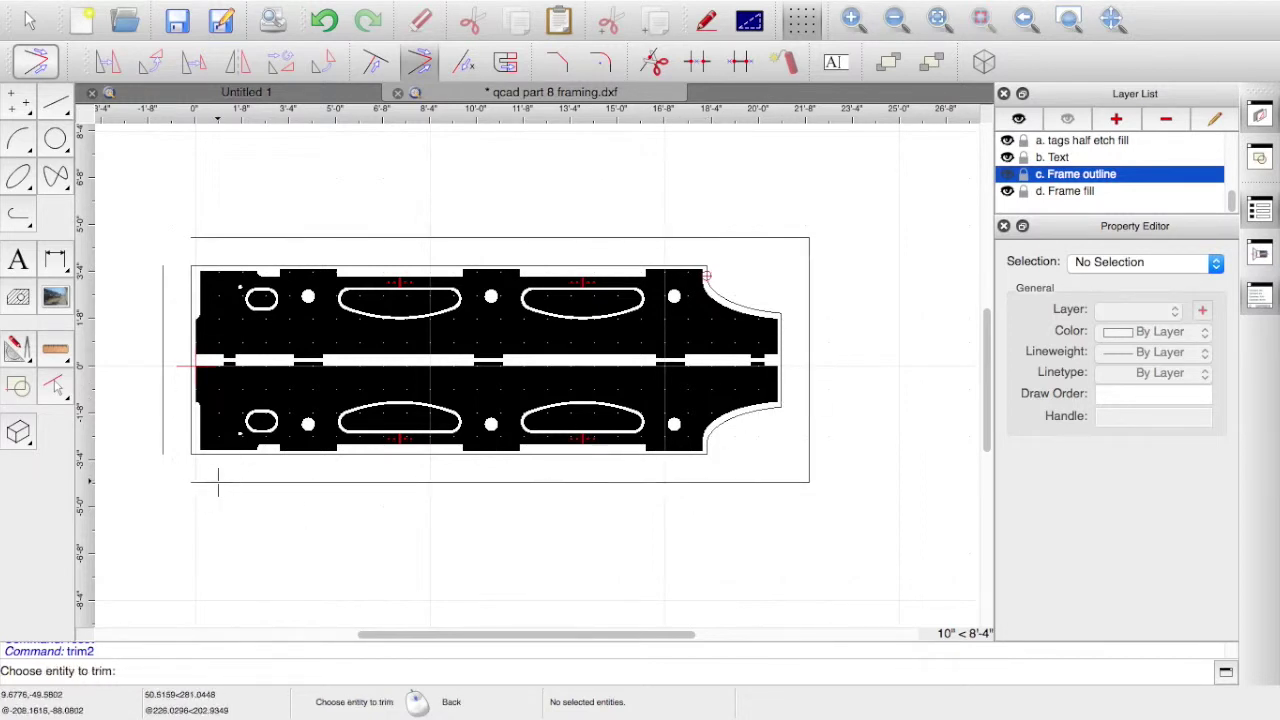
left_click(163, 424)
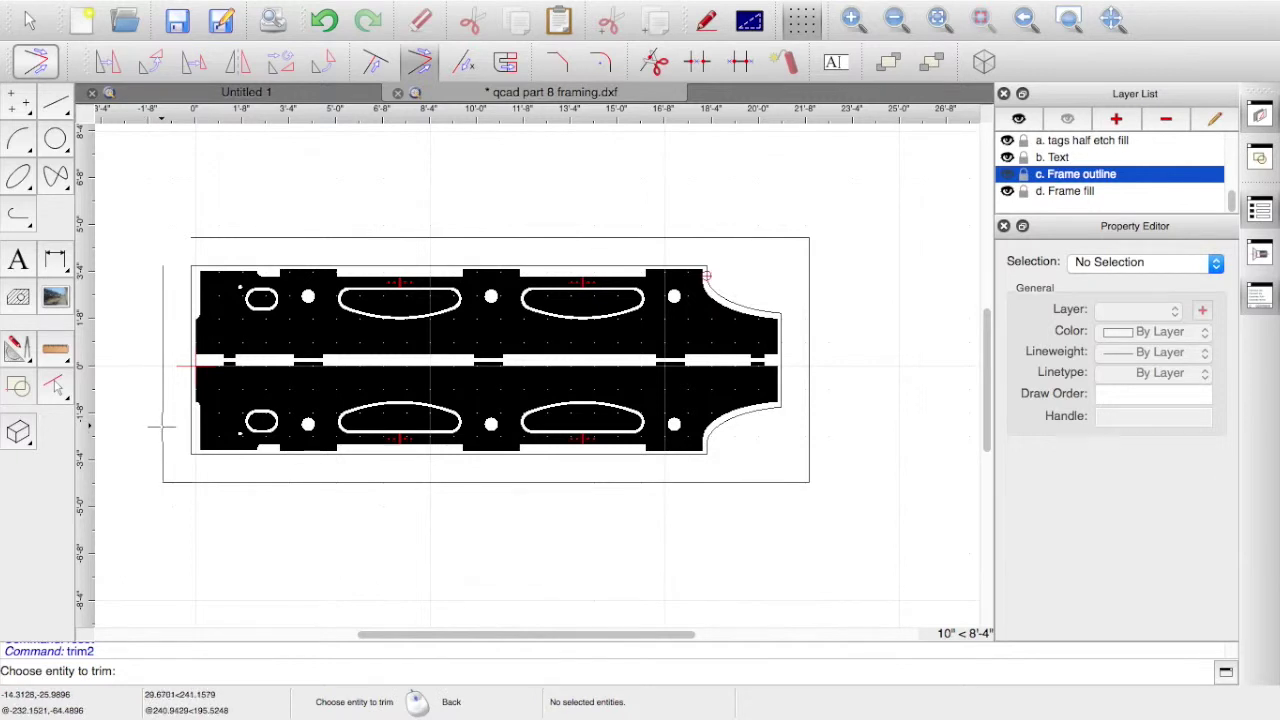
left_click(165, 323)
left_click(219, 238)
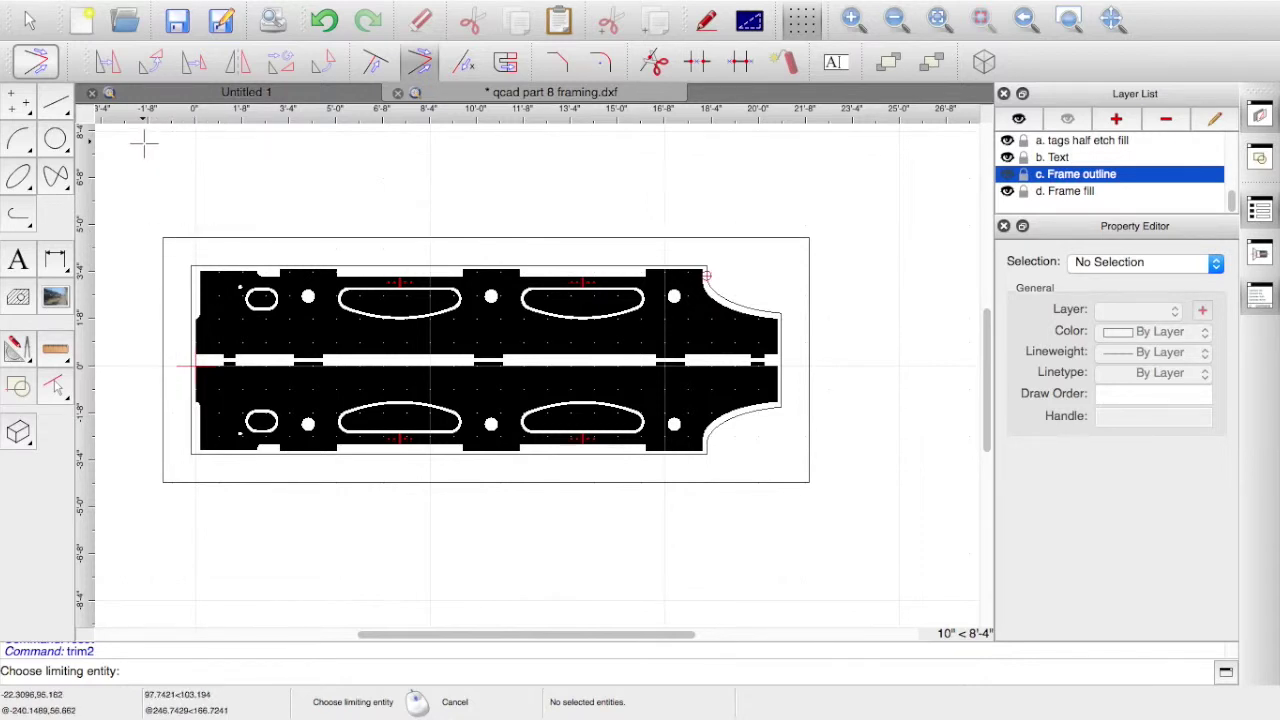
key("Escape")
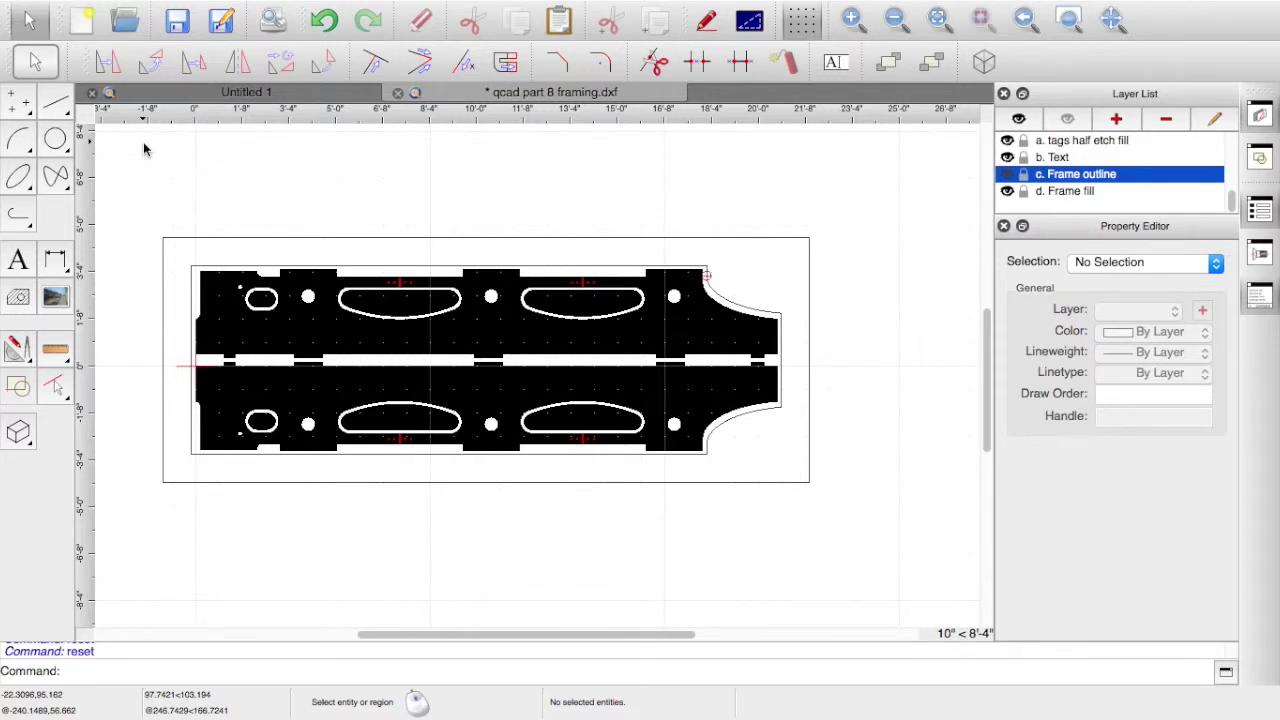
Fillet the outer border's four corners with a radius of 6, trimming the edges
left_click(603, 63)
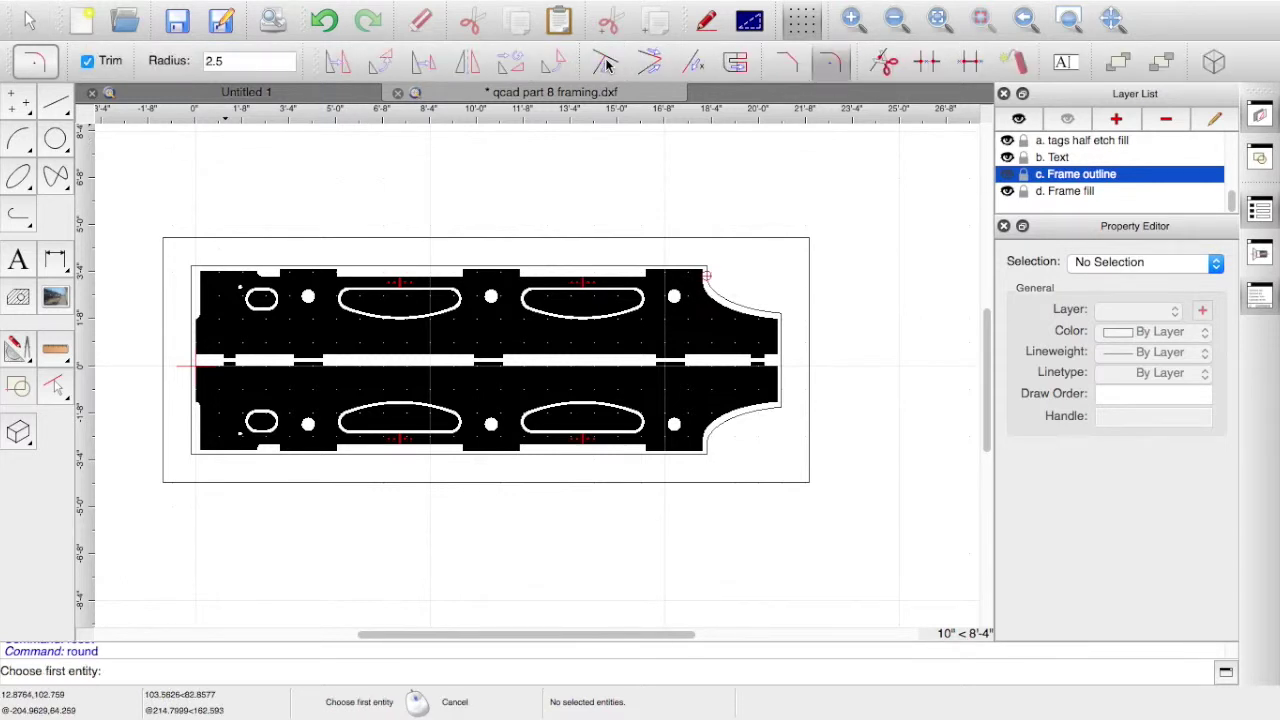
left_click(229, 61)
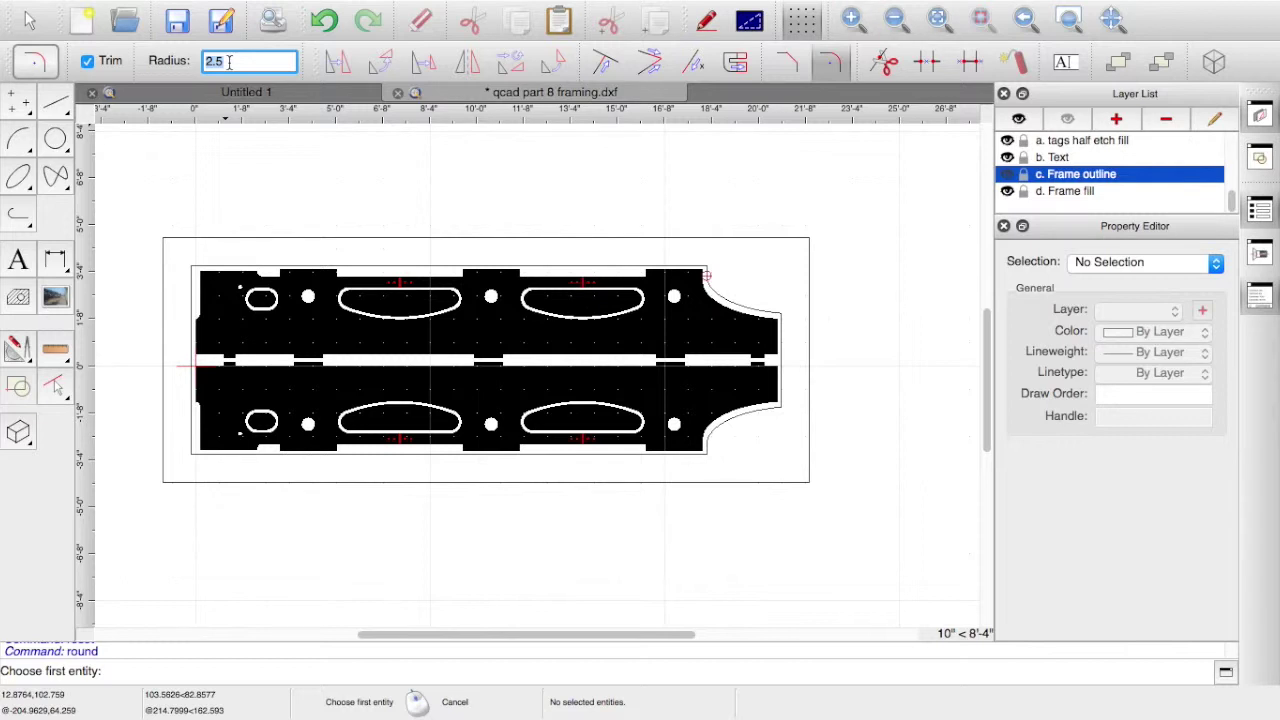
type("6")
key("Return")
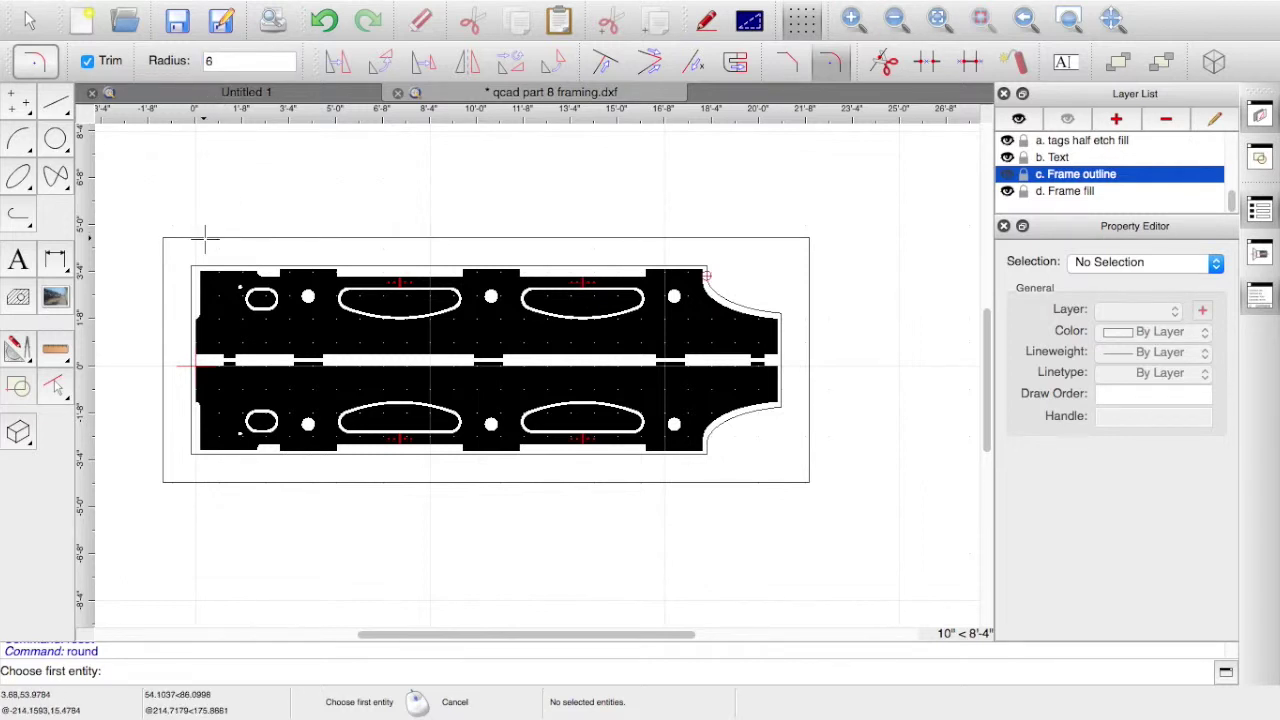
left_click(162, 270)
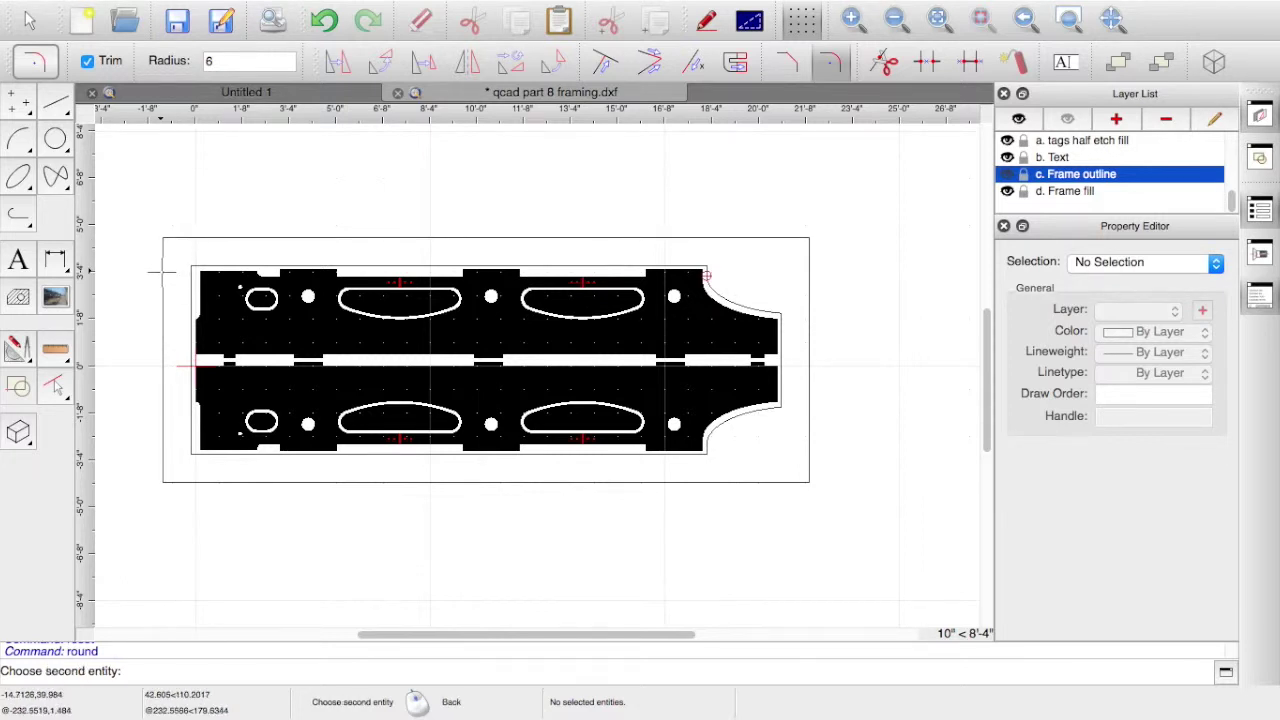
left_click(201, 238)
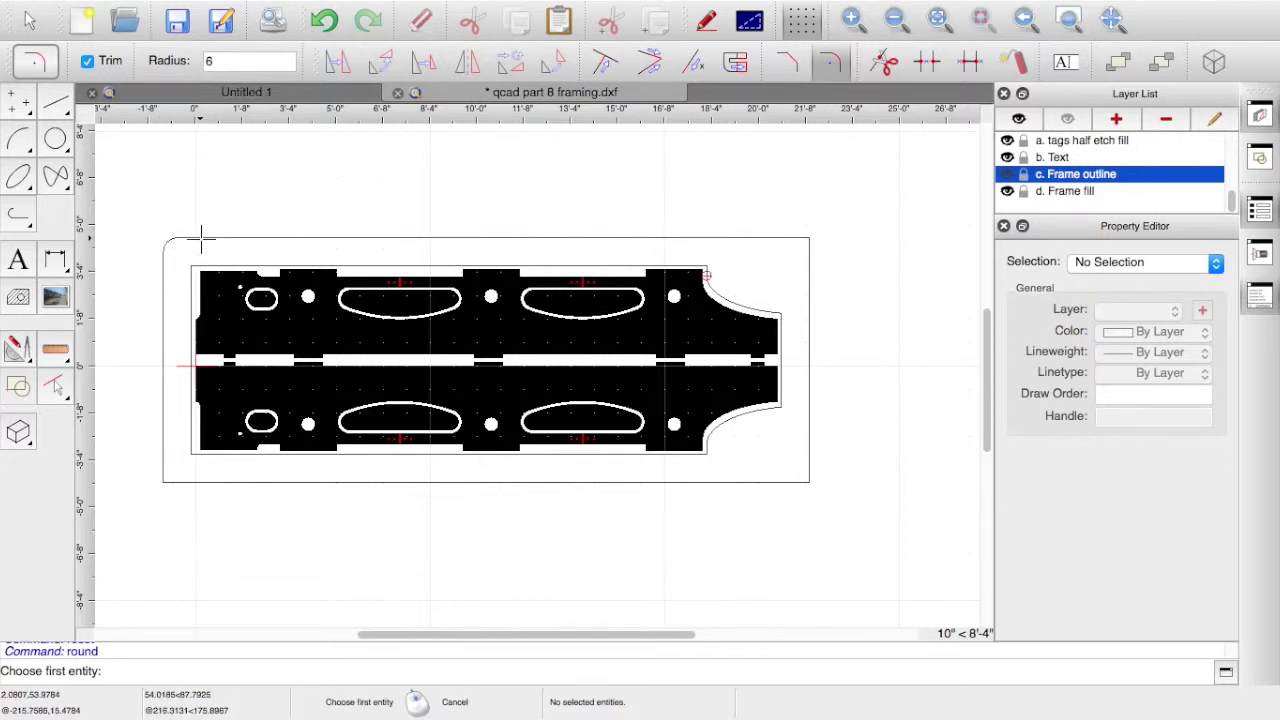
left_click(746, 237)
left_click(809, 265)
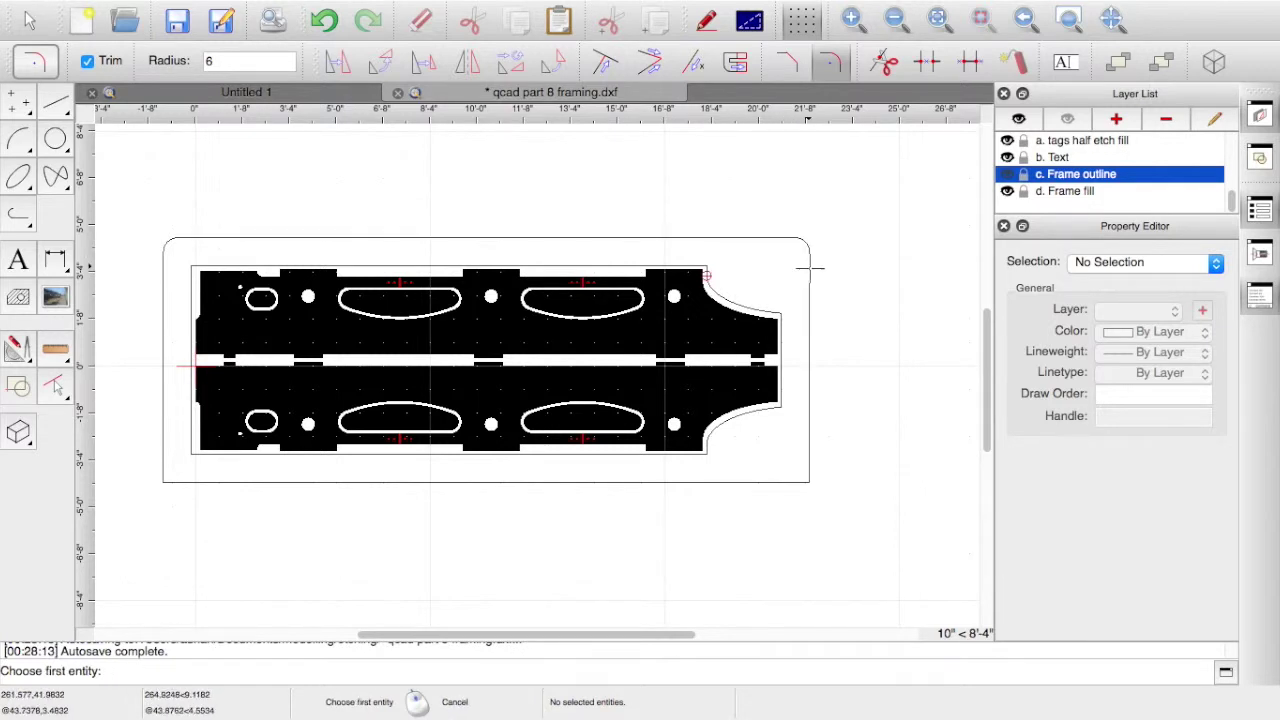
left_click(810, 408)
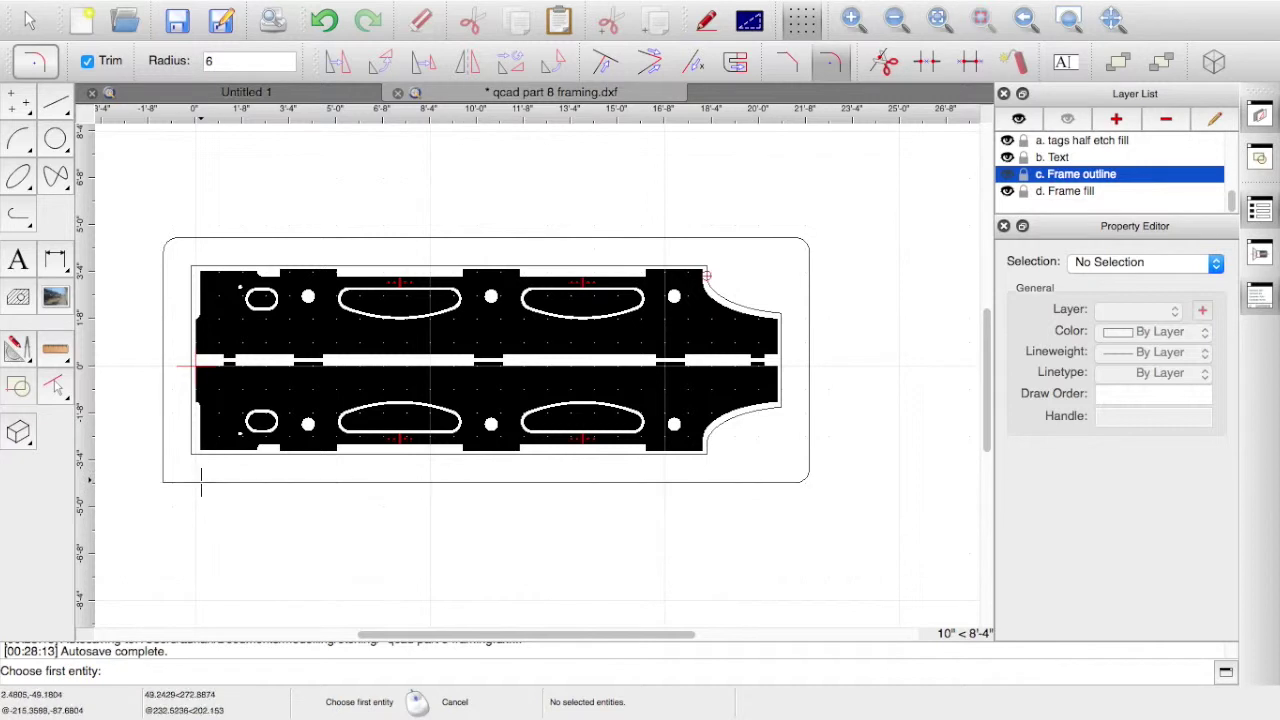
left_click(168, 476)
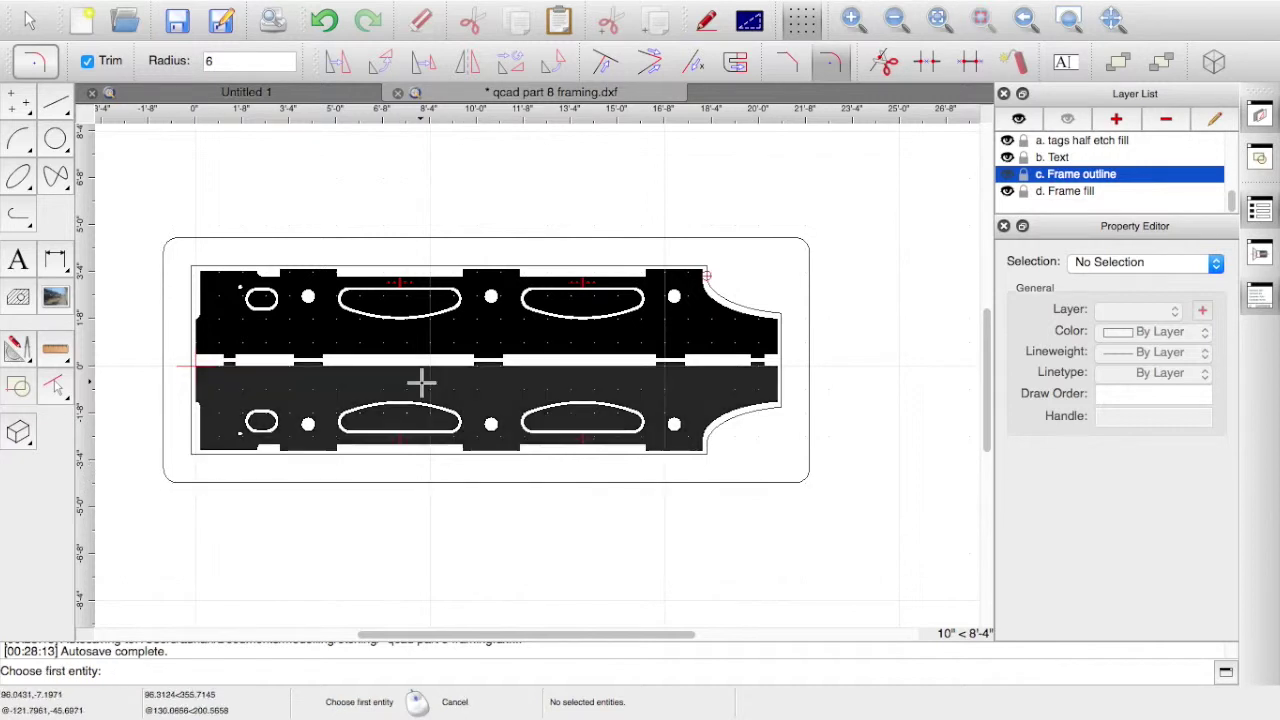
scroll(1040, 196, "up", 5)
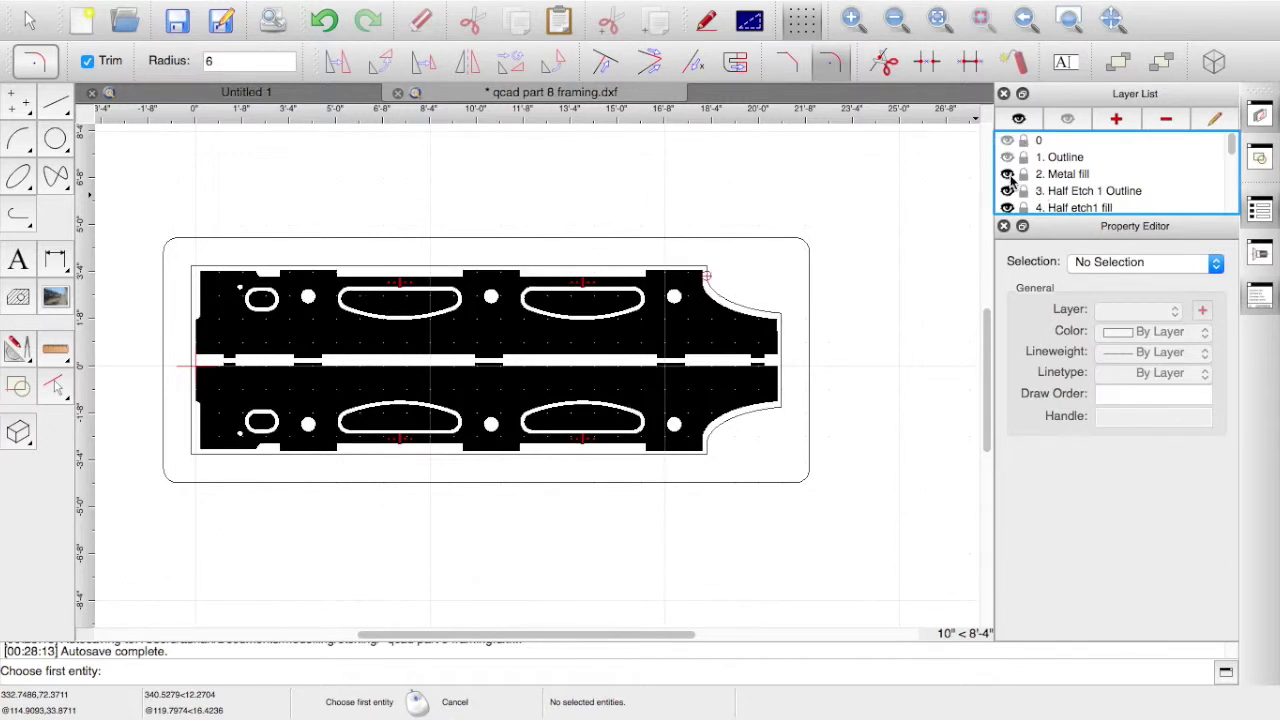
Hide the Metal fill, Half Etch 1 Outline and Half etch1 fill layers
left_click(1008, 175)
left_click(1007, 191)
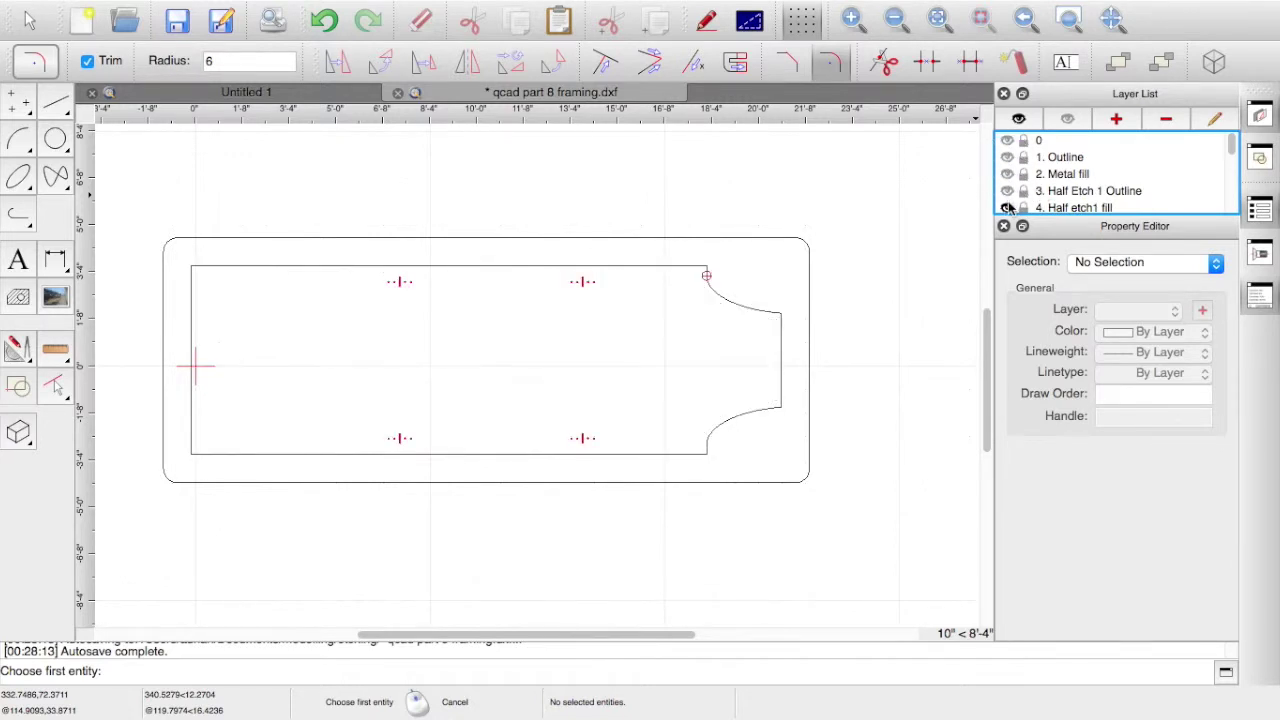
left_click(1007, 207)
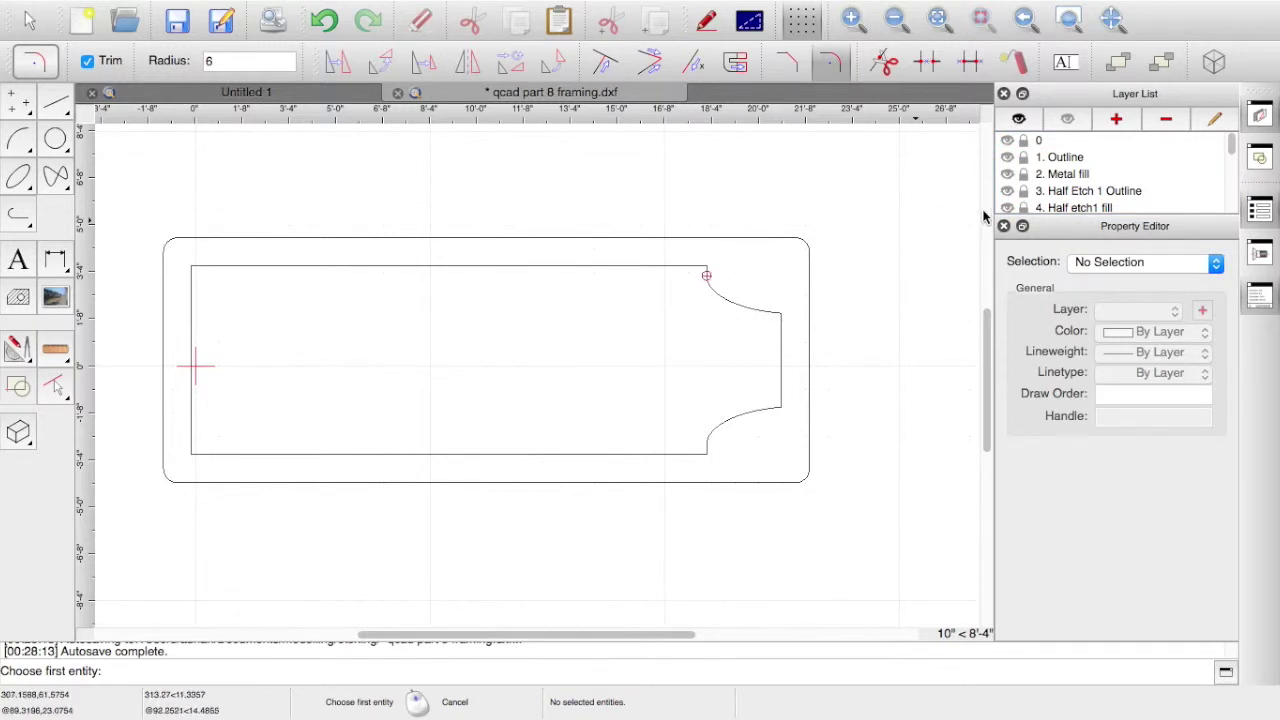
scroll(897, 214, "down", 10)
scroll(896, 213, "up", 5)
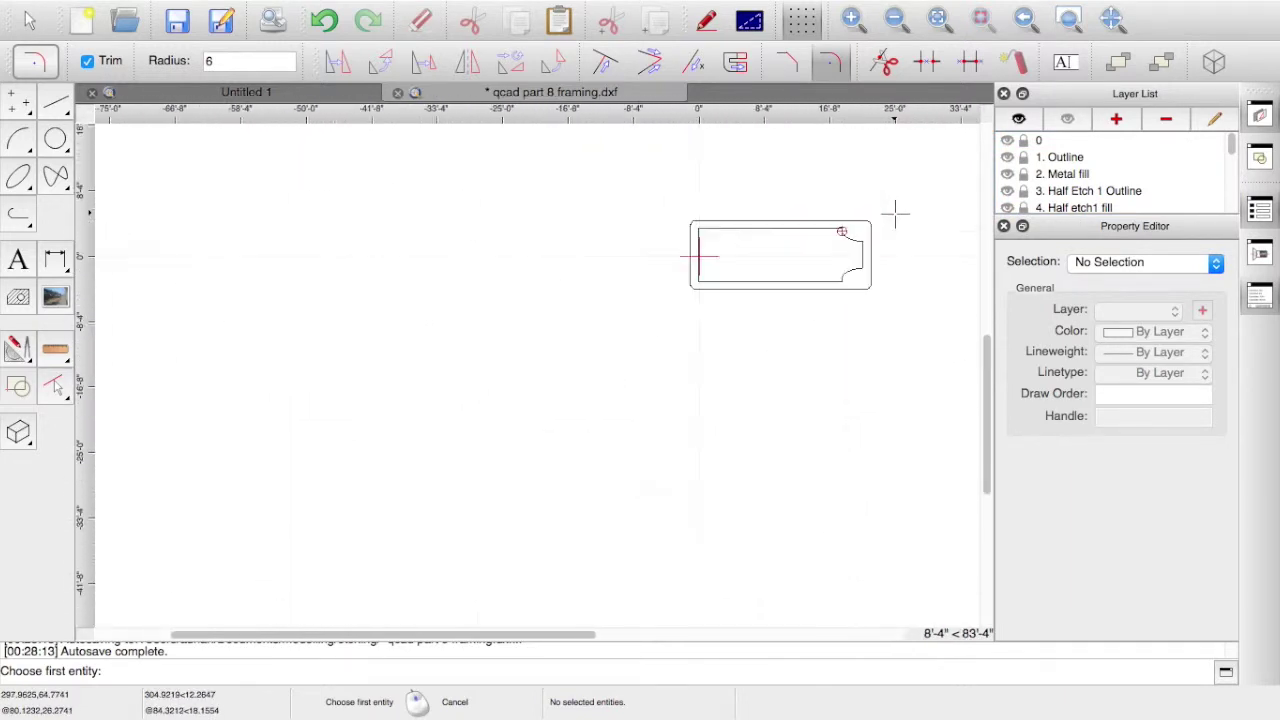
scroll(896, 213, "up", 6)
scroll(896, 213, "down", 3)
scroll(896, 213, "up", 4)
scroll(896, 213, "down", 2)
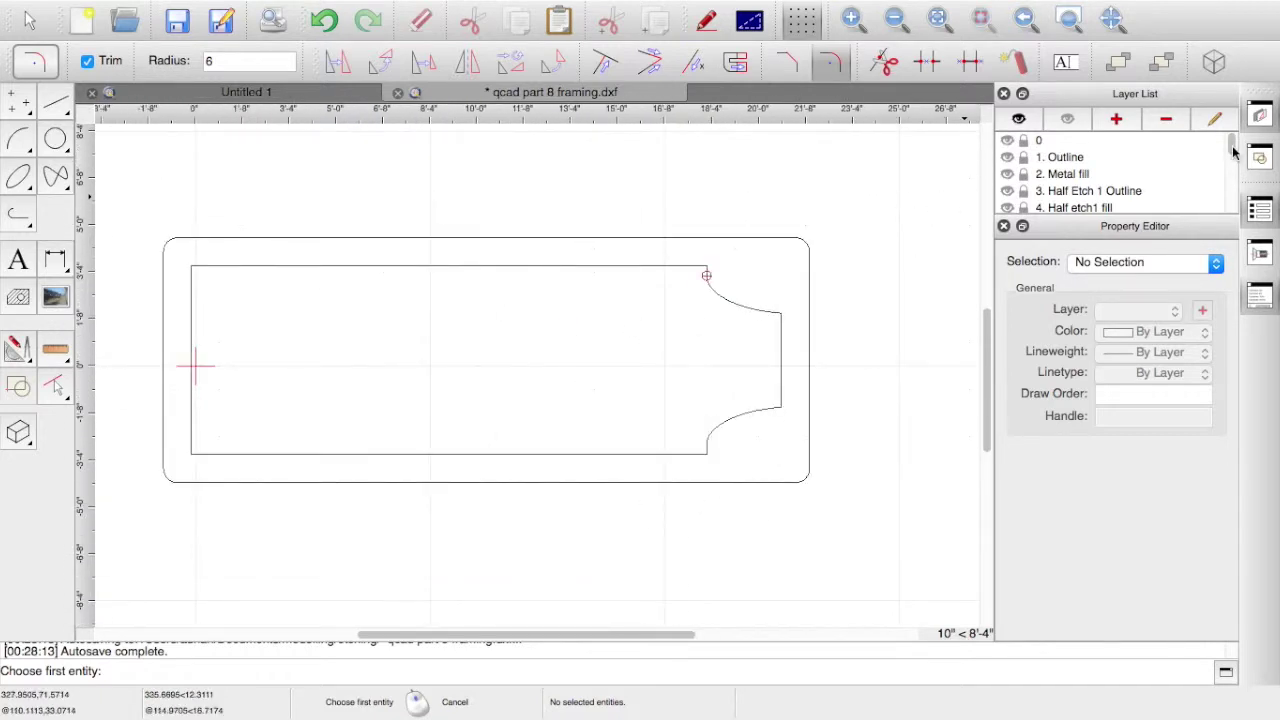
left_click_drag(1233, 152, 1243, 215)
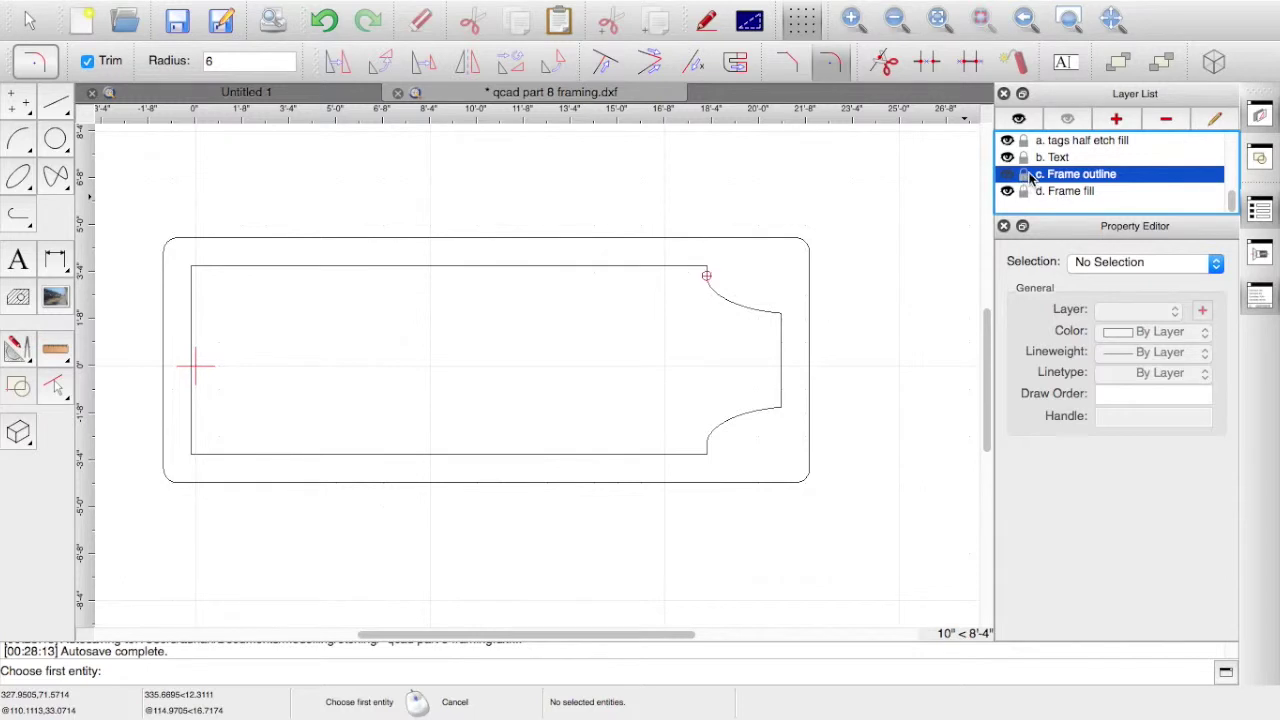
Switch current layer to Frame fill and back to Frame outline, then end the Round command
left_click(1064, 192)
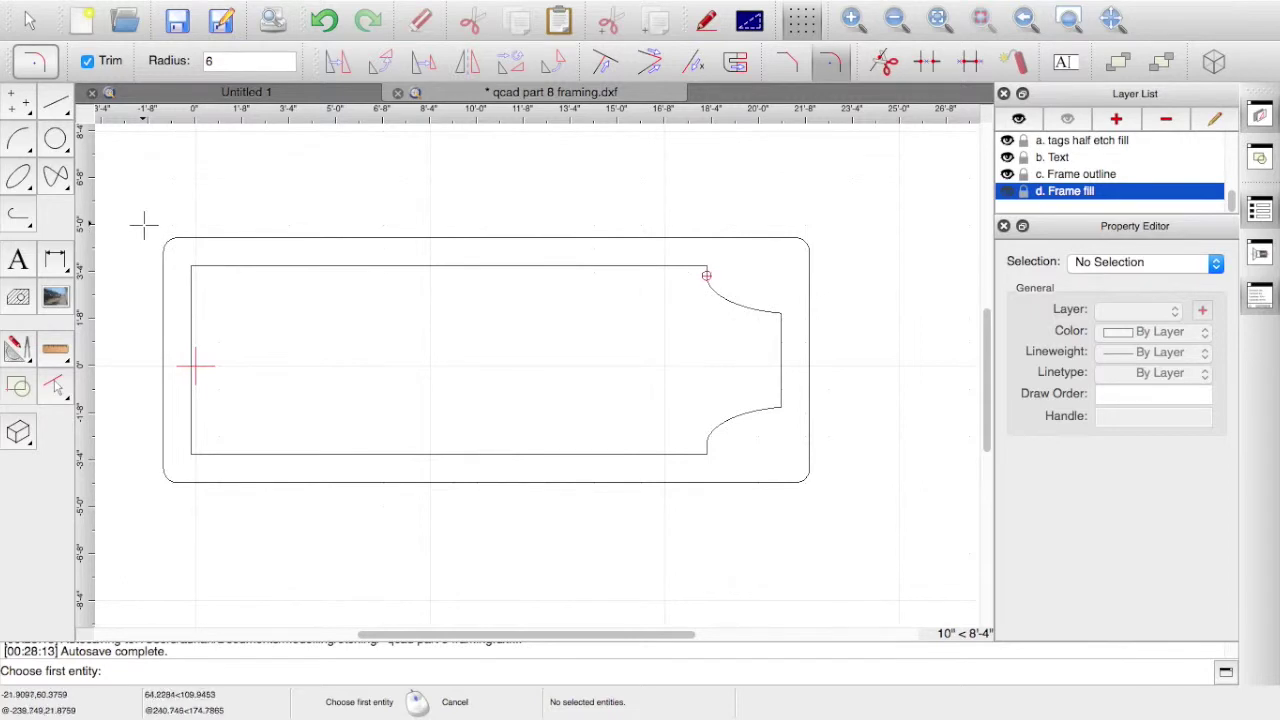
left_click(350, 403)
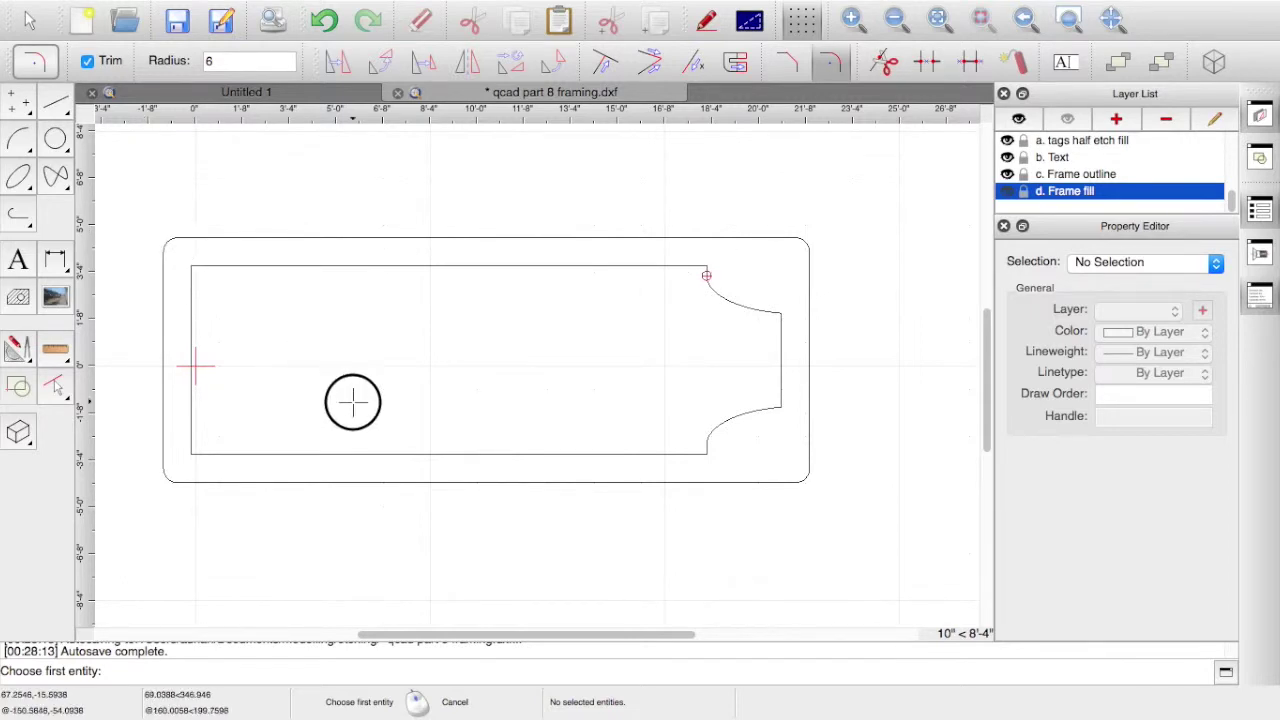
left_click(1065, 174)
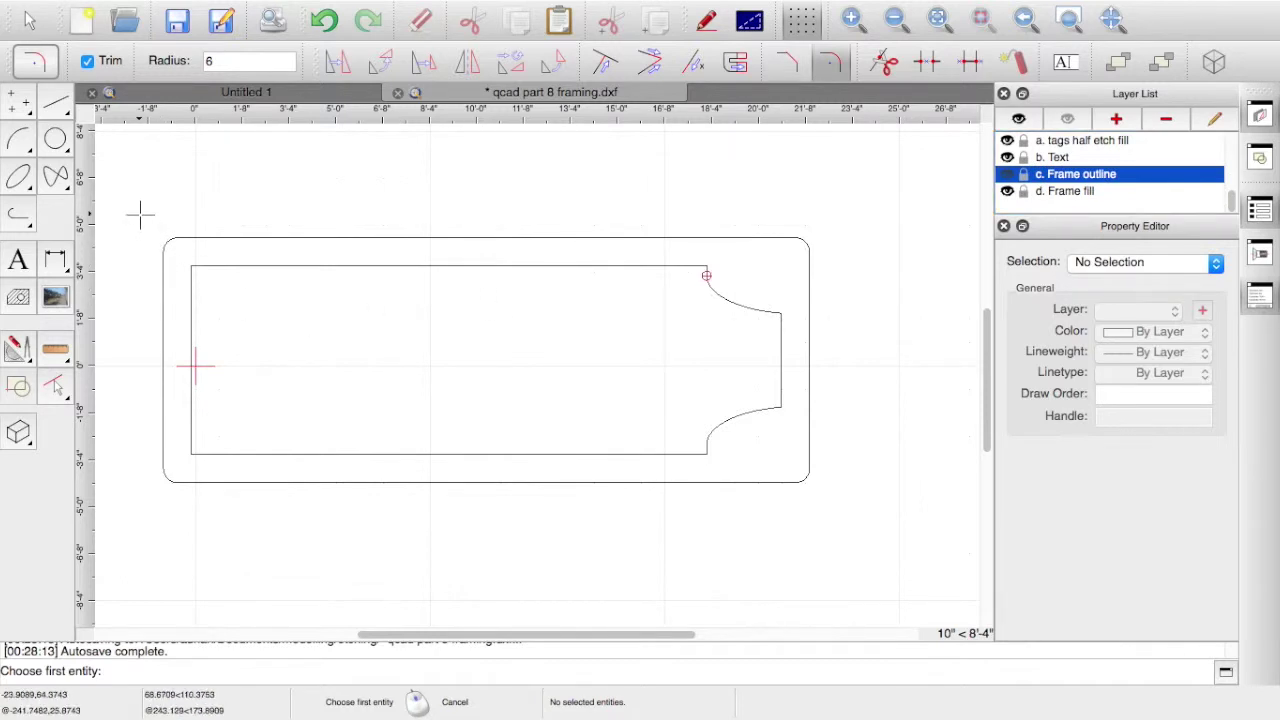
key("Escape")
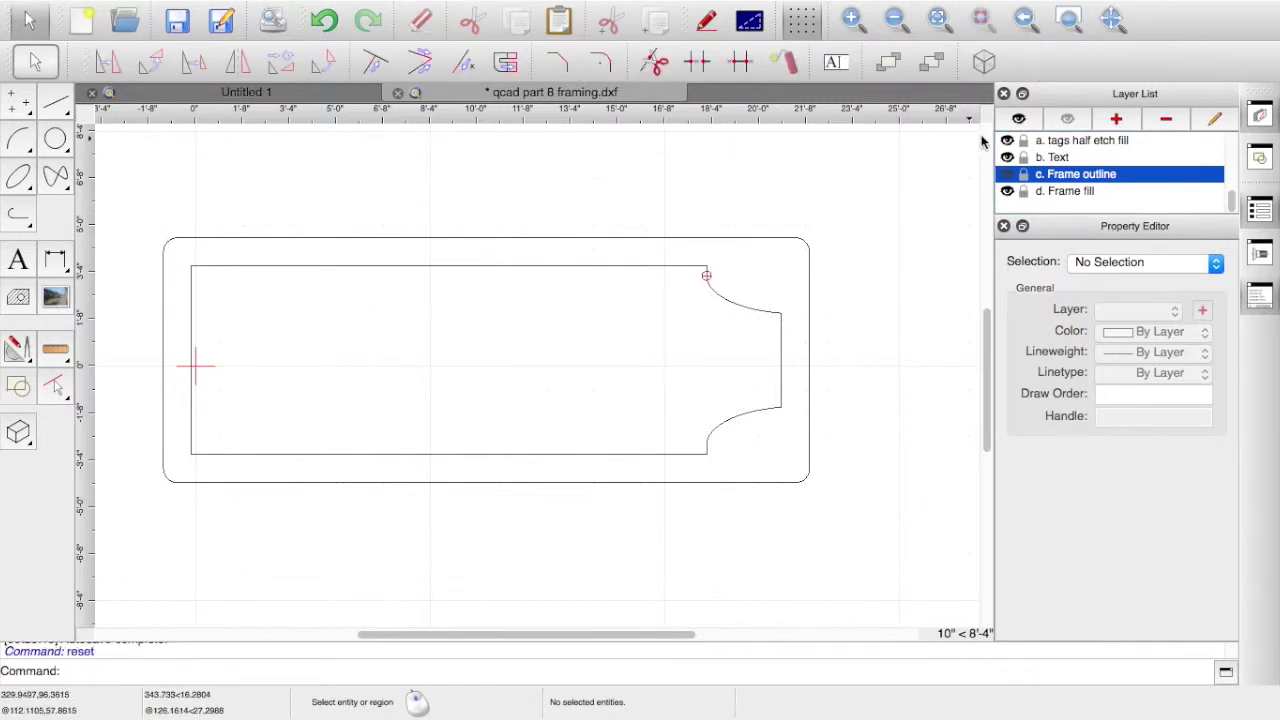
On layer d. Frame fill, hatch the selected frame outlines with Solid Fill, then deselect all
left_click(1062, 193)
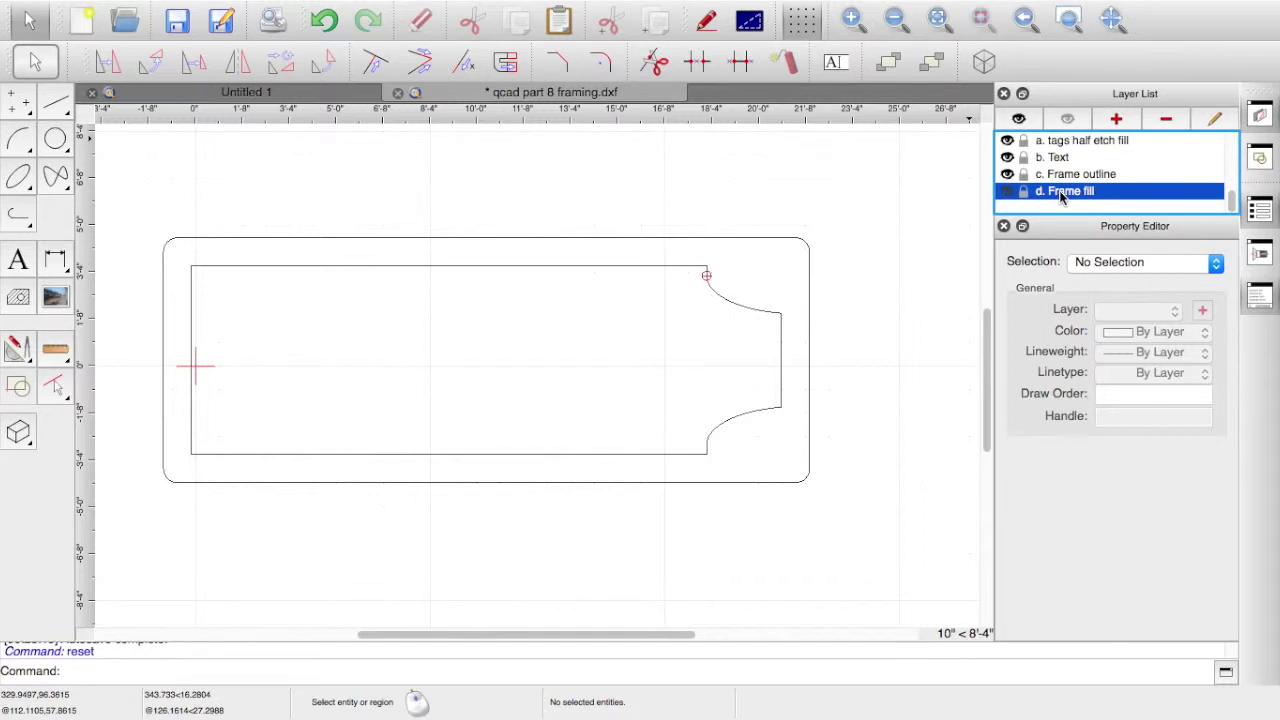
left_click_drag(140, 218, 842, 521)
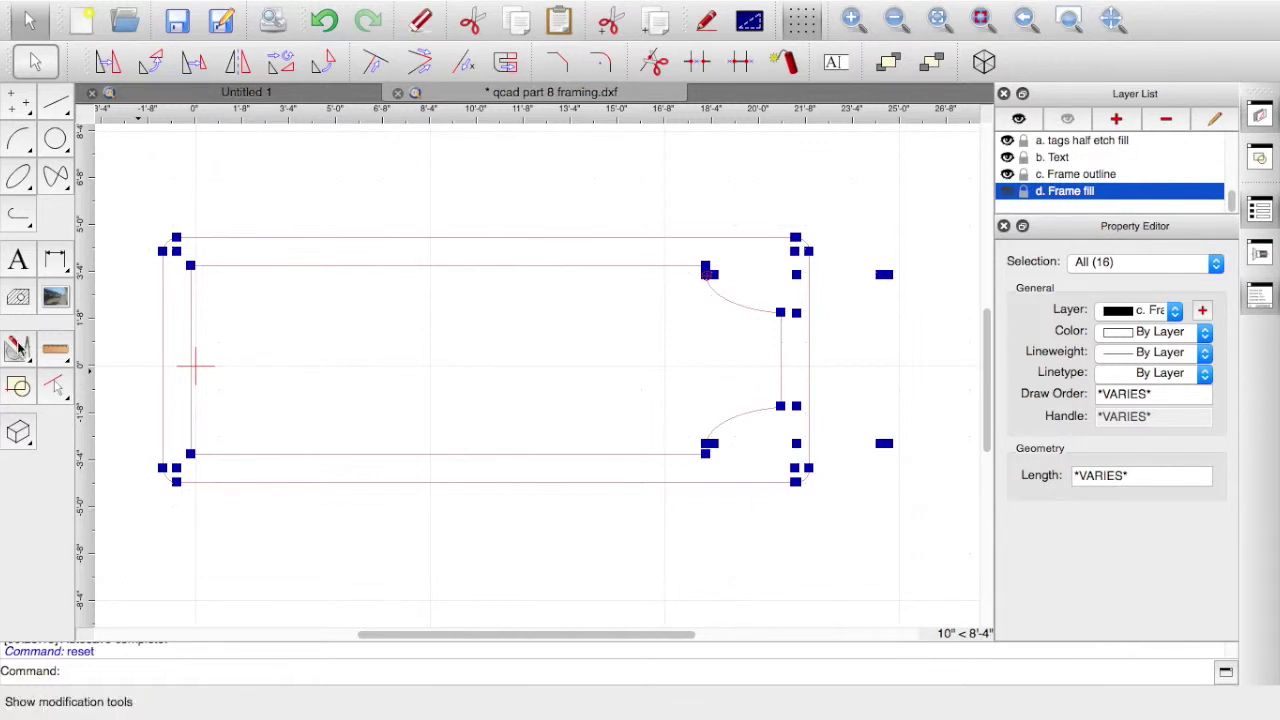
left_click(18, 298)
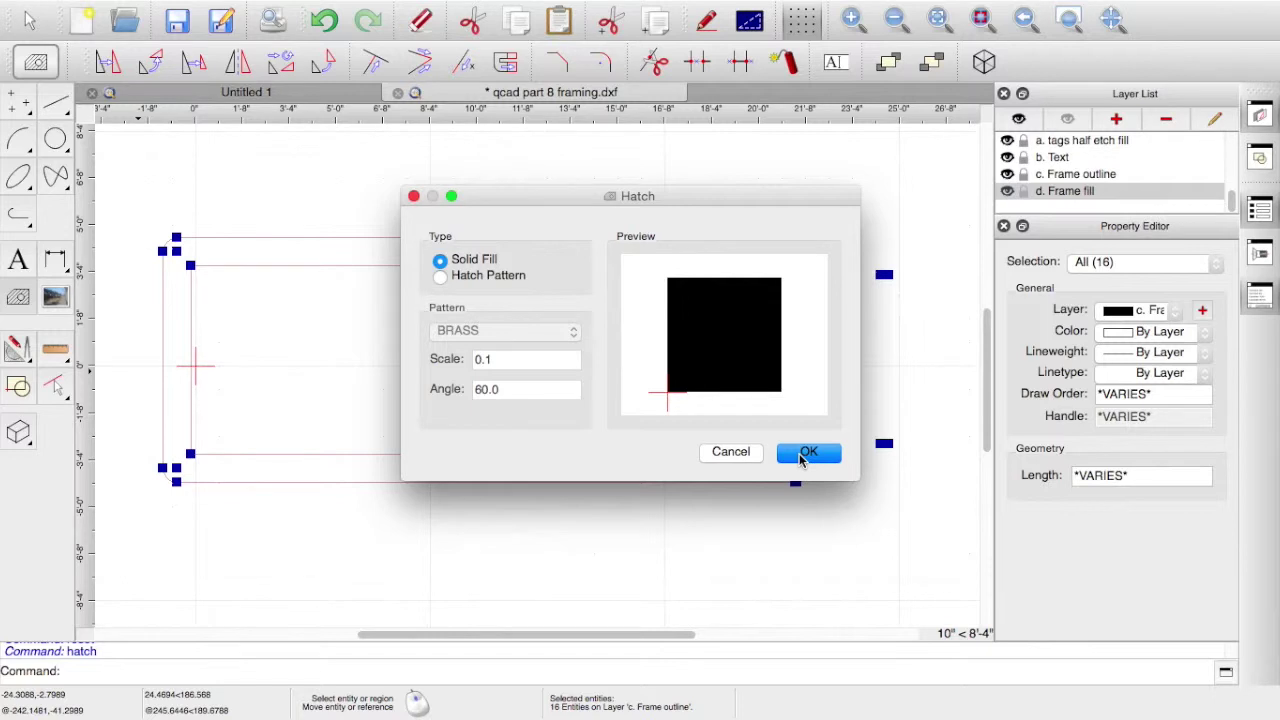
left_click(807, 454)
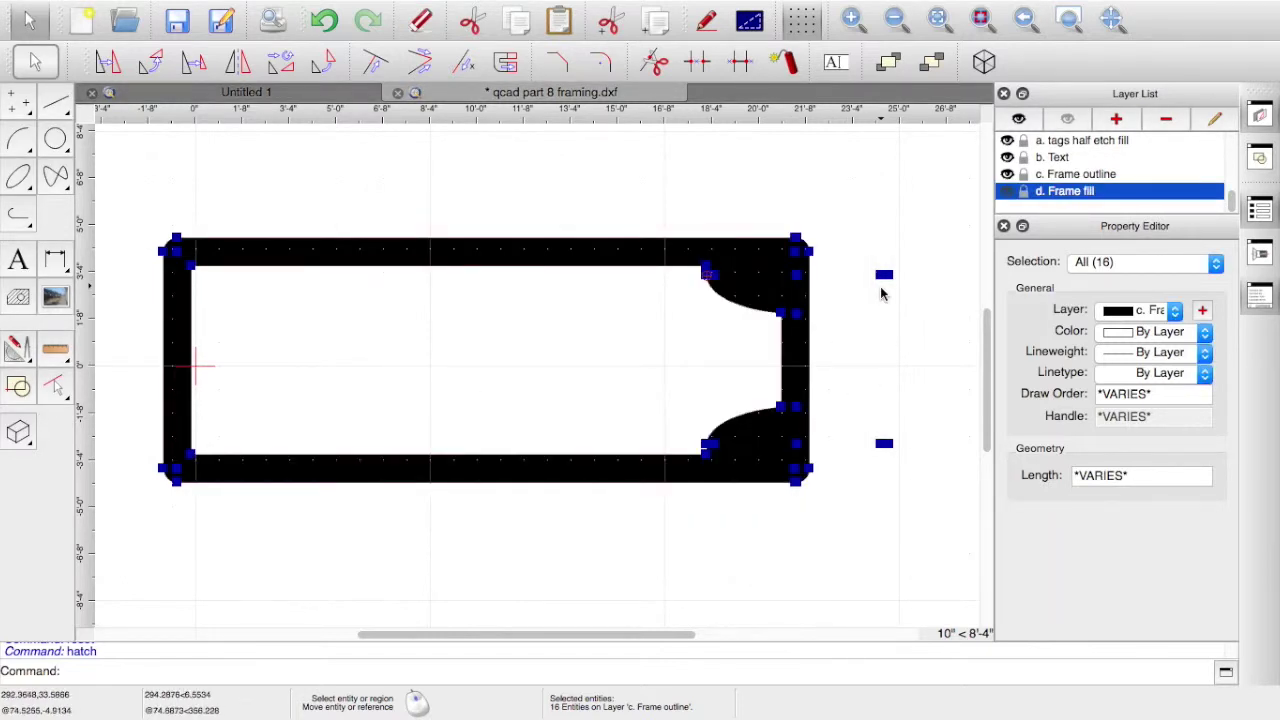
left_click(249, 9)
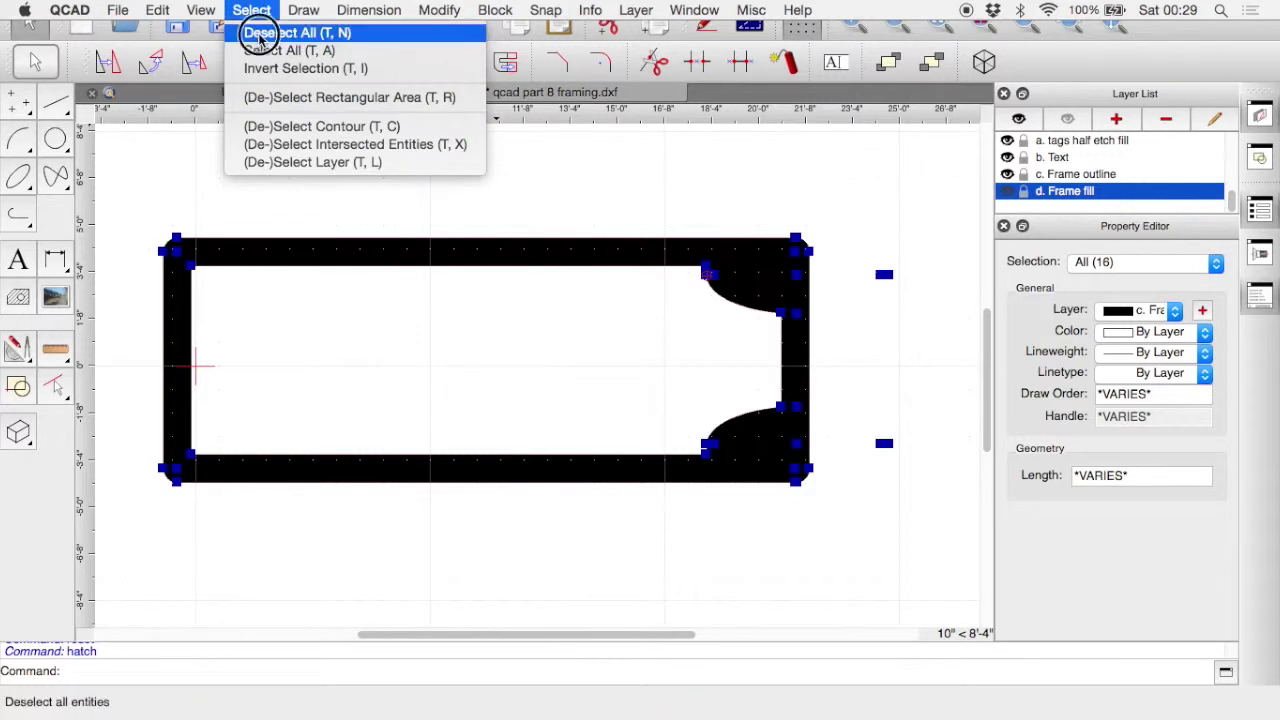
left_click(258, 32)
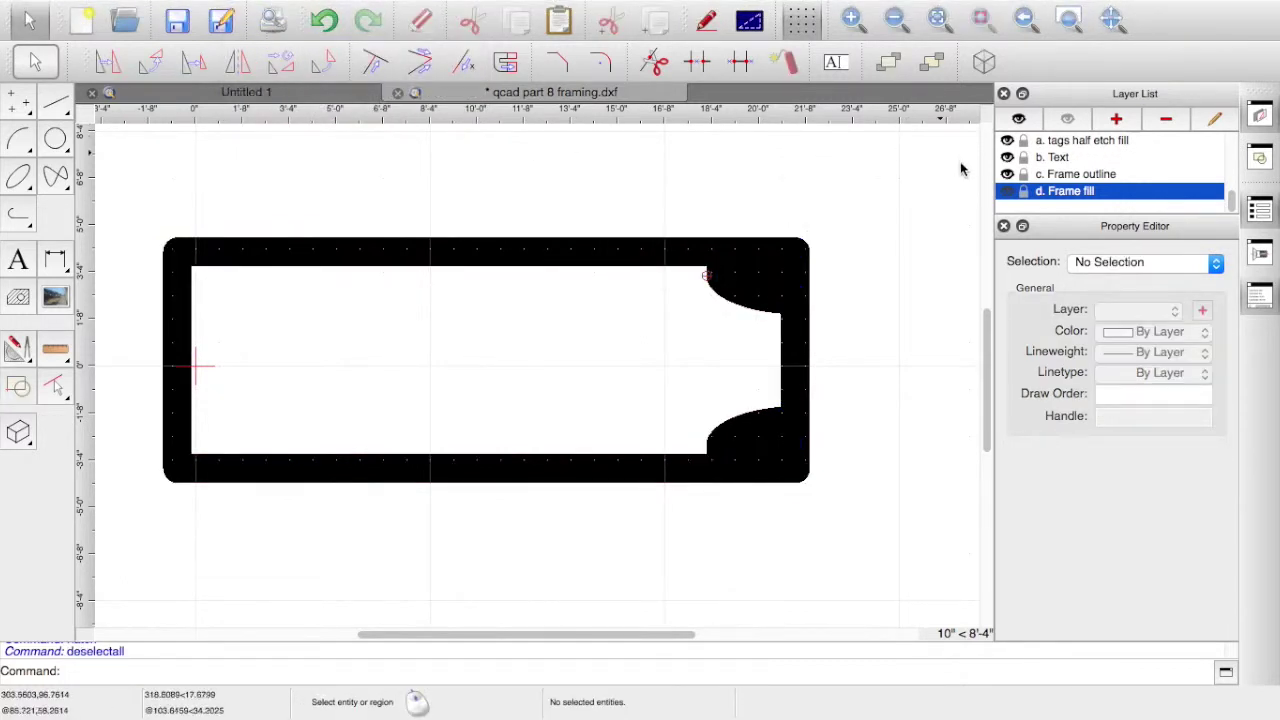
Make layers 1. Outline, 2. Metal fill and 4. Half etch1 fill visible again
left_click_drag(1232, 205, 1220, 123)
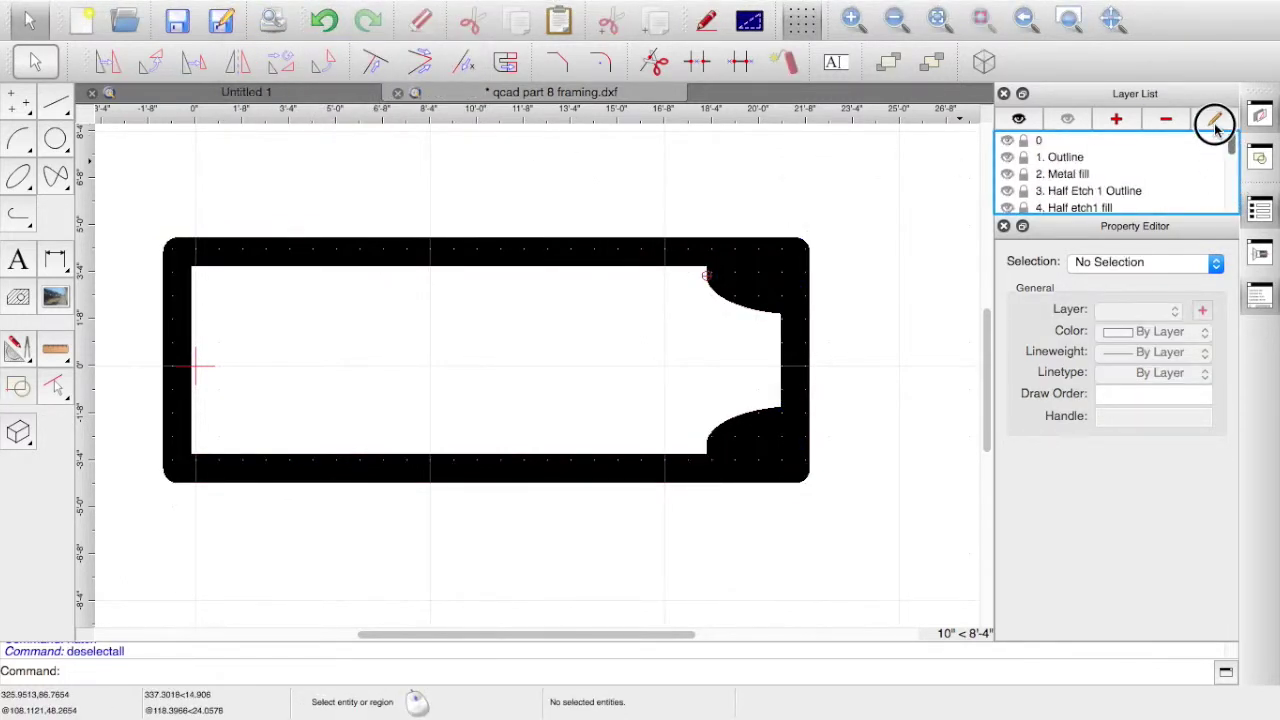
left_click(1008, 157)
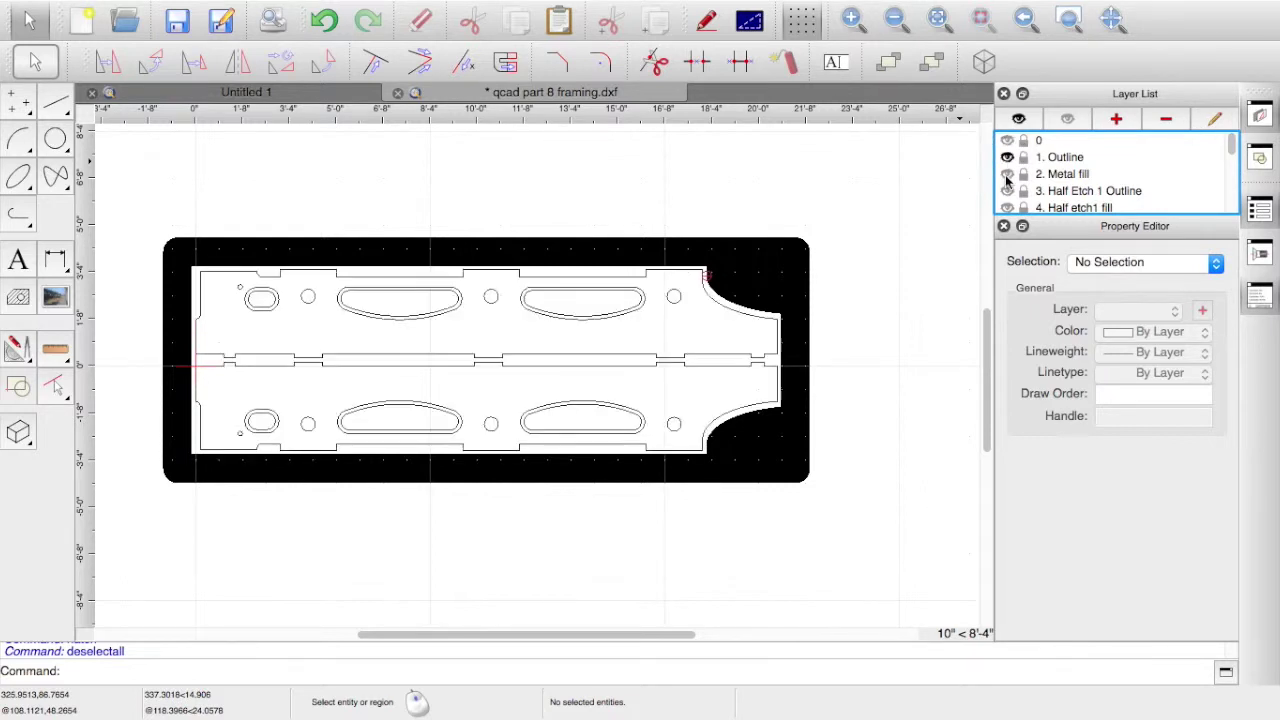
left_click(1008, 174)
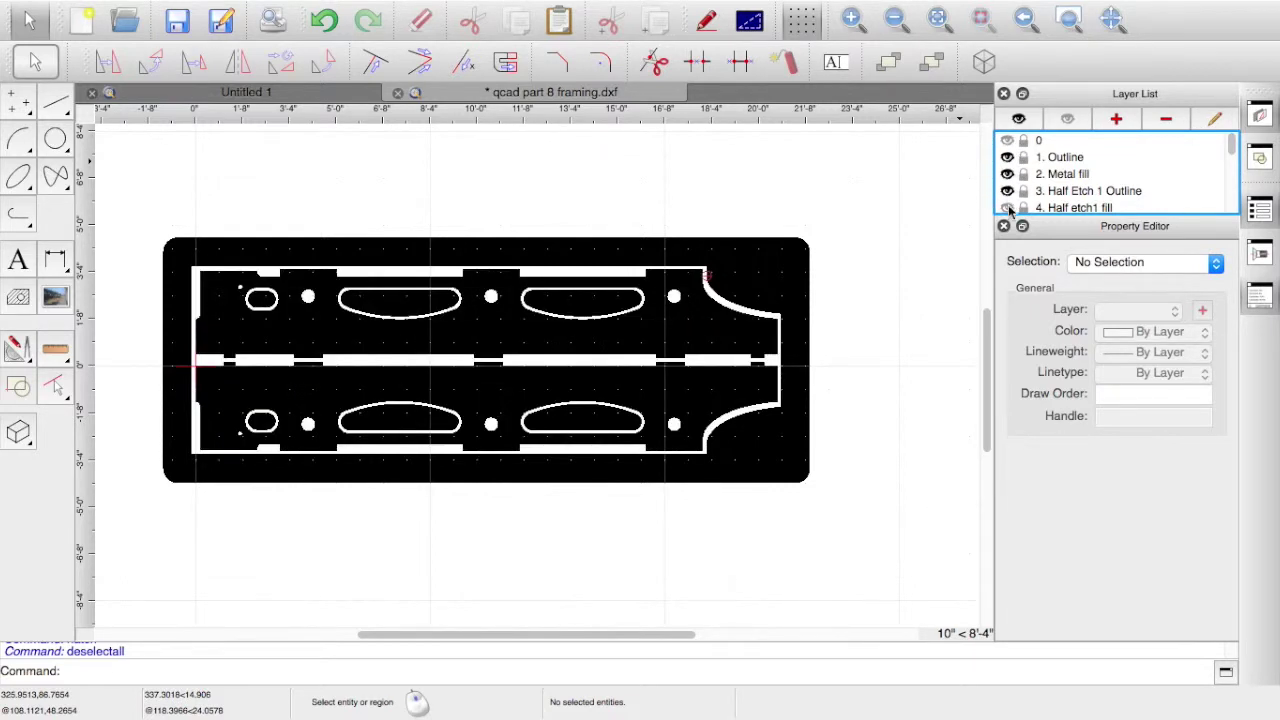
left_click(1008, 208)
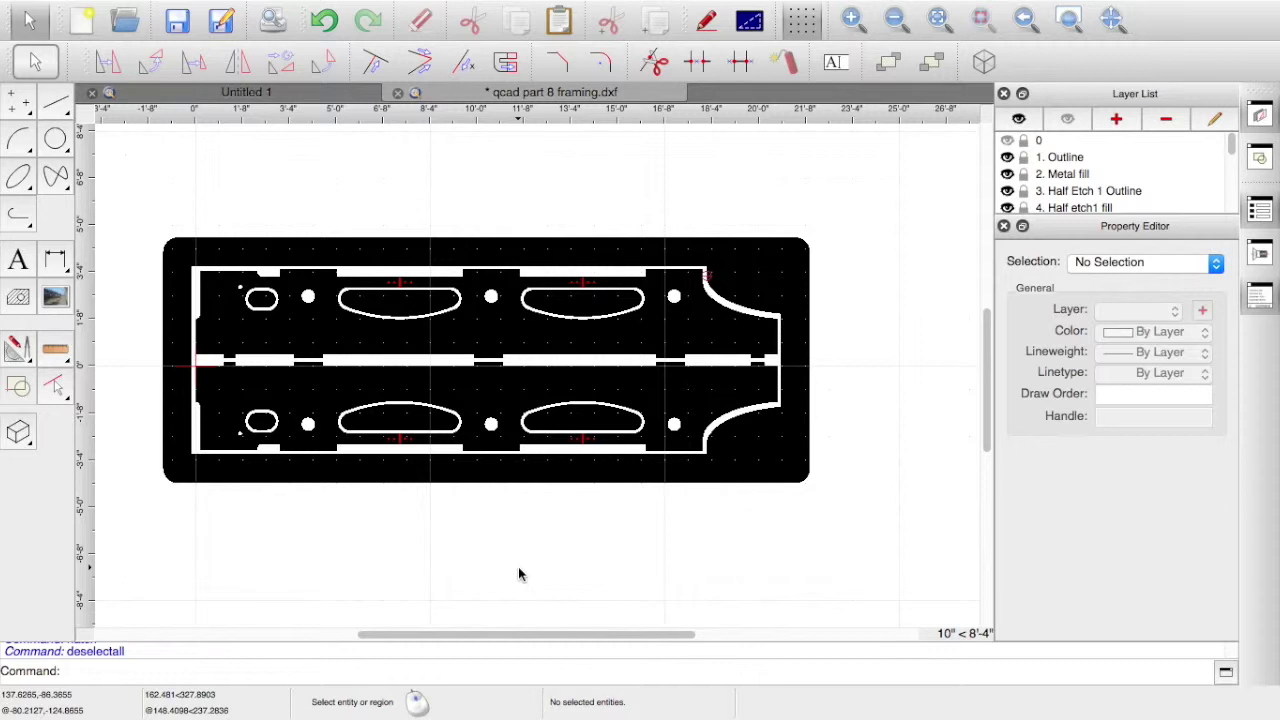
mouse_move(1055, 8)
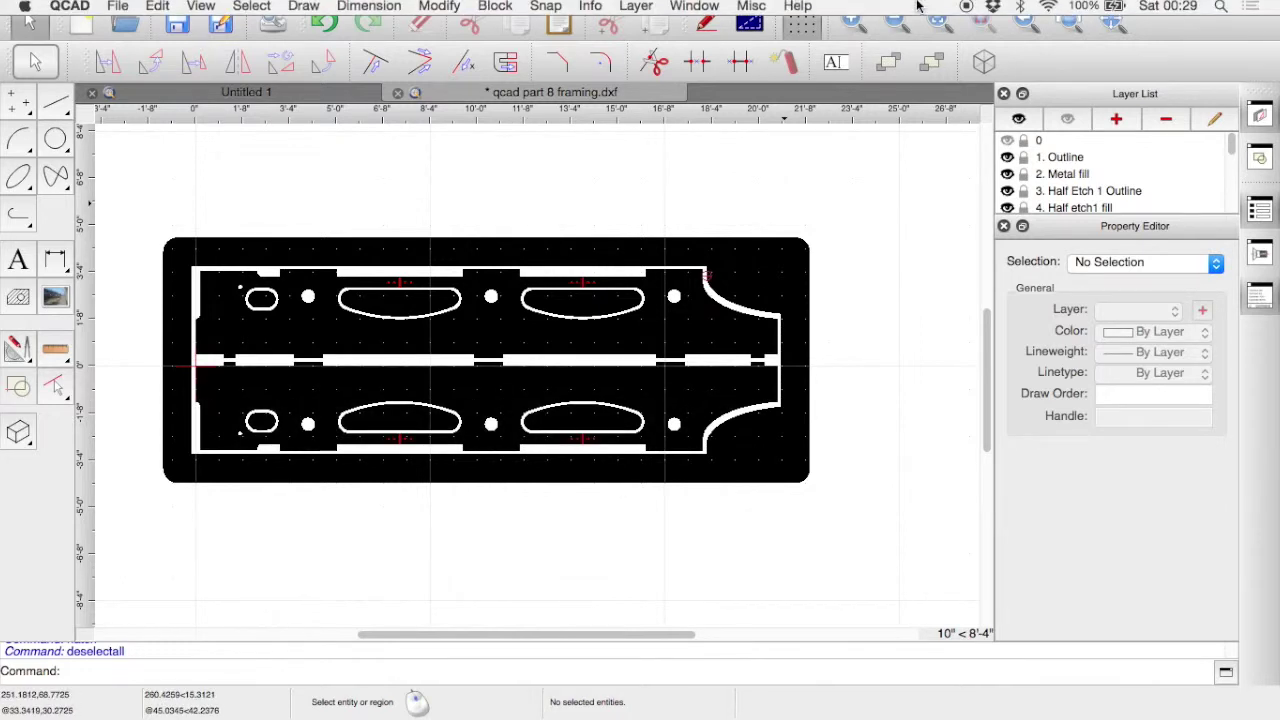